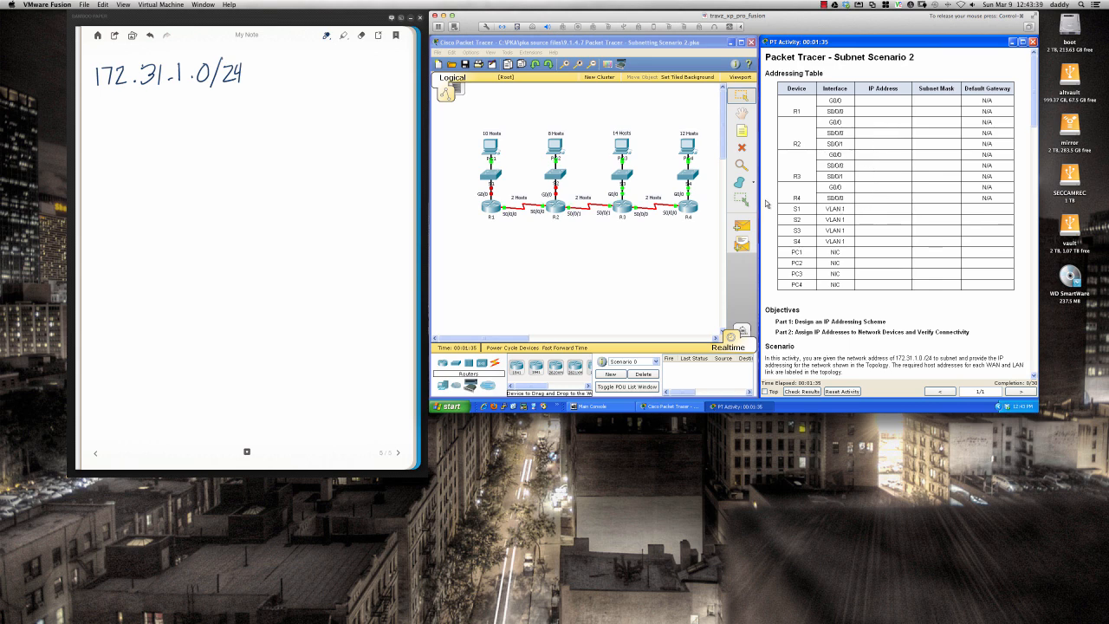
# Step: Read through the activity's scenario, the Part 1 Step 1 subnetting questions and the start of the Subnet Table
pyautogui.scroll(-1, 766, 204)
pyautogui.scroll(-6, 767, 204)
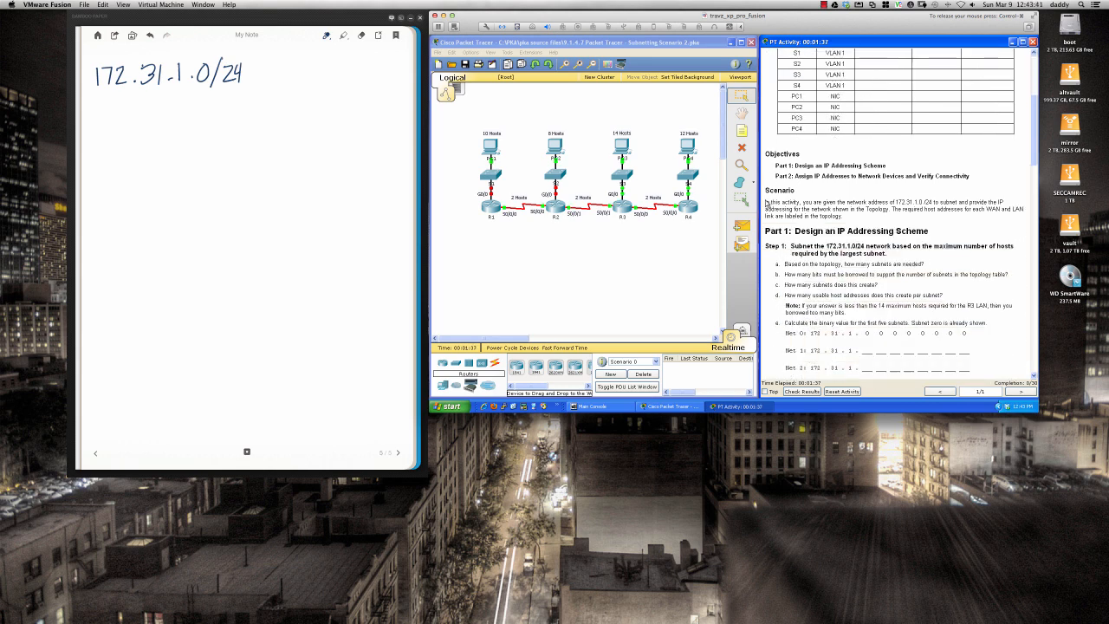
pyautogui.scroll(-2, 766, 203)
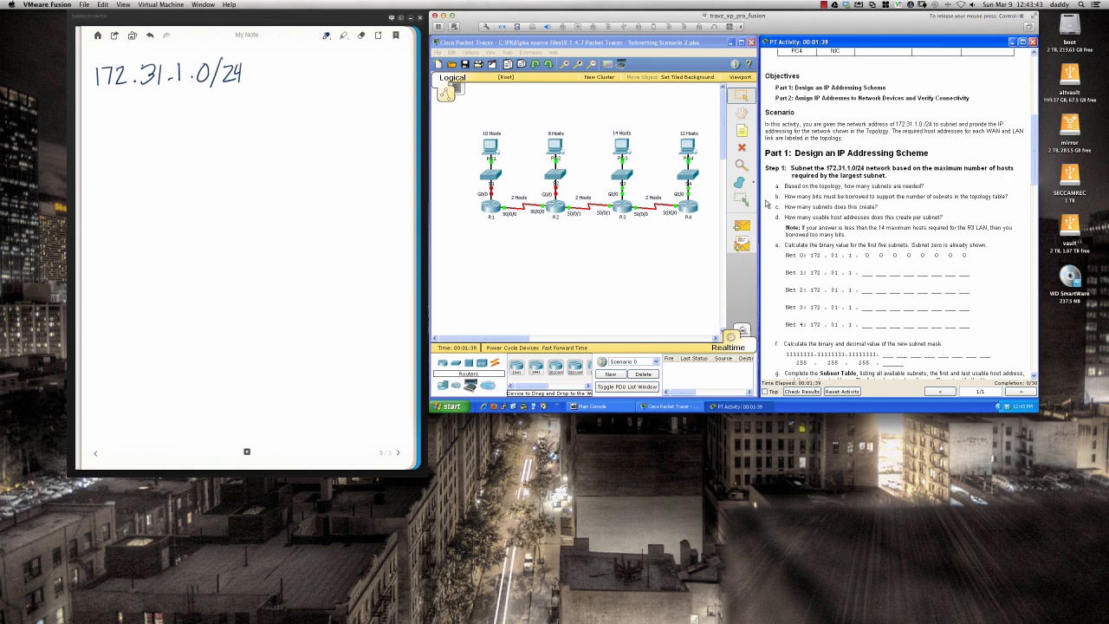
pyautogui.scroll(-1, 766, 204)
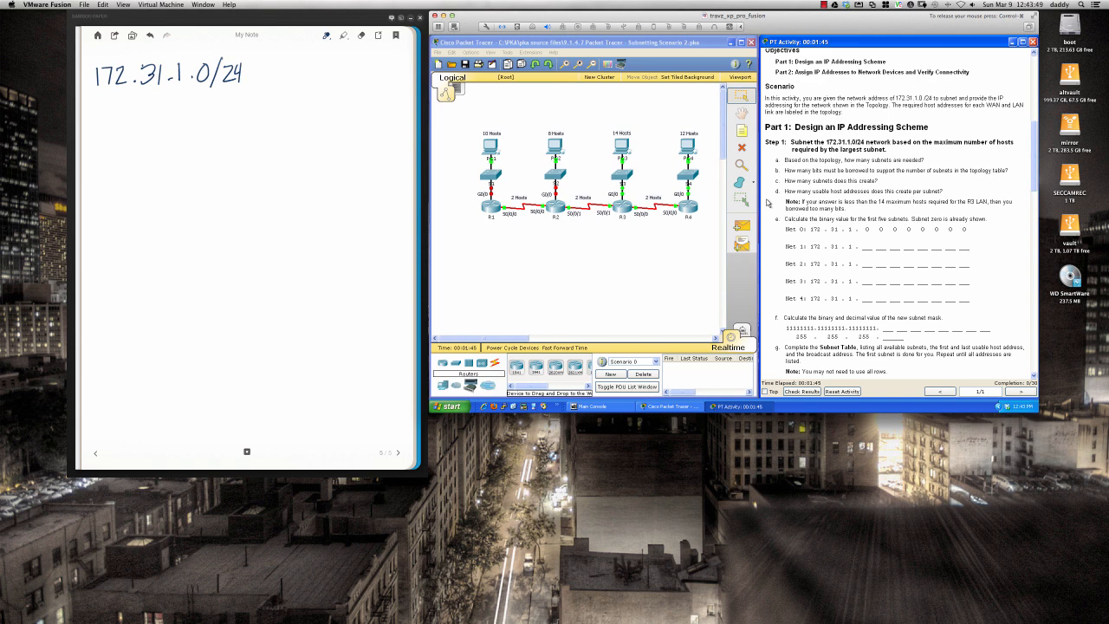
pyautogui.scroll(-1, 767, 203)
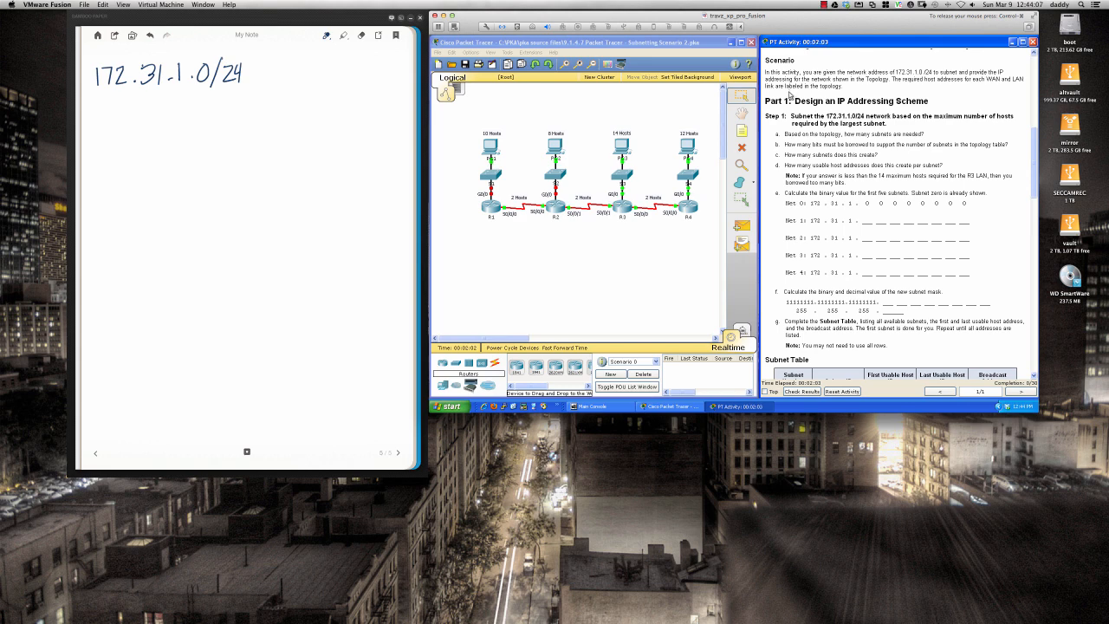
pyautogui.scroll(-1, 787, 102)
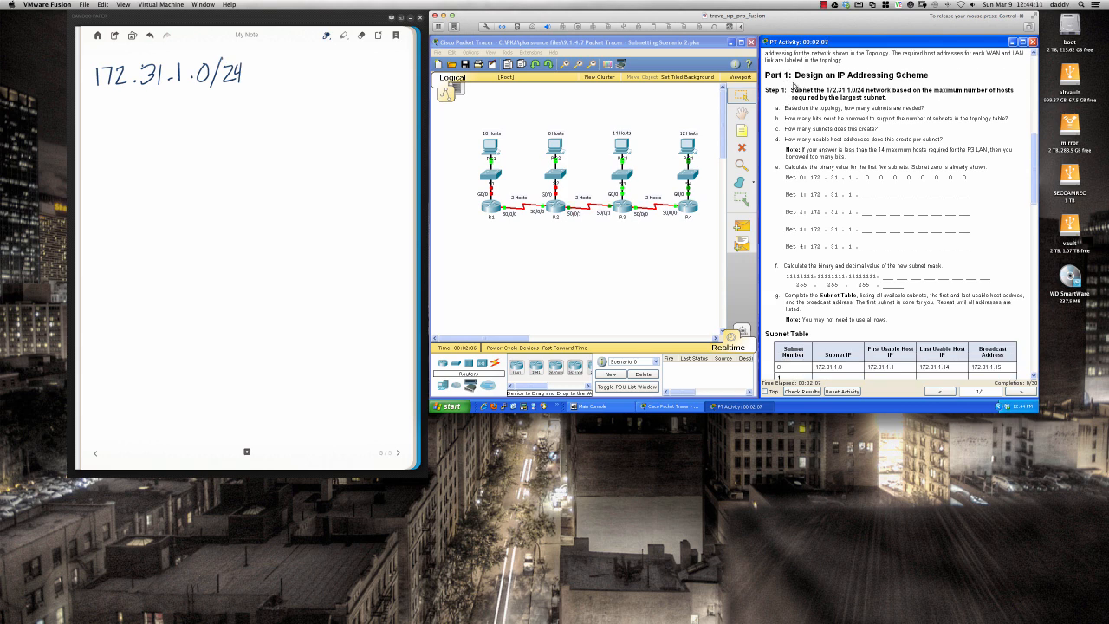
pyautogui.scroll(-1, 796, 109)
pyautogui.scroll(1, 796, 108)
pyautogui.scroll(-3, 778, 166)
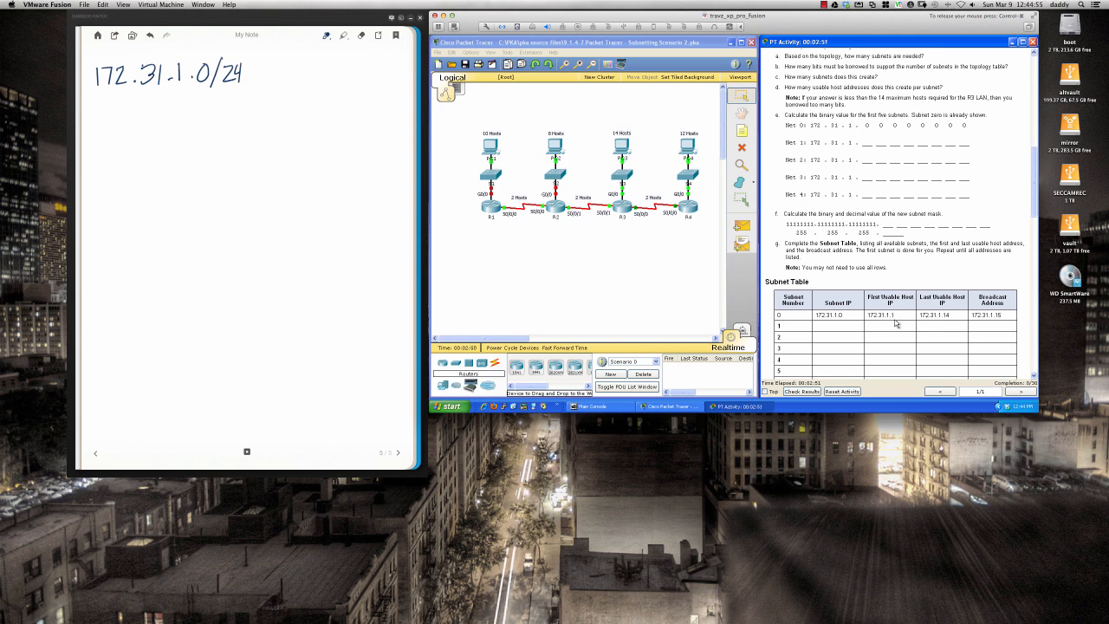
pyautogui.scroll(3, 898, 322)
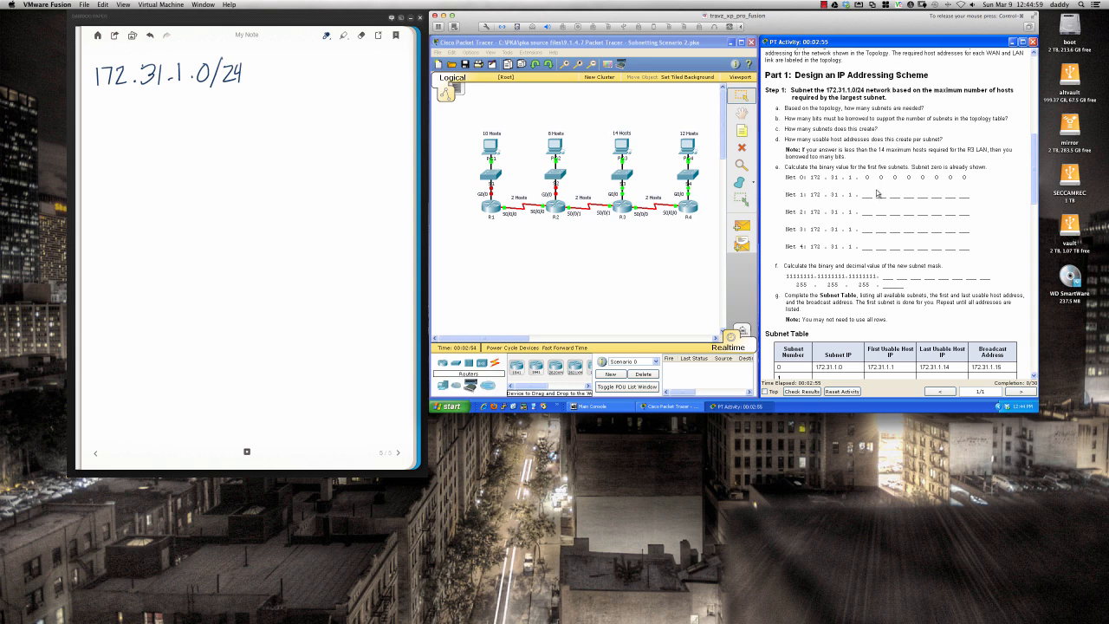
pyautogui.scroll(-1, 875, 192)
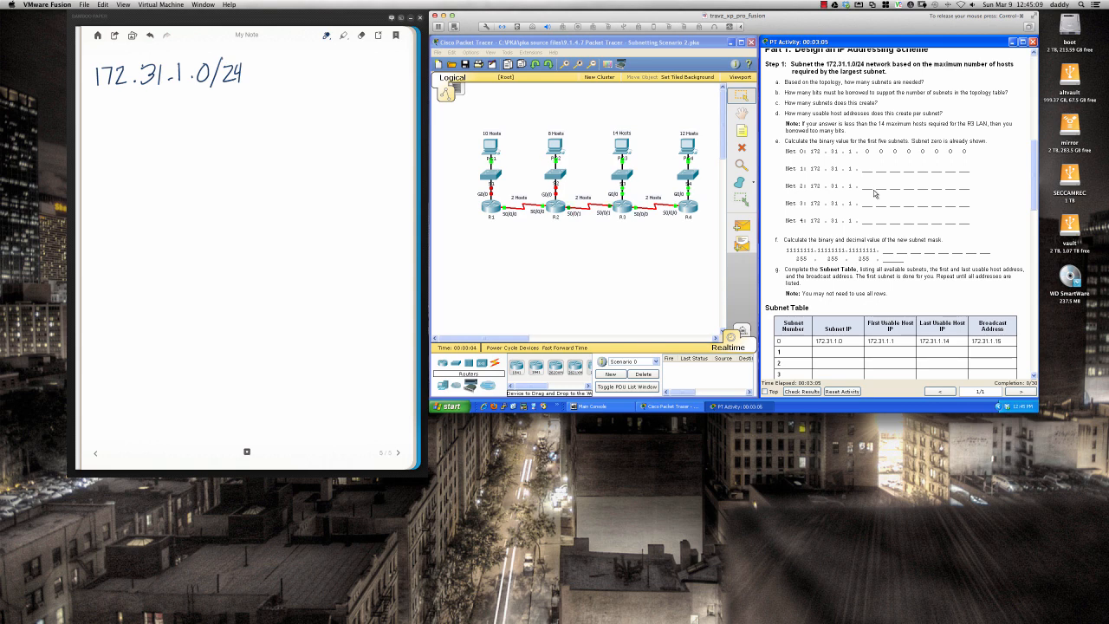
# Step: Switch to the Bamboo note, underline 172.31.1.0/24 and handwrite eight zeros beneath it for the last octet
pyautogui.click(92, 90)
pyautogui.moveTo(89, 90); pyautogui.dragTo(243, 91)
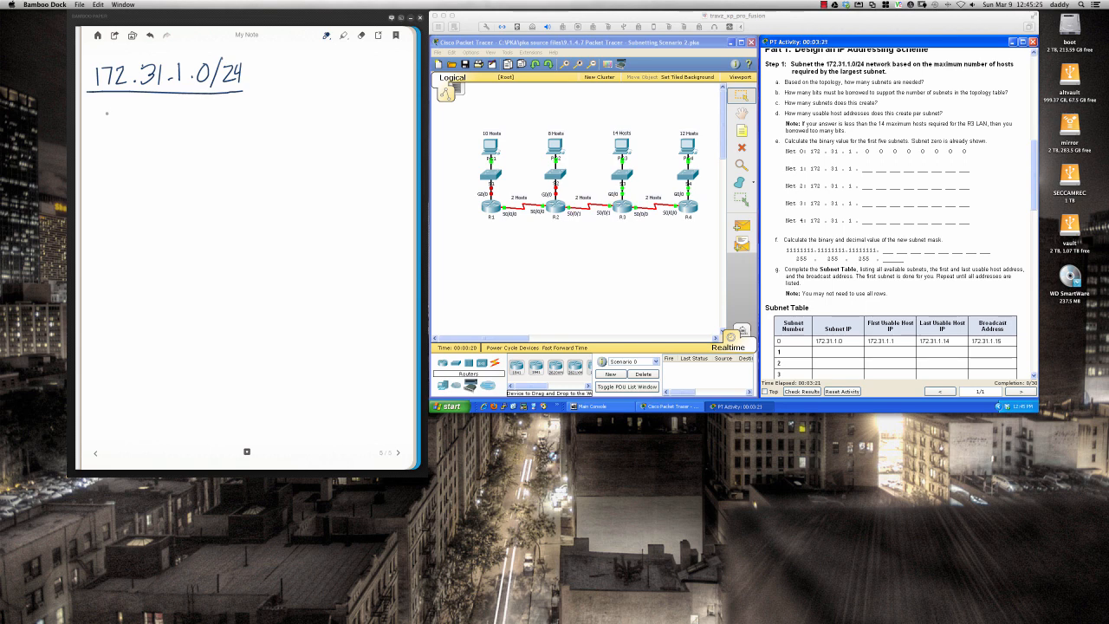
pyautogui.moveTo(122, 111)
pyautogui.mouseDown()
pyautogui.moveTo(114, 125)
pyautogui.moveTo(123, 111)
pyautogui.moveTo(133, 127)
pyautogui.moveTo(142, 112)
pyautogui.moveTo(184, 123)
pyautogui.moveTo(210, 113)
pyautogui.moveTo(222, 123)
pyautogui.moveTo(231, 112)
pyautogui.mouseUp()
pyautogui.moveTo(250, 111)
pyautogui.mouseDown()
pyautogui.moveTo(242, 123)
pyautogui.moveTo(252, 111)
pyautogui.mouseUp()
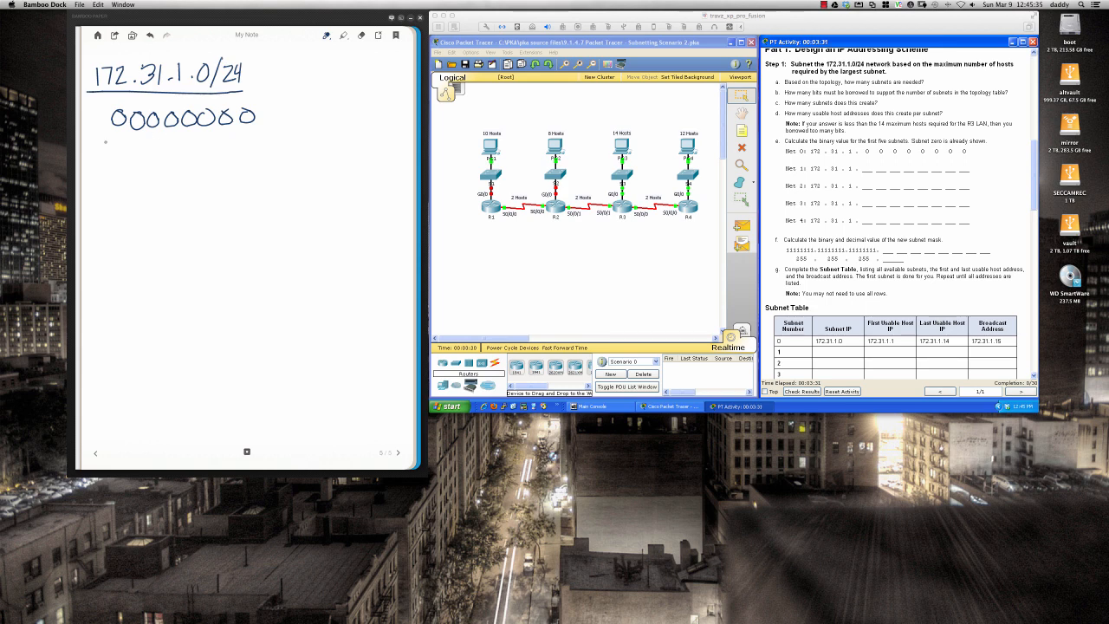
# Step: Write 2^7 − 2 with an arrow to the first zero, and below it 2^8 = 256 − 2 = 254
pyautogui.moveTo(90, 144)
pyautogui.mouseDown()
pyautogui.moveTo(102, 158)
pyautogui.moveTo(103, 147)
pyautogui.moveTo(146, 156)
pyautogui.moveTo(124, 134)
pyautogui.mouseUp()
pyautogui.moveTo(97, 172)
pyautogui.mouseDown()
pyautogui.moveTo(106, 185)
pyautogui.moveTo(116, 164)
pyautogui.moveTo(112, 175)
pyautogui.mouseUp()
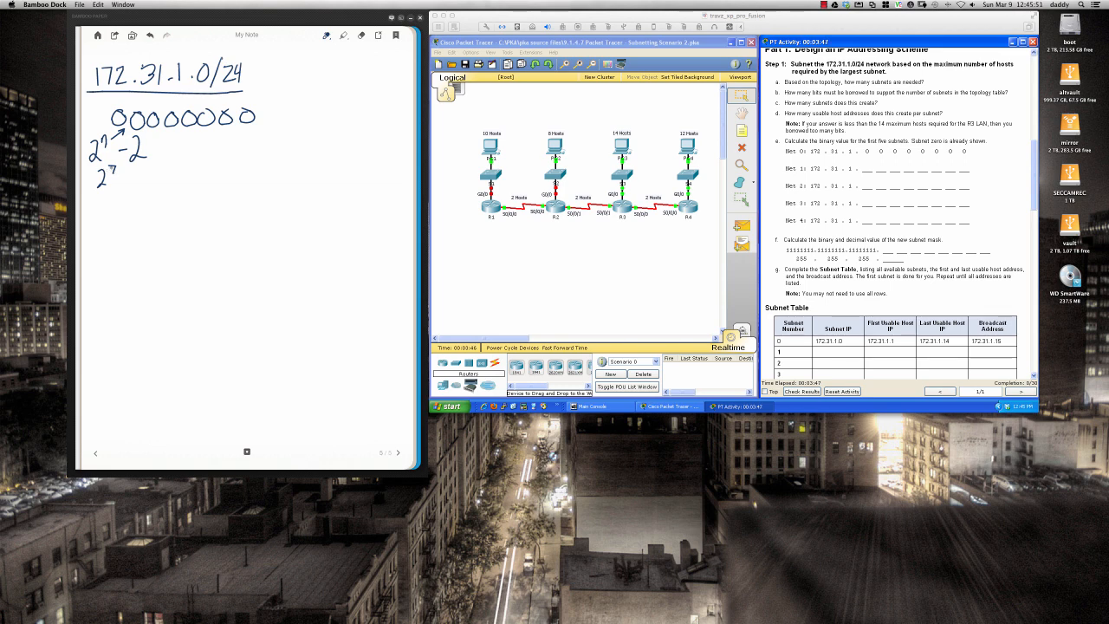
pyautogui.moveTo(108, 167); pyautogui.dragTo(122, 171)
pyautogui.moveTo(129, 173); pyautogui.dragTo(142, 173)
pyautogui.moveTo(129, 179); pyautogui.dragTo(207, 169)
pyautogui.moveTo(208, 162)
pyautogui.mouseDown()
pyautogui.moveTo(223, 177)
pyautogui.moveTo(242, 165)
pyautogui.mouseUp()
pyautogui.moveTo(230, 173)
pyautogui.mouseDown()
pyautogui.moveTo(267, 172)
pyautogui.moveTo(279, 155)
pyautogui.moveTo(291, 163)
pyautogui.mouseUp()
pyautogui.moveTo(288, 153); pyautogui.dragTo(288, 171)
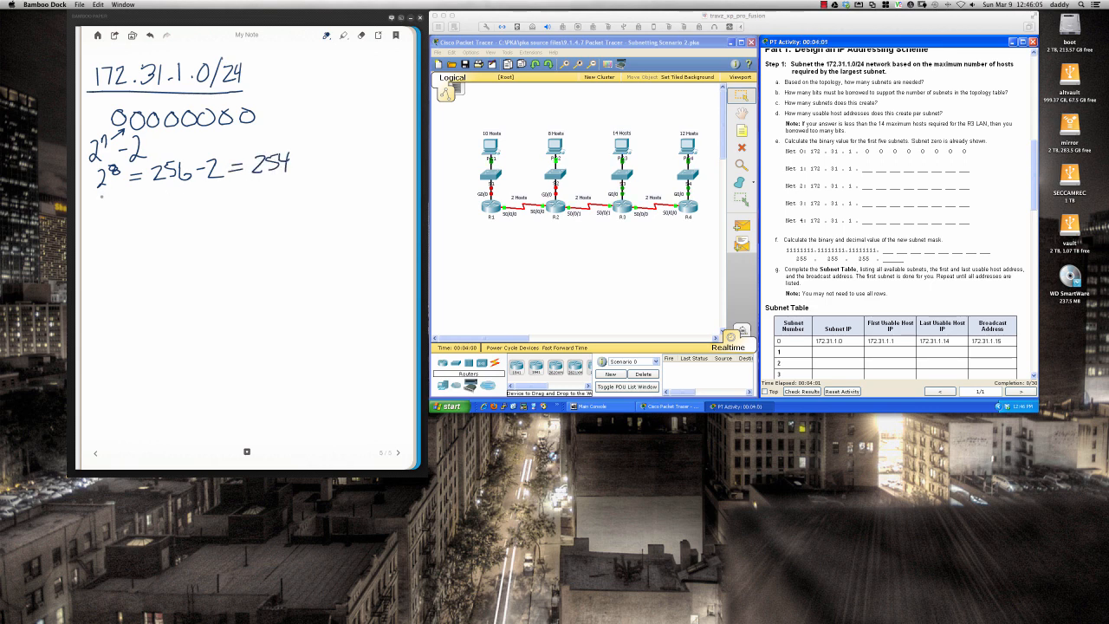
# Step: Continue the host calculations with 2^7 = 128 − 2 = 126 and start the next row with 2^6 = 64 − 2
pyautogui.moveTo(101, 196)
pyautogui.mouseDown()
pyautogui.moveTo(112, 210)
pyautogui.moveTo(114, 198)
pyautogui.moveTo(157, 208)
pyautogui.mouseUp()
pyautogui.moveTo(164, 192)
pyautogui.mouseDown()
pyautogui.moveTo(175, 205)
pyautogui.moveTo(179, 190)
pyautogui.moveTo(225, 203)
pyautogui.moveTo(248, 187)
pyautogui.mouseUp()
pyautogui.moveTo(233, 194); pyautogui.dragTo(275, 191)
pyautogui.moveTo(101, 223)
pyautogui.mouseDown()
pyautogui.moveTo(115, 237)
pyautogui.moveTo(117, 226)
pyautogui.moveTo(169, 225)
pyautogui.mouseUp()
pyautogui.moveTo(182, 213)
pyautogui.mouseDown()
pyautogui.moveTo(192, 227)
pyautogui.moveTo(234, 227)
pyautogui.mouseUp()
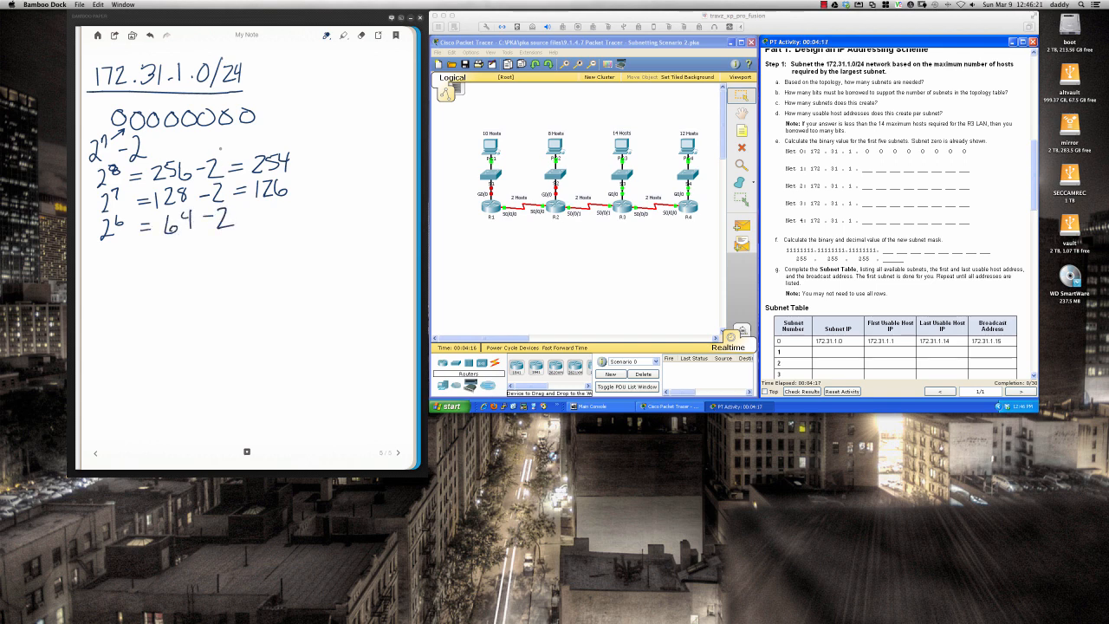
# Step: Box the column of 2s being subtracted and draw an arrow from it to a circled note reading NET ID BCAST
pyautogui.moveTo(205, 152)
pyautogui.mouseDown()
pyautogui.moveTo(209, 231)
pyautogui.moveTo(236, 232)
pyautogui.moveTo(242, 182)
pyautogui.mouseUp()
pyautogui.moveTo(221, 149)
pyautogui.mouseDown()
pyautogui.moveTo(201, 151)
pyautogui.moveTo(271, 137)
pyautogui.moveTo(291, 104)
pyautogui.moveTo(298, 117)
pyautogui.moveTo(323, 102)
pyautogui.mouseUp()
pyautogui.moveTo(317, 88)
pyautogui.mouseDown()
pyautogui.moveTo(331, 87)
pyautogui.moveTo(331, 103)
pyautogui.mouseUp()
pyautogui.moveTo(331, 88)
pyautogui.mouseDown()
pyautogui.moveTo(334, 102)
pyautogui.moveTo(292, 137)
pyautogui.mouseUp()
pyautogui.moveTo(291, 125)
pyautogui.mouseDown()
pyautogui.moveTo(293, 136)
pyautogui.moveTo(341, 120)
pyautogui.mouseUp()
pyautogui.moveTo(334, 109); pyautogui.dragTo(352, 107)
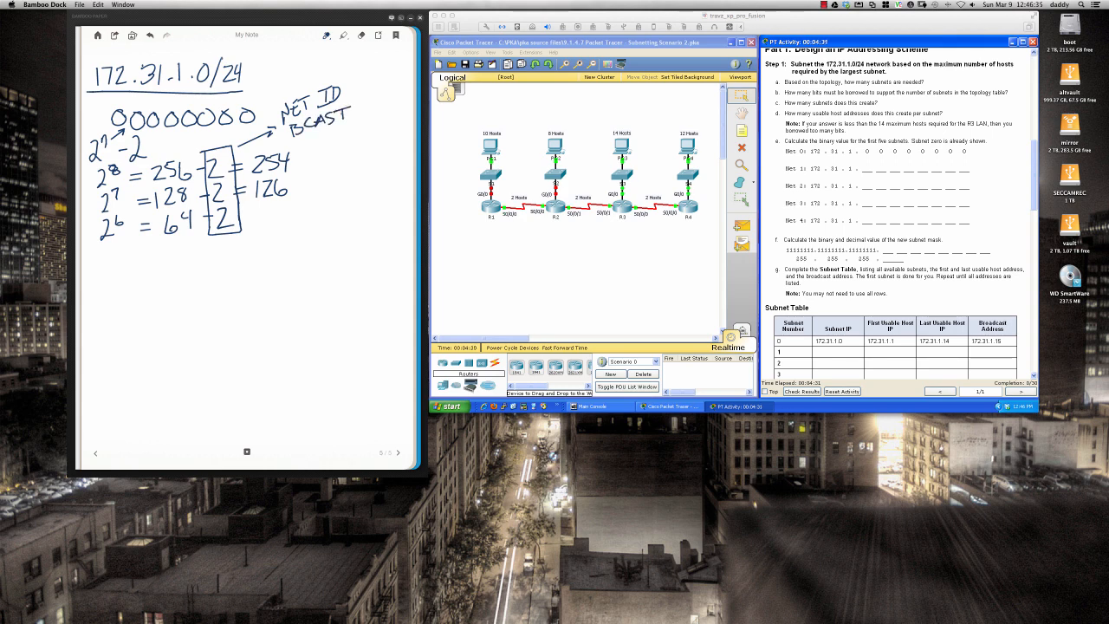
pyautogui.moveTo(291, 87)
pyautogui.mouseDown()
pyautogui.moveTo(286, 137)
pyautogui.moveTo(362, 115)
pyautogui.moveTo(340, 78)
pyautogui.moveTo(291, 86)
pyautogui.mouseUp()
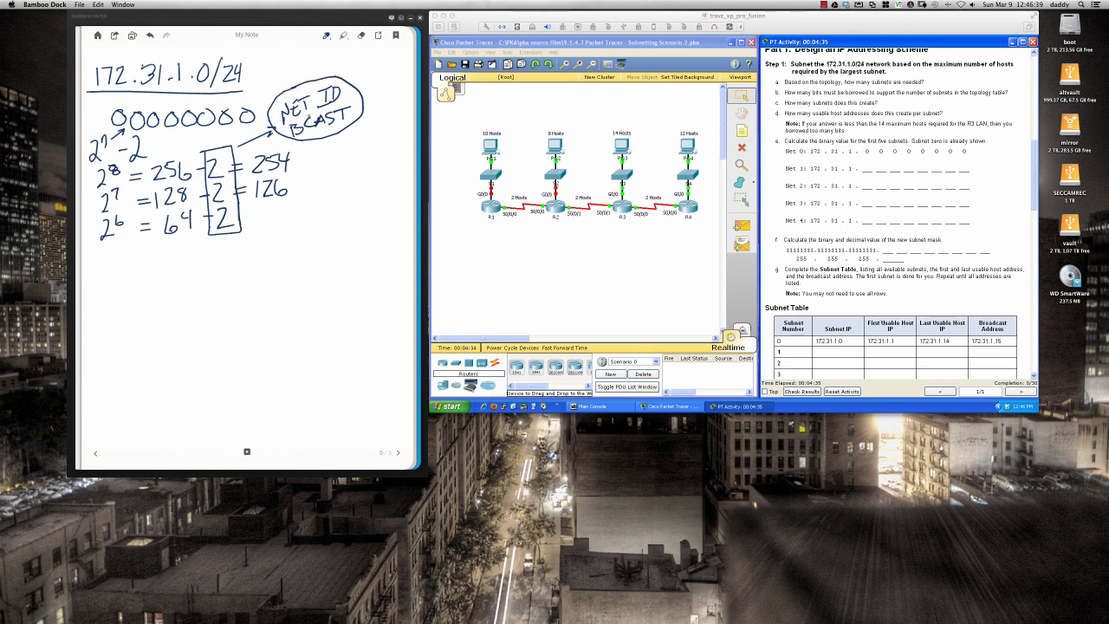
# Step: Complete the 2^6 row with = 62 and write 2^5 = 32 − 2 = 30 below it
pyautogui.moveTo(242, 213); pyautogui.dragTo(252, 213)
pyautogui.moveTo(241, 219); pyautogui.dragTo(253, 219)
pyautogui.moveTo(266, 205)
pyautogui.mouseDown()
pyautogui.moveTo(261, 220)
pyautogui.moveTo(286, 224)
pyautogui.mouseUp()
pyautogui.moveTo(99, 253)
pyautogui.mouseDown()
pyautogui.moveTo(113, 271)
pyautogui.moveTo(143, 256)
pyautogui.moveTo(237, 255)
pyautogui.moveTo(259, 241)
pyautogui.moveTo(272, 251)
pyautogui.moveTo(291, 236)
pyautogui.mouseUp()
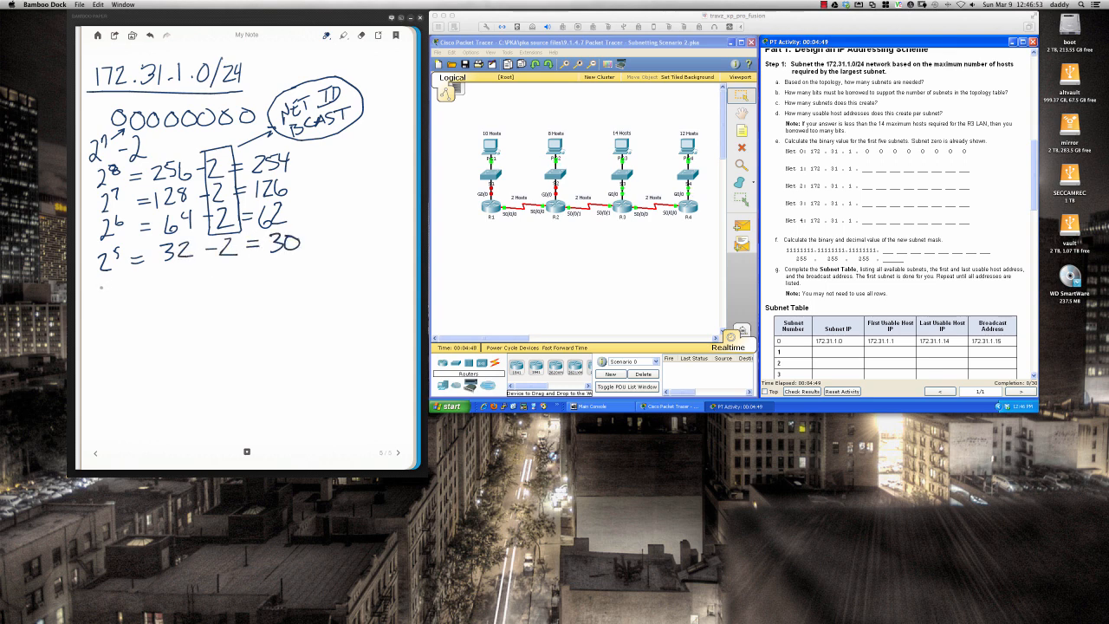
# Step: Write 2^4 = 16 − 2 = 14 as the next row and draw a box around it
pyautogui.moveTo(101, 289)
pyautogui.mouseDown()
pyautogui.moveTo(117, 307)
pyautogui.moveTo(122, 284)
pyautogui.mouseUp()
pyautogui.moveTo(123, 275)
pyautogui.mouseDown()
pyautogui.moveTo(123, 291)
pyautogui.moveTo(152, 290)
pyautogui.mouseUp()
pyautogui.moveTo(169, 277)
pyautogui.mouseDown()
pyautogui.moveTo(168, 297)
pyautogui.moveTo(220, 276)
pyautogui.moveTo(243, 282)
pyautogui.moveTo(265, 269)
pyautogui.moveTo(278, 285)
pyautogui.moveTo(295, 273)
pyautogui.mouseUp()
pyautogui.moveTo(292, 258); pyautogui.dragTo(292, 287)
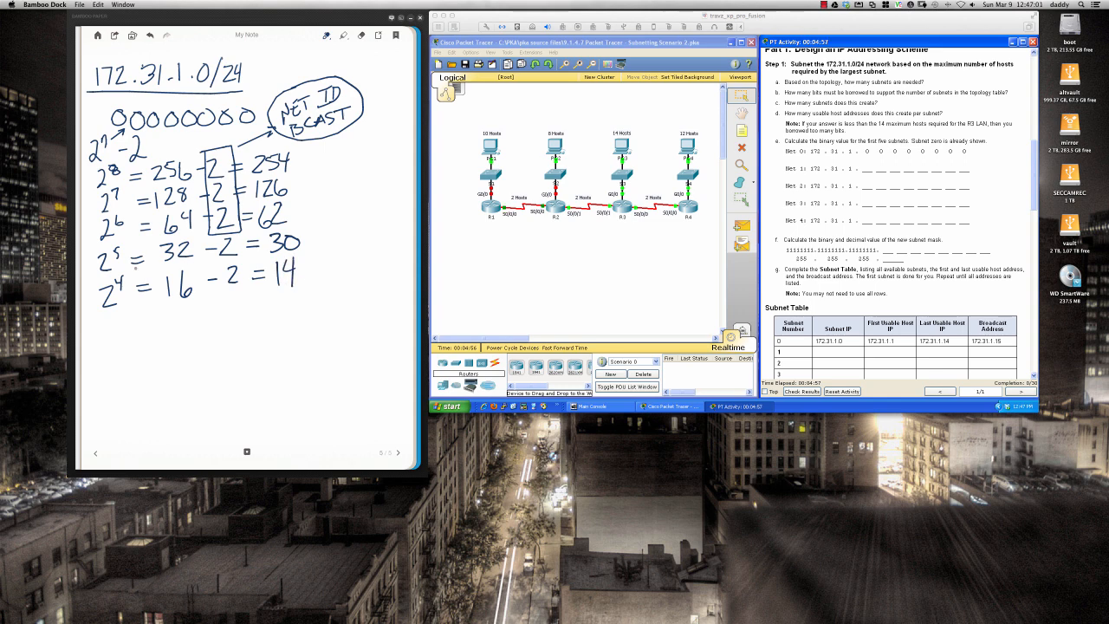
pyautogui.moveTo(126, 267)
pyautogui.mouseDown()
pyautogui.moveTo(92, 276)
pyautogui.moveTo(93, 316)
pyautogui.moveTo(319, 289)
pyautogui.moveTo(323, 251)
pyautogui.moveTo(183, 254)
pyautogui.moveTo(118, 270)
pyautogui.mouseUp()
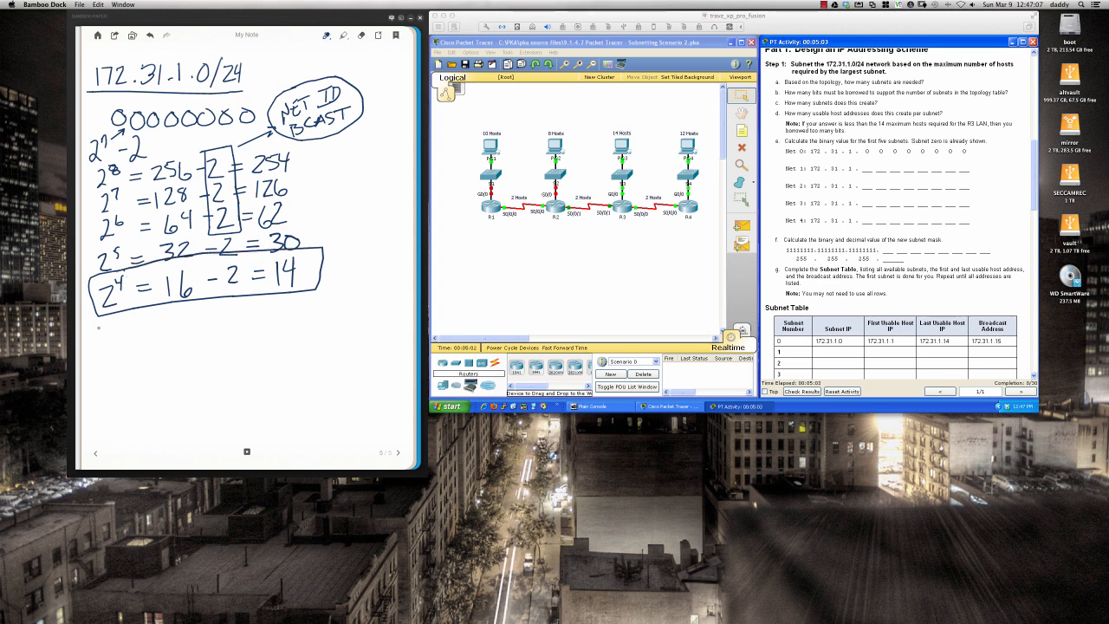
# Step: Add the rows 2^3 = 8 − 2 = 6 with prefix /29 and 2^2 = 4 − 2 = 2 with prefix /30
pyautogui.moveTo(98, 322)
pyautogui.mouseDown()
pyautogui.moveTo(115, 345)
pyautogui.moveTo(114, 327)
pyautogui.moveTo(150, 331)
pyautogui.moveTo(182, 315)
pyautogui.moveTo(202, 326)
pyautogui.mouseUp()
pyautogui.moveTo(207, 313)
pyautogui.mouseDown()
pyautogui.moveTo(220, 329)
pyautogui.moveTo(243, 314)
pyautogui.mouseUp()
pyautogui.moveTo(230, 321); pyautogui.dragTo(257, 317)
pyautogui.moveTo(101, 360)
pyautogui.mouseDown()
pyautogui.moveTo(115, 381)
pyautogui.moveTo(129, 366)
pyautogui.moveTo(191, 358)
pyautogui.mouseUp()
pyautogui.moveTo(189, 344)
pyautogui.mouseDown()
pyautogui.moveTo(190, 373)
pyautogui.moveTo(257, 348)
pyautogui.mouseUp()
pyautogui.moveTo(246, 355)
pyautogui.mouseDown()
pyautogui.moveTo(276, 353)
pyautogui.moveTo(283, 366)
pyautogui.moveTo(315, 340)
pyautogui.moveTo(293, 323)
pyautogui.moveTo(321, 324)
pyautogui.mouseUp()
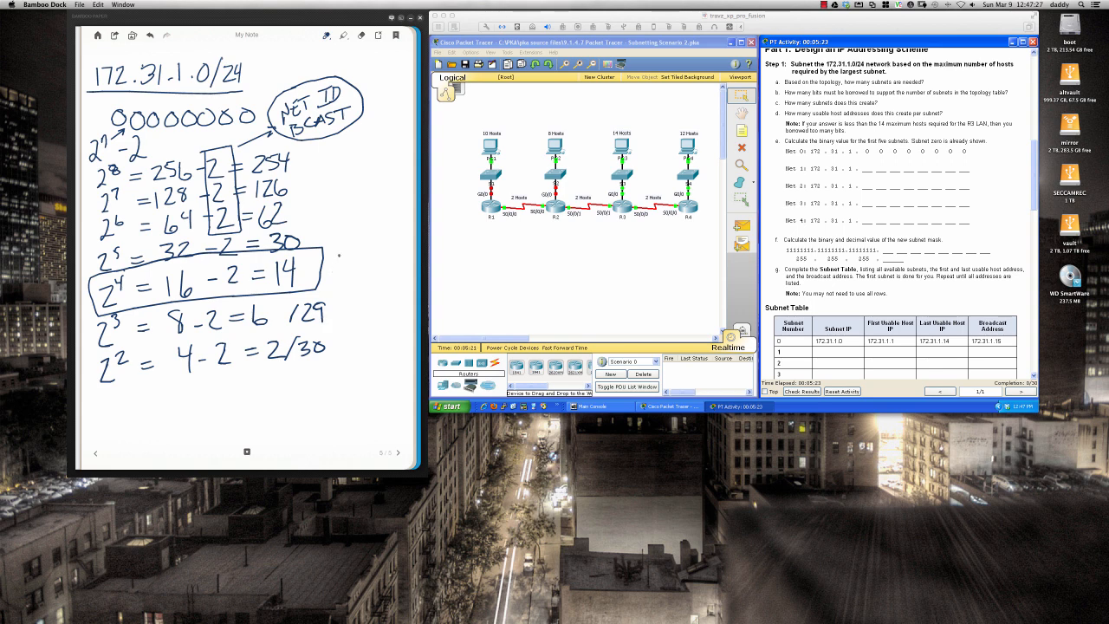
# Step: Label the remaining host rows upward with prefixes /28, /27, /26, /25 and /24, circling /28 beside the boxed 2^4 row
pyautogui.moveTo(335, 259)
pyautogui.mouseDown()
pyautogui.moveTo(322, 279)
pyautogui.moveTo(352, 276)
pyautogui.moveTo(367, 292)
pyautogui.moveTo(343, 244)
pyautogui.moveTo(306, 247)
pyautogui.moveTo(334, 239)
pyautogui.mouseUp()
pyautogui.moveTo(334, 220)
pyautogui.mouseDown()
pyautogui.moveTo(344, 220)
pyautogui.moveTo(339, 239)
pyautogui.moveTo(351, 227)
pyautogui.mouseUp()
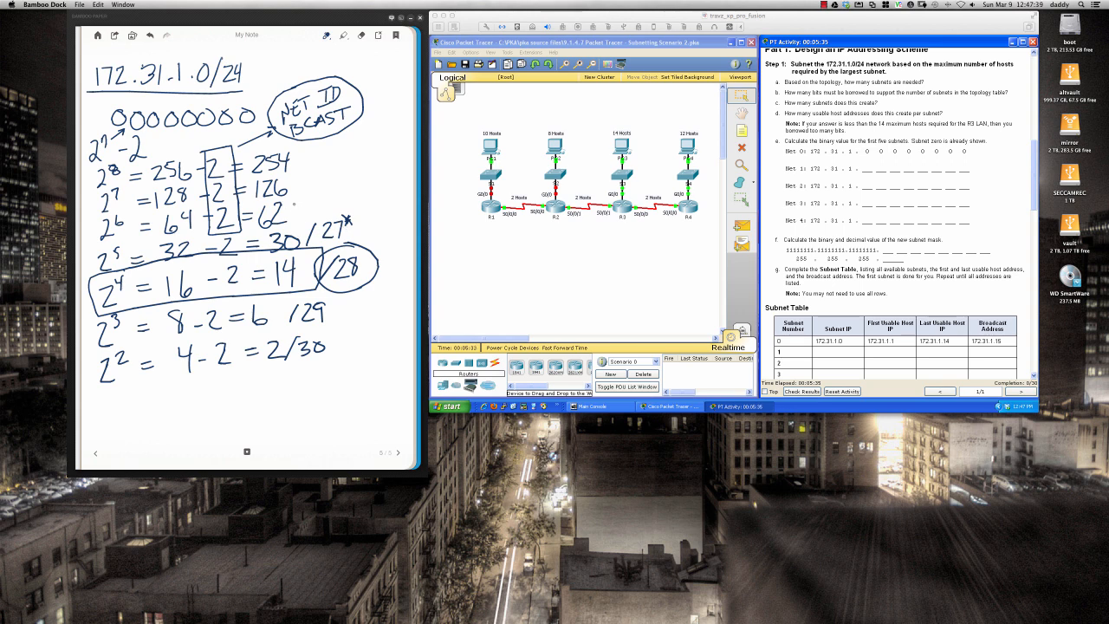
pyautogui.moveTo(297, 196)
pyautogui.mouseDown()
pyautogui.moveTo(295, 216)
pyautogui.moveTo(317, 213)
pyautogui.mouseUp()
pyautogui.moveTo(323, 192)
pyautogui.mouseDown()
pyautogui.moveTo(314, 206)
pyautogui.moveTo(310, 187)
pyautogui.moveTo(326, 186)
pyautogui.mouseUp()
pyautogui.moveTo(329, 170)
pyautogui.mouseDown()
pyautogui.moveTo(338, 169)
pyautogui.moveTo(305, 181)
pyautogui.moveTo(309, 158)
pyautogui.moveTo(351, 156)
pyautogui.moveTo(347, 165)
pyautogui.mouseUp()
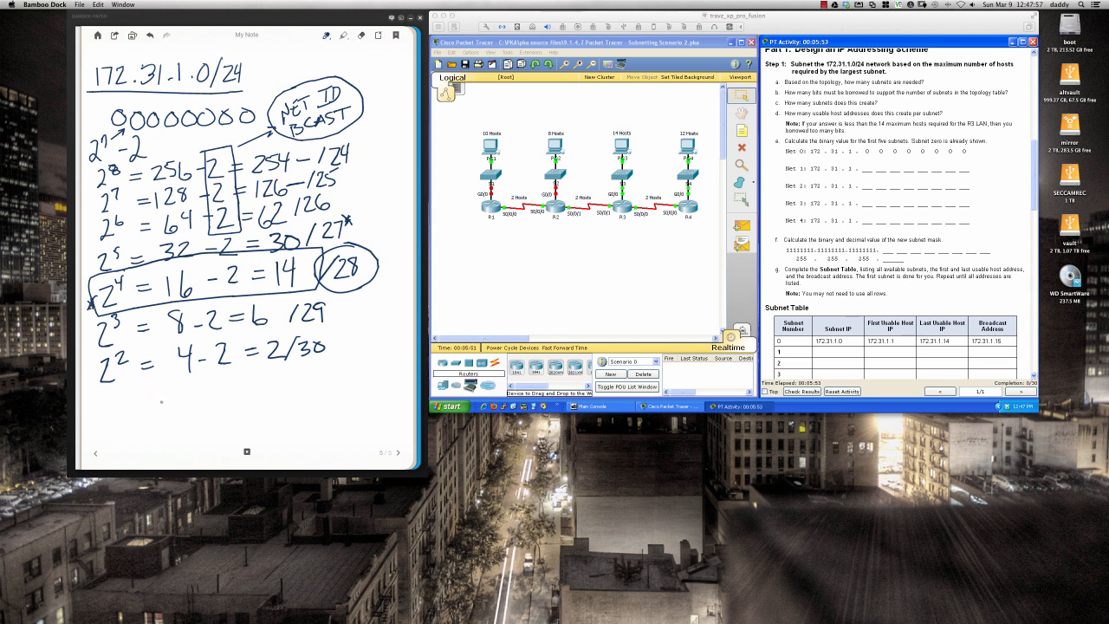
# Step: Write /28 = followed by eight zeros below the host calculations
pyautogui.moveTo(102, 403)
pyautogui.mouseDown()
pyautogui.moveTo(96, 422)
pyautogui.moveTo(120, 419)
pyautogui.moveTo(126, 401)
pyautogui.moveTo(152, 403)
pyautogui.mouseUp()
pyautogui.moveTo(142, 410)
pyautogui.mouseDown()
pyautogui.moveTo(214, 395)
pyautogui.moveTo(230, 405)
pyautogui.moveTo(237, 395)
pyautogui.mouseUp()
pyautogui.moveTo(256, 392)
pyautogui.mouseDown()
pyautogui.moveTo(252, 404)
pyautogui.moveTo(257, 391)
pyautogui.mouseUp()
pyautogui.moveTo(279, 390)
pyautogui.mouseDown()
pyautogui.moveTo(274, 399)
pyautogui.moveTo(321, 387)
pyautogui.mouseUp()
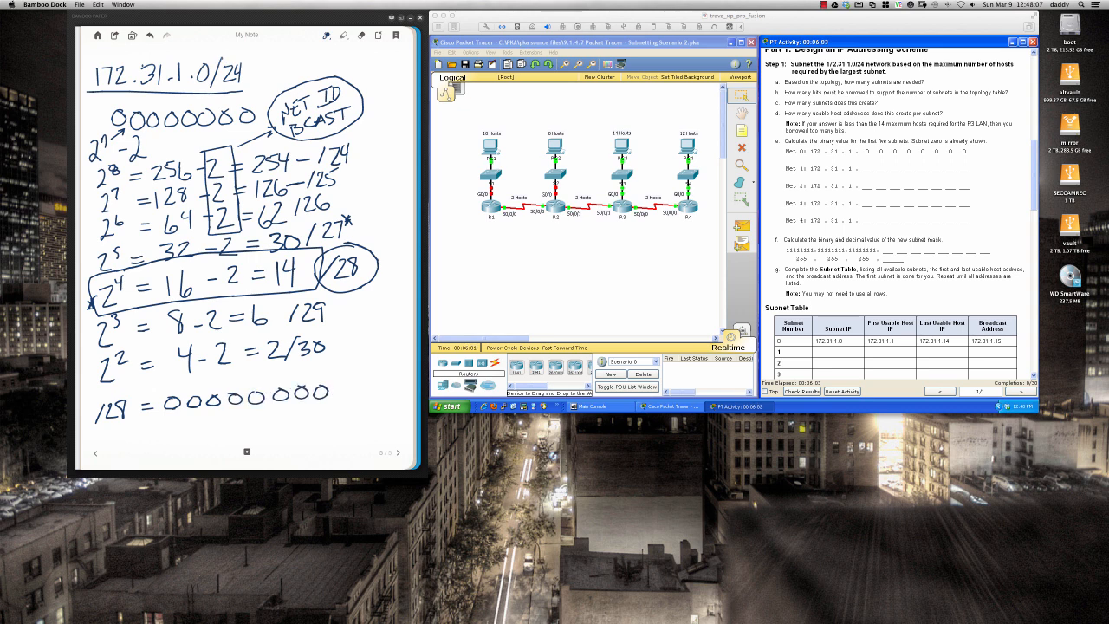
# Step: Mark the first four zeros as borrowed bits, draw a dashed divider after them and write 2^4 = 16 underneath, underlining 16
pyautogui.moveTo(173, 391)
pyautogui.mouseDown()
pyautogui.moveTo(173, 416)
pyautogui.moveTo(234, 412)
pyautogui.mouseUp()
pyautogui.moveTo(243, 385); pyautogui.dragTo(245, 428)
pyautogui.moveTo(119, 431)
pyautogui.mouseDown()
pyautogui.moveTo(134, 442)
pyautogui.moveTo(139, 431)
pyautogui.mouseUp()
pyautogui.moveTo(136, 424); pyautogui.dragTo(149, 432)
pyautogui.moveTo(142, 436); pyautogui.dragTo(175, 442)
pyautogui.moveTo(155, 448); pyautogui.dragTo(177, 447)
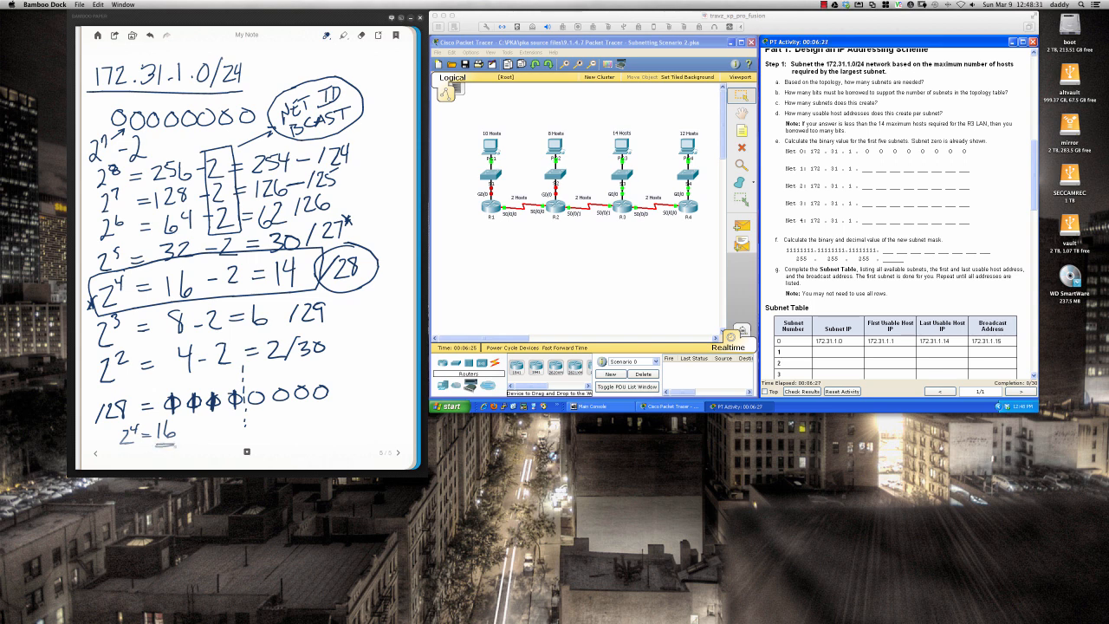
# Step: Write 2^4 − 2 = 14 beneath the four remaining host bits and double-underline 14
pyautogui.moveTo(263, 418)
pyautogui.mouseDown()
pyautogui.moveTo(279, 434)
pyautogui.moveTo(281, 416)
pyautogui.moveTo(313, 428)
pyautogui.moveTo(331, 415)
pyautogui.mouseUp()
pyautogui.moveTo(317, 421)
pyautogui.mouseDown()
pyautogui.moveTo(352, 415)
pyautogui.moveTo(350, 434)
pyautogui.mouseUp()
pyautogui.moveTo(333, 439); pyautogui.dragTo(356, 437)
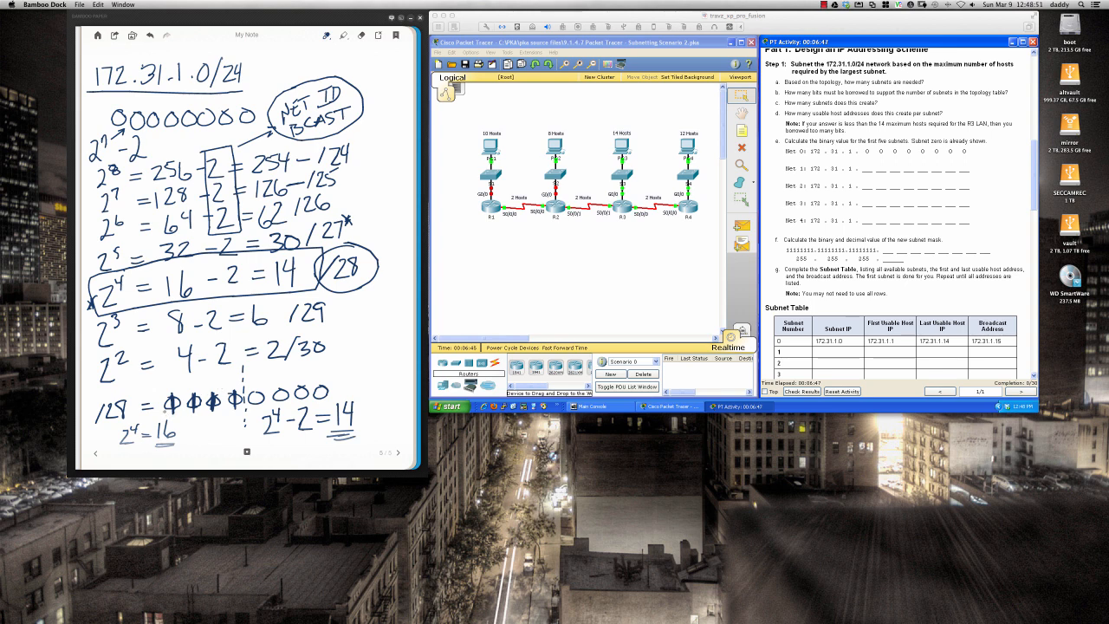
# Step: Bracket the four borrowed bits, label them 128, 64, 32 and 16, and write the mask octet .240 in a circle
pyautogui.moveTo(161, 403)
pyautogui.mouseDown()
pyautogui.moveTo(161, 419)
pyautogui.moveTo(236, 414)
pyautogui.moveTo(162, 421)
pyautogui.moveTo(163, 382)
pyautogui.moveTo(170, 391)
pyautogui.mouseUp()
pyautogui.moveTo(172, 378)
pyautogui.mouseDown()
pyautogui.moveTo(168, 390)
pyautogui.moveTo(173, 377)
pyautogui.moveTo(183, 391)
pyautogui.moveTo(197, 385)
pyautogui.mouseUp()
pyautogui.moveTo(194, 379)
pyautogui.mouseDown()
pyautogui.moveTo(194, 390)
pyautogui.moveTo(238, 380)
pyautogui.mouseUp()
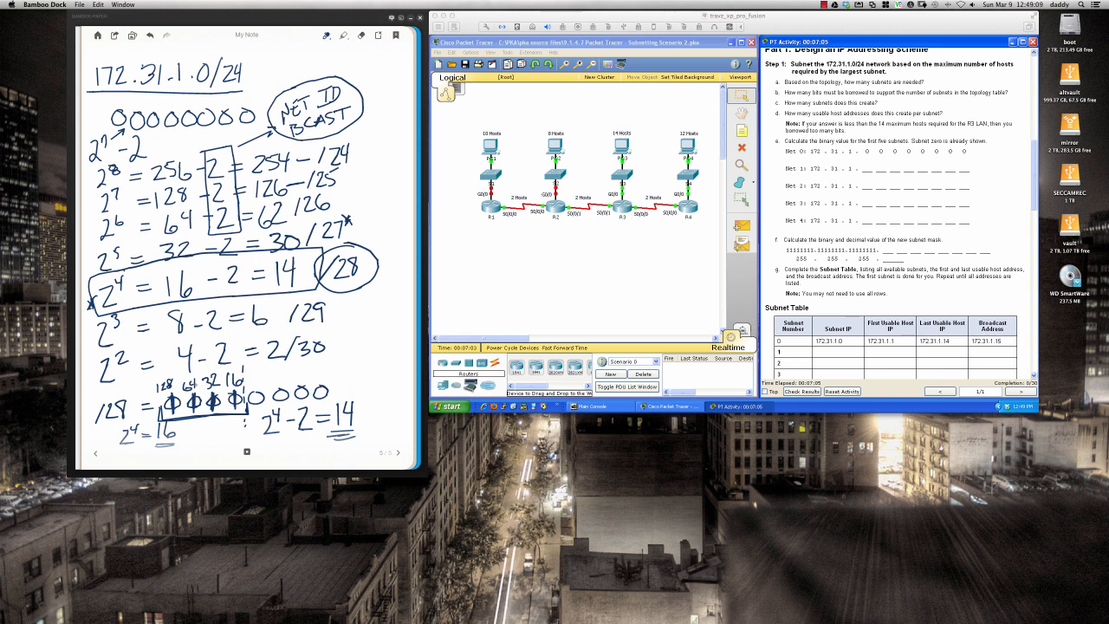
pyautogui.moveTo(227, 388); pyautogui.dragTo(241, 387)
pyautogui.moveTo(370, 371)
pyautogui.mouseDown()
pyautogui.moveTo(383, 385)
pyautogui.moveTo(396, 368)
pyautogui.moveTo(349, 372)
pyautogui.moveTo(373, 397)
pyautogui.moveTo(411, 371)
pyautogui.moveTo(400, 351)
pyautogui.moveTo(409, 354)
pyautogui.moveTo(376, 394)
pyautogui.mouseUp()
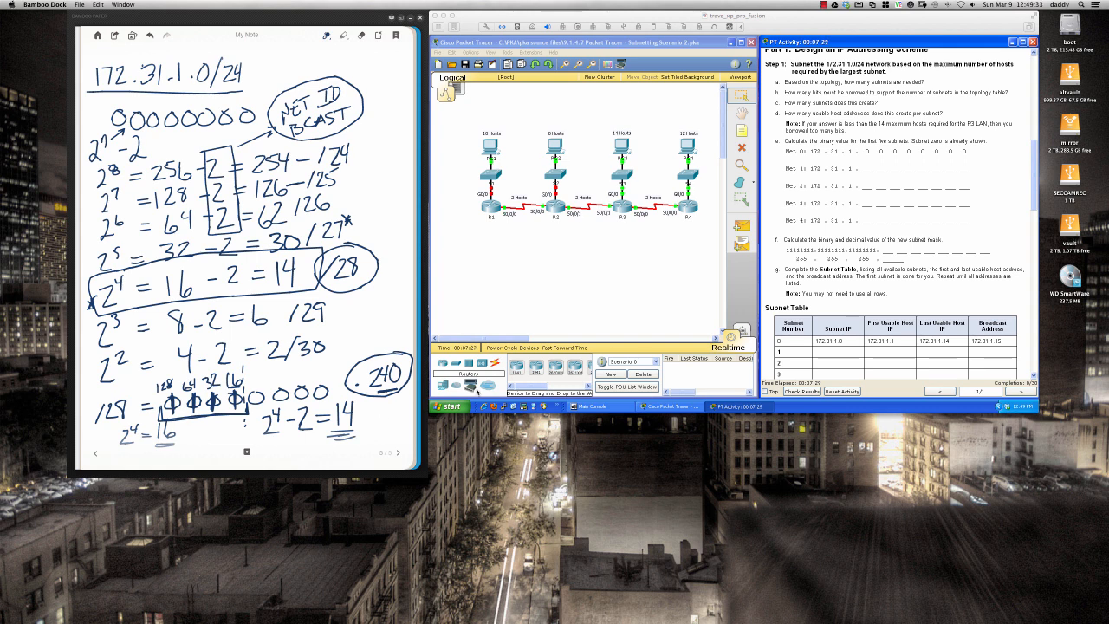
# Step: Bring up the activity's Step 2 subnet assignment list and turn the note to a new blank page
pyautogui.click(797, 250)
pyautogui.scroll(-3, 797, 251)
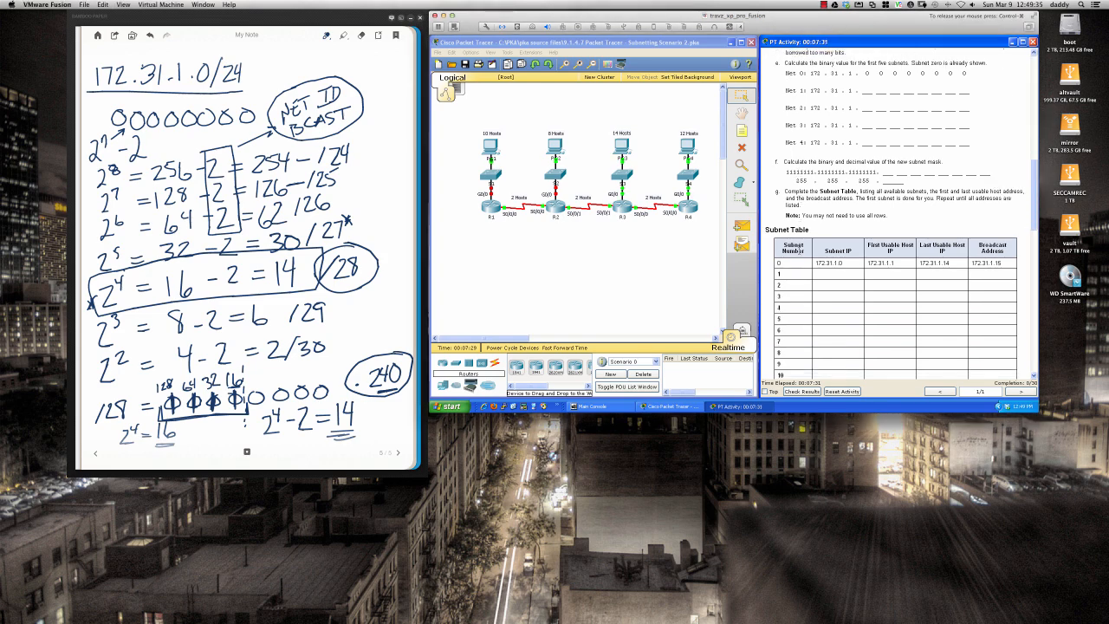
pyautogui.scroll(-12, 798, 250)
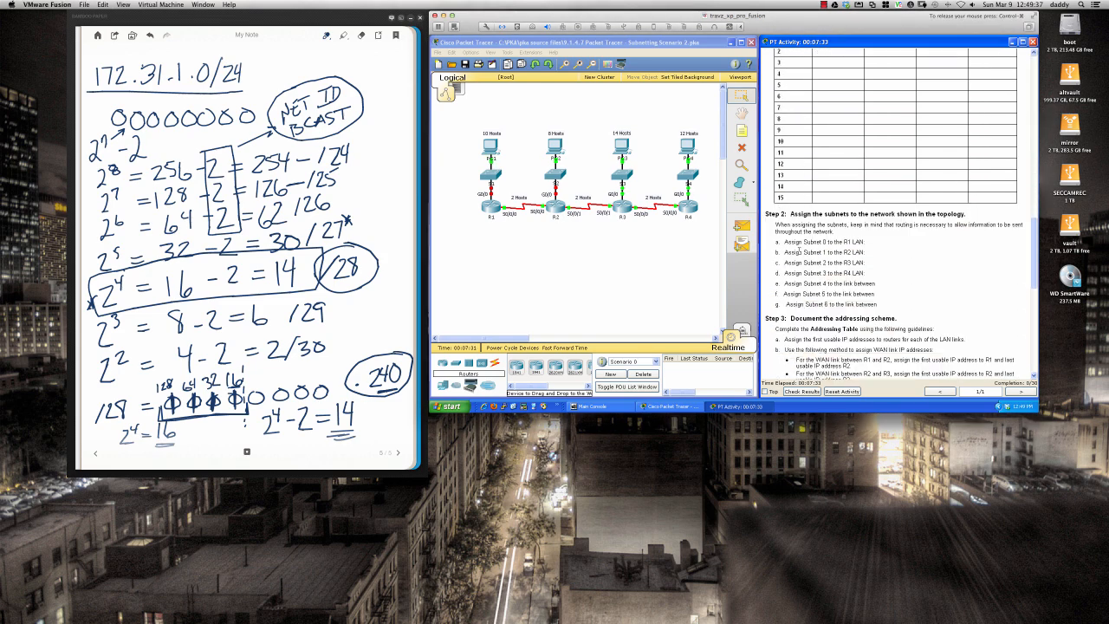
pyautogui.scroll(-3, 798, 225)
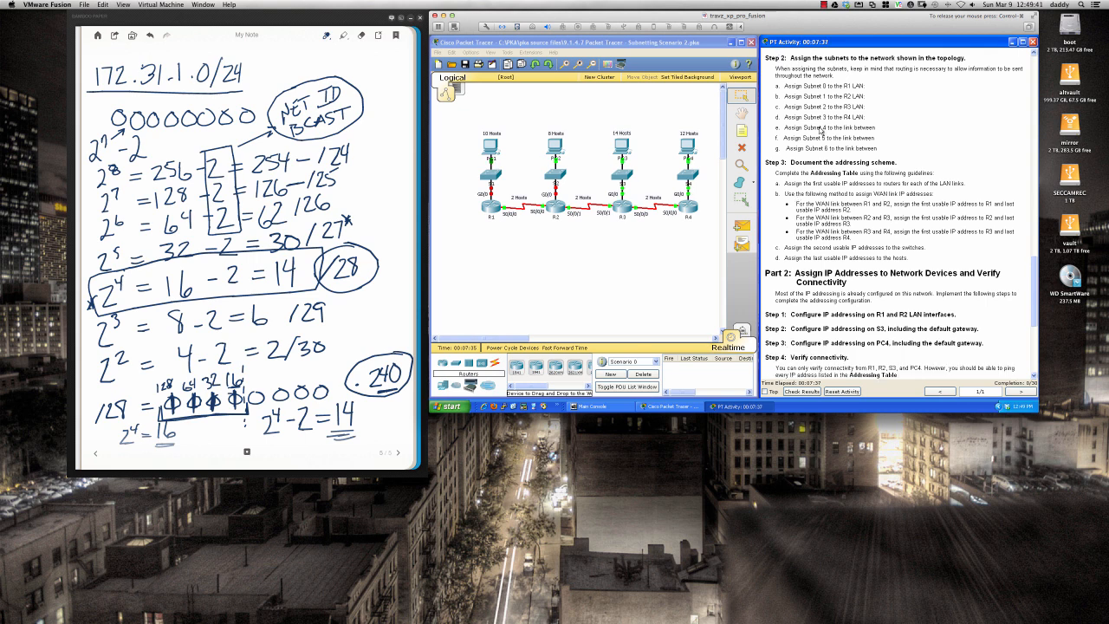
pyautogui.click(399, 454)
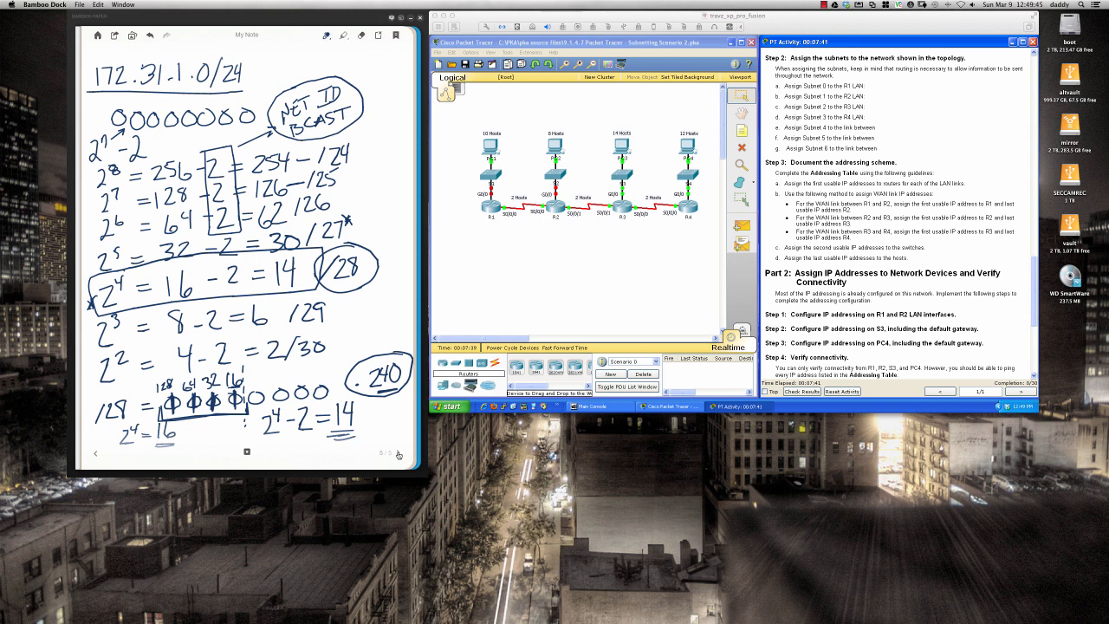
pyautogui.click(398, 454)
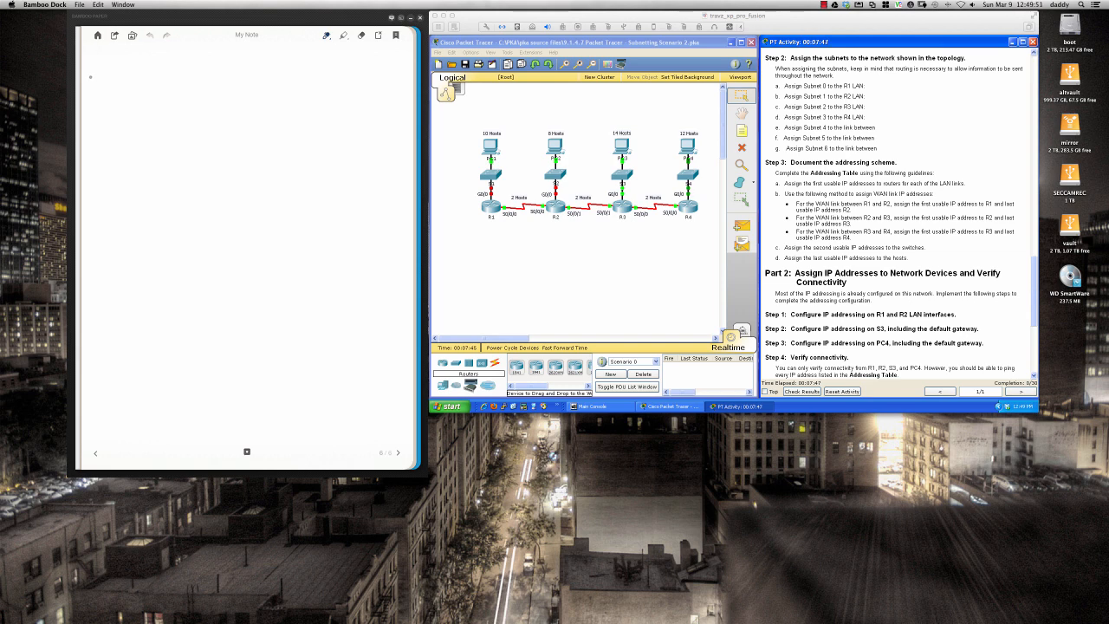
# Step: Write the heading S#0 R1 at the top of the blank page and underline R1
pyautogui.moveTo(94, 63)
pyautogui.mouseDown()
pyautogui.moveTo(82, 78)
pyautogui.moveTo(98, 71)
pyautogui.mouseUp()
pyautogui.moveTo(105, 54)
pyautogui.mouseDown()
pyautogui.moveTo(102, 70)
pyautogui.moveTo(108, 61)
pyautogui.mouseUp()
pyautogui.moveTo(94, 67); pyautogui.dragTo(119, 59)
pyautogui.moveTo(148, 56)
pyautogui.mouseDown()
pyautogui.moveTo(146, 72)
pyautogui.moveTo(165, 72)
pyautogui.mouseUp()
pyautogui.moveTo(157, 73); pyautogui.dragTo(179, 71)
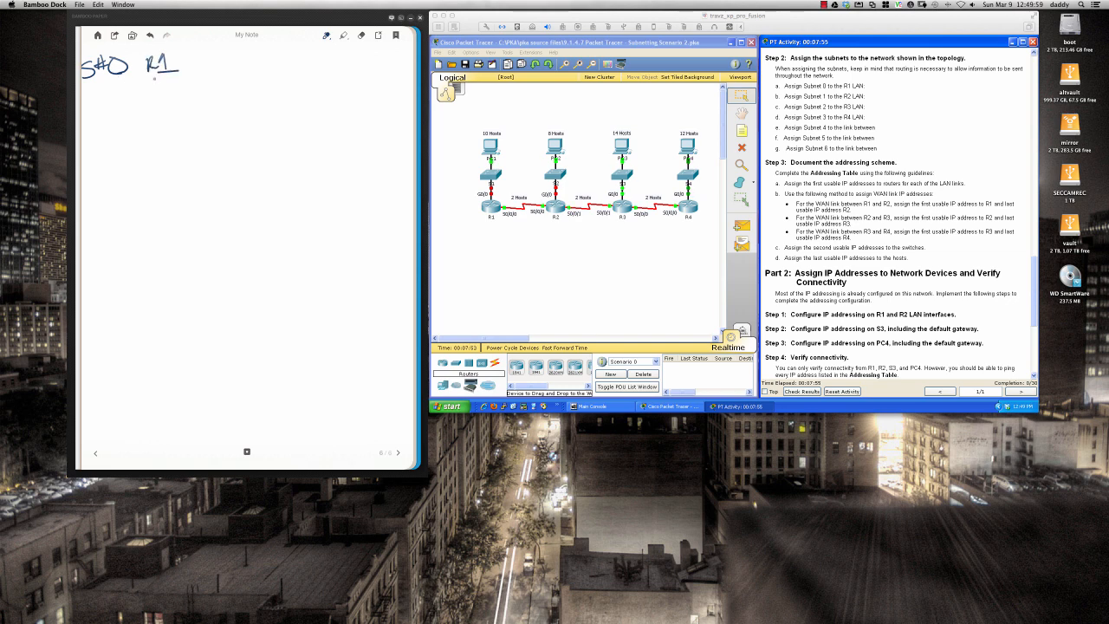
# Step: Write subnet 0 as 172.31.1.0, hosts .1 – .14 and broadcast .15, separated by braces, with a dividing line below
pyautogui.moveTo(94, 90)
pyautogui.mouseDown()
pyautogui.moveTo(94, 104)
pyautogui.moveTo(124, 104)
pyautogui.moveTo(188, 84)
pyautogui.mouseUp()
pyautogui.moveTo(205, 67)
pyautogui.mouseDown()
pyautogui.moveTo(208, 116)
pyautogui.moveTo(282, 89)
pyautogui.mouseUp()
pyautogui.click(258, 97)
pyautogui.moveTo(278, 80)
pyautogui.mouseDown()
pyautogui.moveTo(289, 110)
pyautogui.moveTo(325, 91)
pyautogui.mouseUp()
pyautogui.moveTo(329, 77); pyautogui.dragTo(337, 76)
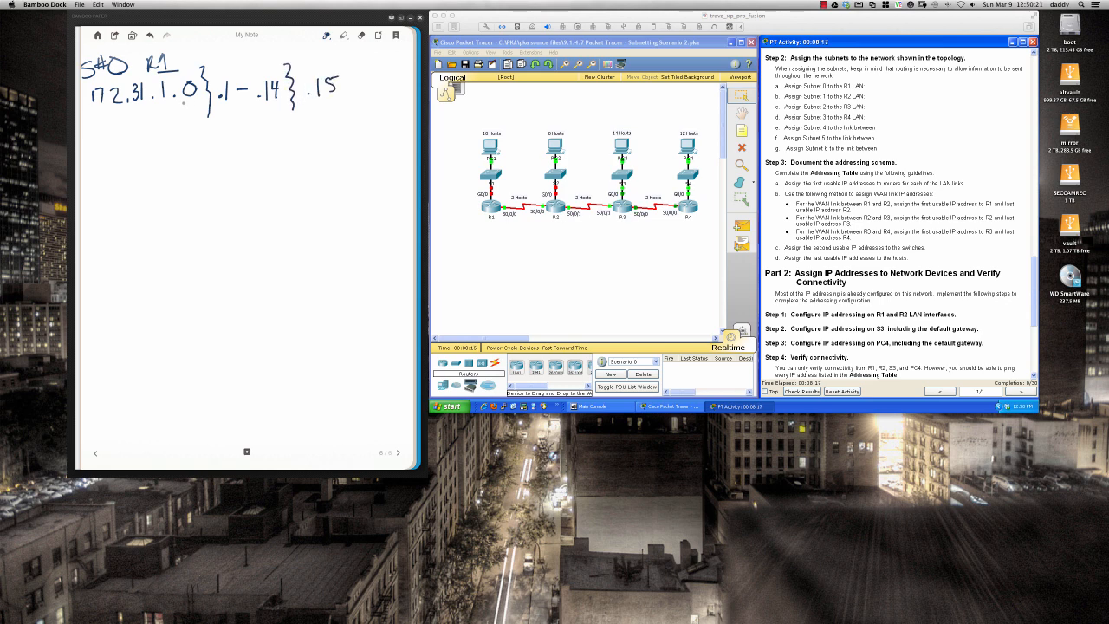
pyautogui.moveTo(86, 119); pyautogui.dragTo(403, 107)
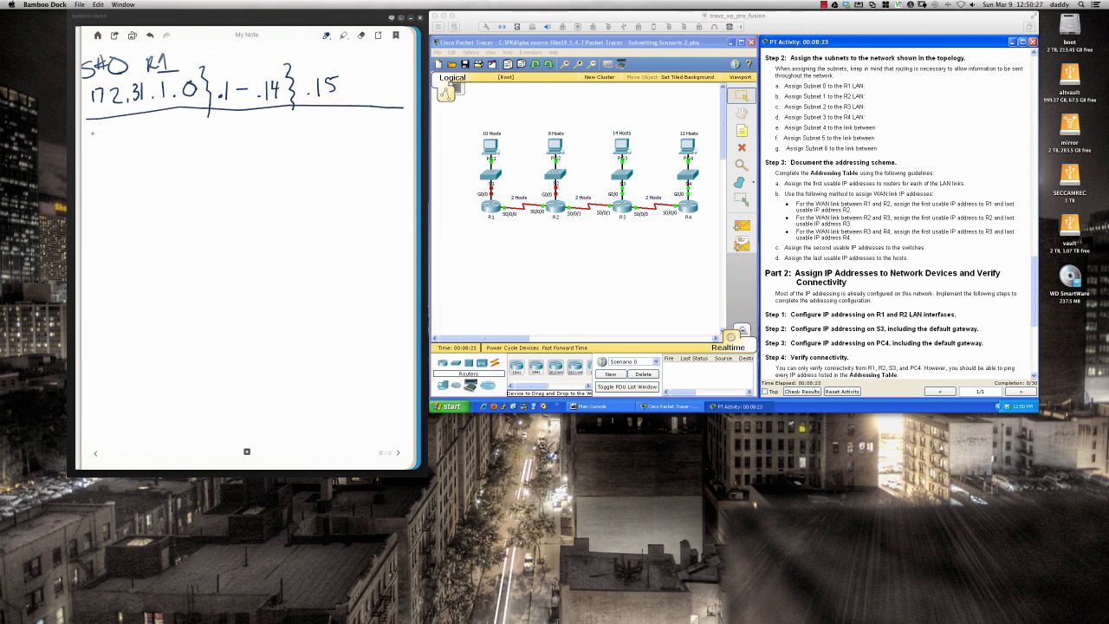
# Step: Write the S#1 row with network address 172.31.1.16, an arrow linking 0 and 16, and a separator after the address
pyautogui.moveTo(91, 132)
pyautogui.mouseDown()
pyautogui.moveTo(84, 143)
pyautogui.moveTo(95, 138)
pyautogui.mouseUp()
pyautogui.moveTo(99, 126); pyautogui.dragTo(103, 132)
pyautogui.moveTo(101, 129)
pyautogui.mouseDown()
pyautogui.moveTo(109, 154)
pyautogui.moveTo(146, 149)
pyautogui.mouseUp()
pyautogui.click(137, 150)
pyautogui.click(159, 144)
pyautogui.moveTo(152, 131)
pyautogui.mouseDown()
pyautogui.moveTo(151, 149)
pyautogui.moveTo(195, 141)
pyautogui.mouseUp()
pyautogui.moveTo(189, 102)
pyautogui.mouseDown()
pyautogui.moveTo(191, 120)
pyautogui.moveTo(190, 98)
pyautogui.moveTo(182, 107)
pyautogui.moveTo(190, 97)
pyautogui.mouseUp()
pyautogui.moveTo(207, 120); pyautogui.dragTo(206, 162)
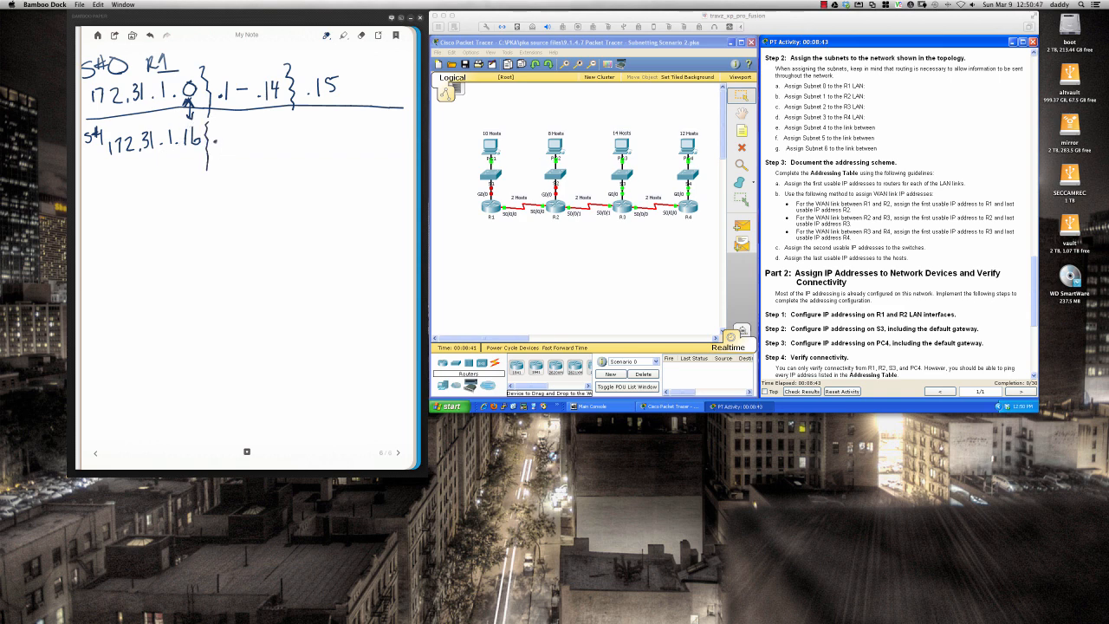
# Step: Write subnet 1's host range .17 – .30 and broadcast .31 with a separator between them
pyautogui.moveTo(226, 124)
pyautogui.mouseDown()
pyautogui.moveTo(226, 143)
pyautogui.moveTo(257, 134)
pyautogui.mouseUp()
pyautogui.moveTo(268, 127)
pyautogui.mouseDown()
pyautogui.moveTo(267, 139)
pyautogui.moveTo(292, 127)
pyautogui.moveTo(290, 159)
pyautogui.mouseUp()
pyautogui.moveTo(319, 123)
pyautogui.mouseDown()
pyautogui.moveTo(331, 127)
pyautogui.moveTo(321, 137)
pyautogui.moveTo(339, 138)
pyautogui.mouseUp()
# Step: Write the column headings BCAST, NID and HOST above the broadcast, network address and host range columns
pyautogui.moveTo(310, 48)
pyautogui.mouseDown()
pyautogui.moveTo(311, 64)
pyautogui.moveTo(327, 63)
pyautogui.mouseUp()
pyautogui.moveTo(332, 64)
pyautogui.mouseDown()
pyautogui.moveTo(336, 48)
pyautogui.moveTo(341, 65)
pyautogui.mouseUp()
pyautogui.moveTo(349, 51)
pyautogui.mouseDown()
pyautogui.moveTo(340, 64)
pyautogui.moveTo(351, 64)
pyautogui.mouseUp()
pyautogui.moveTo(346, 51); pyautogui.dragTo(357, 49)
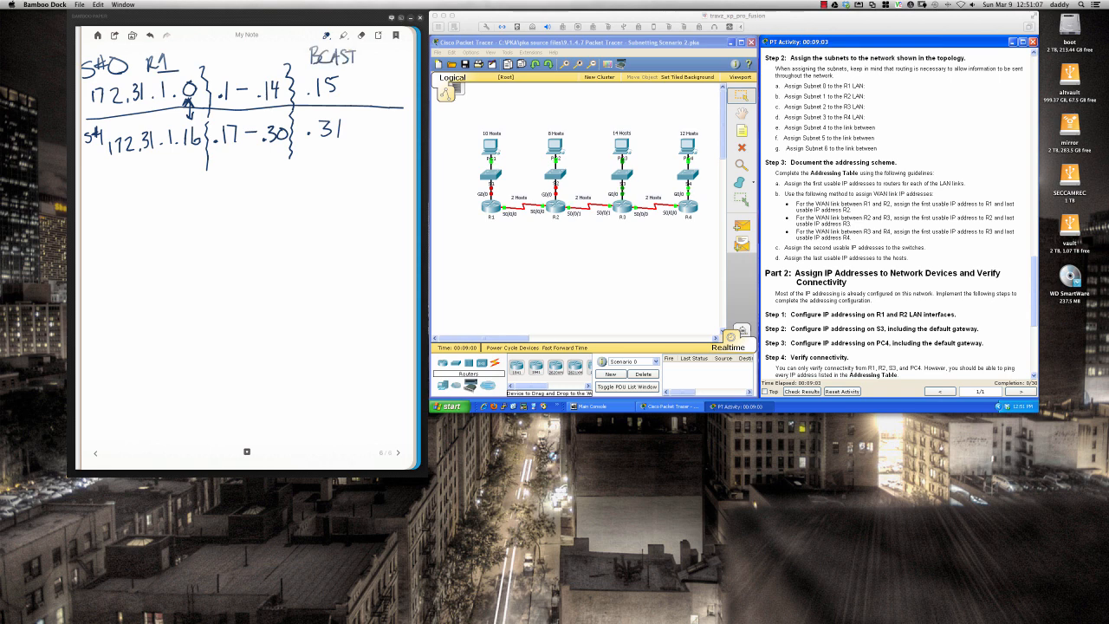
pyautogui.moveTo(183, 56)
pyautogui.mouseDown()
pyautogui.moveTo(182, 67)
pyautogui.moveTo(193, 51)
pyautogui.mouseUp()
pyautogui.moveTo(198, 52)
pyautogui.mouseDown()
pyautogui.moveTo(197, 65)
pyautogui.moveTo(208, 49)
pyautogui.mouseUp()
pyautogui.moveTo(201, 50)
pyautogui.mouseDown()
pyautogui.moveTo(201, 66)
pyautogui.moveTo(232, 69)
pyautogui.mouseUp()
pyautogui.moveTo(240, 51); pyautogui.dragTo(243, 60)
pyautogui.moveTo(248, 54)
pyautogui.mouseDown()
pyautogui.moveTo(254, 67)
pyautogui.moveTo(268, 64)
pyautogui.mouseUp()
pyautogui.moveTo(258, 51); pyautogui.dragTo(275, 50)
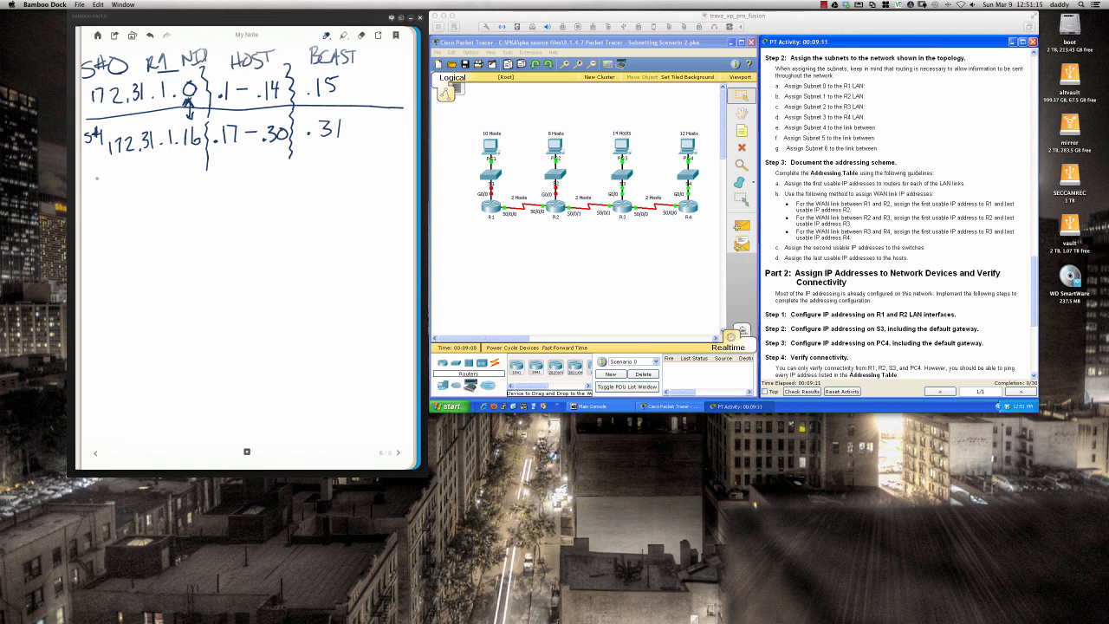
# Step: Draw a dividing line under the subnet 1 row and write S#2 with network address 172.31.1.32
pyautogui.moveTo(87, 172); pyautogui.dragTo(410, 161)
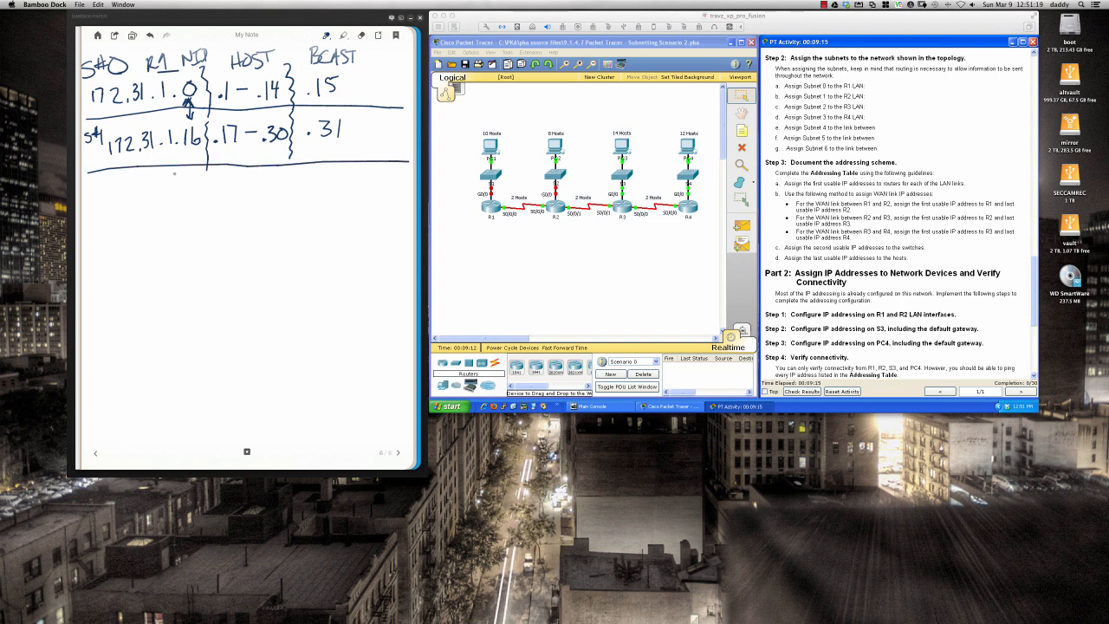
pyautogui.moveTo(91, 175)
pyautogui.mouseDown()
pyautogui.moveTo(84, 185)
pyautogui.moveTo(100, 182)
pyautogui.mouseUp()
pyautogui.moveTo(90, 177)
pyautogui.mouseDown()
pyautogui.moveTo(109, 176)
pyautogui.moveTo(118, 196)
pyautogui.mouseUp()
pyautogui.moveTo(125, 184); pyautogui.dragTo(134, 195)
pyautogui.moveTo(137, 188); pyautogui.dragTo(138, 192)
pyautogui.moveTo(151, 178)
pyautogui.mouseDown()
pyautogui.moveTo(151, 191)
pyautogui.moveTo(168, 193)
pyautogui.mouseUp()
pyautogui.click(180, 185)
pyautogui.moveTo(180, 175); pyautogui.dragTo(181, 190)
pyautogui.moveTo(192, 174); pyautogui.dragTo(204, 190)
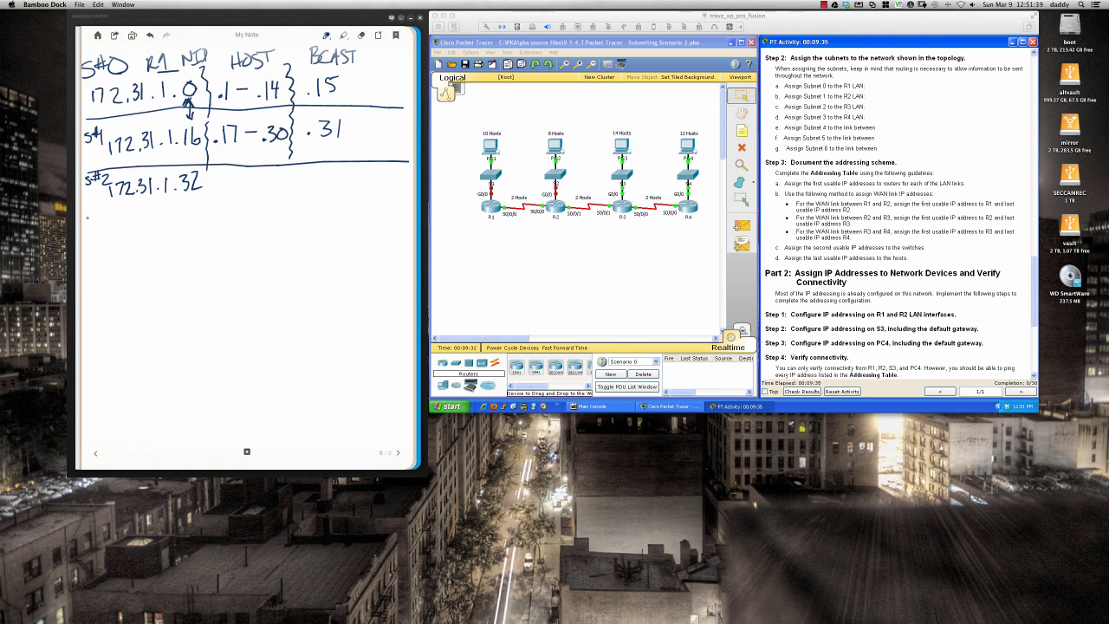
# Step: Rule off the subnet 2 row, extend the separator after the addresses, and write S#3 with network address 172.16.1.48
pyautogui.moveTo(88, 218); pyautogui.dragTo(405, 216)
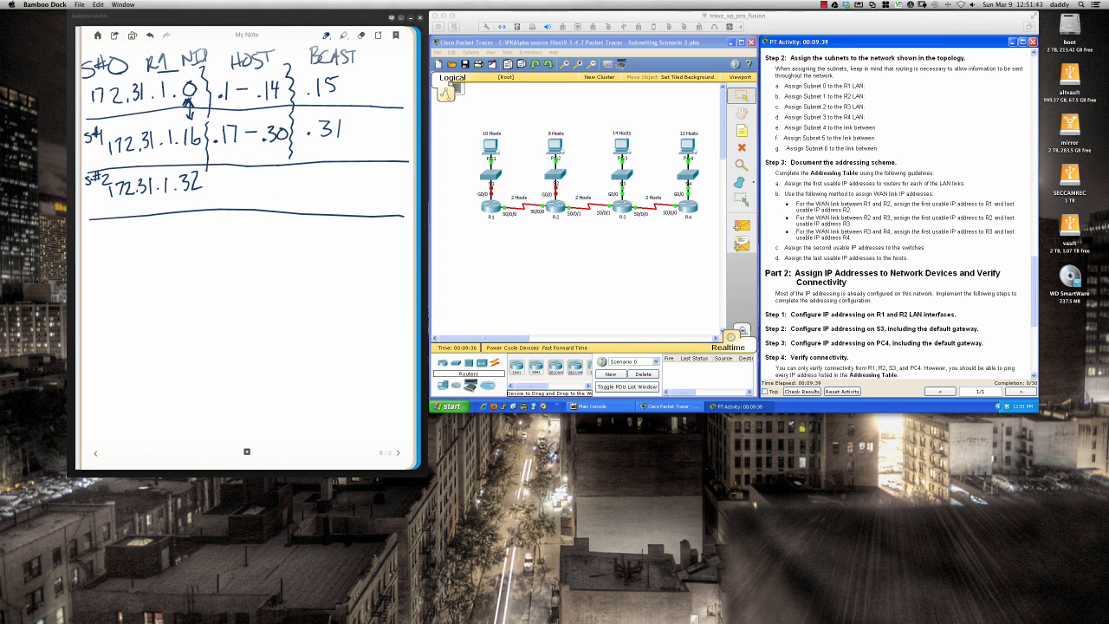
pyautogui.moveTo(205, 169); pyautogui.dragTo(208, 247)
pyautogui.moveTo(93, 233)
pyautogui.mouseDown()
pyautogui.moveTo(86, 244)
pyautogui.moveTo(99, 231)
pyautogui.moveTo(115, 248)
pyautogui.mouseUp()
pyautogui.moveTo(118, 232)
pyautogui.mouseDown()
pyautogui.moveTo(122, 247)
pyautogui.moveTo(160, 242)
pyautogui.mouseUp()
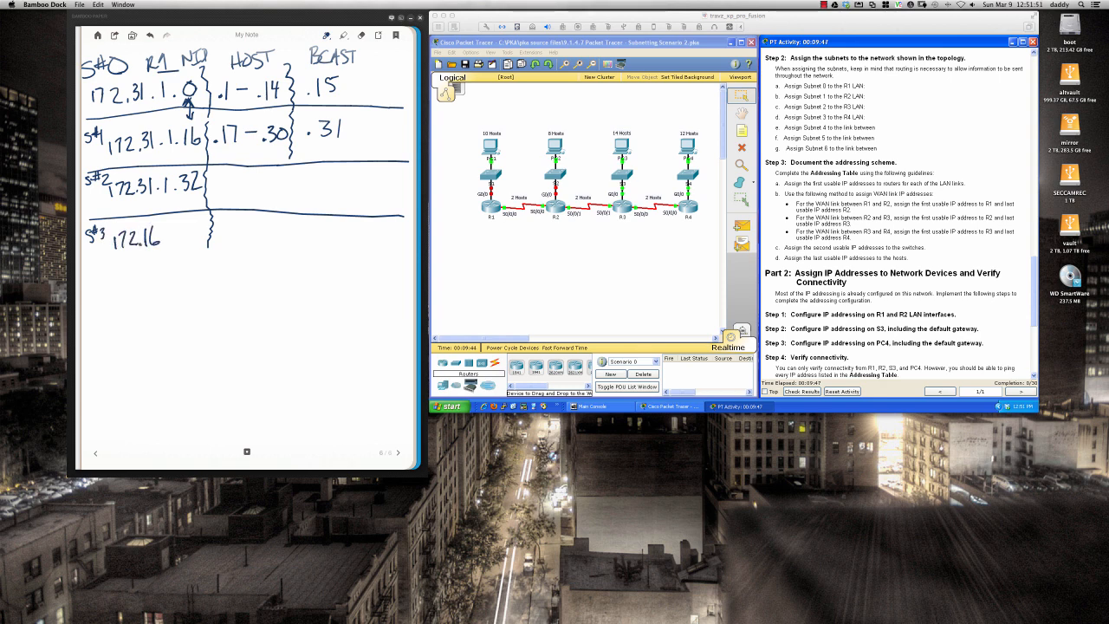
pyautogui.click(165, 242)
pyautogui.moveTo(174, 226); pyautogui.dragTo(173, 245)
pyautogui.moveTo(187, 224)
pyautogui.mouseDown()
pyautogui.moveTo(185, 236)
pyautogui.moveTo(198, 234)
pyautogui.mouseUp()
pyautogui.moveTo(195, 222); pyautogui.dragTo(199, 240)
# Step: Write subnet 2's host range .33 – .46 and broadcast .47 with a separator between them
pyautogui.moveTo(221, 180); pyautogui.dragTo(225, 195)
pyautogui.moveTo(230, 178)
pyautogui.mouseDown()
pyautogui.moveTo(231, 197)
pyautogui.moveTo(262, 186)
pyautogui.mouseUp()
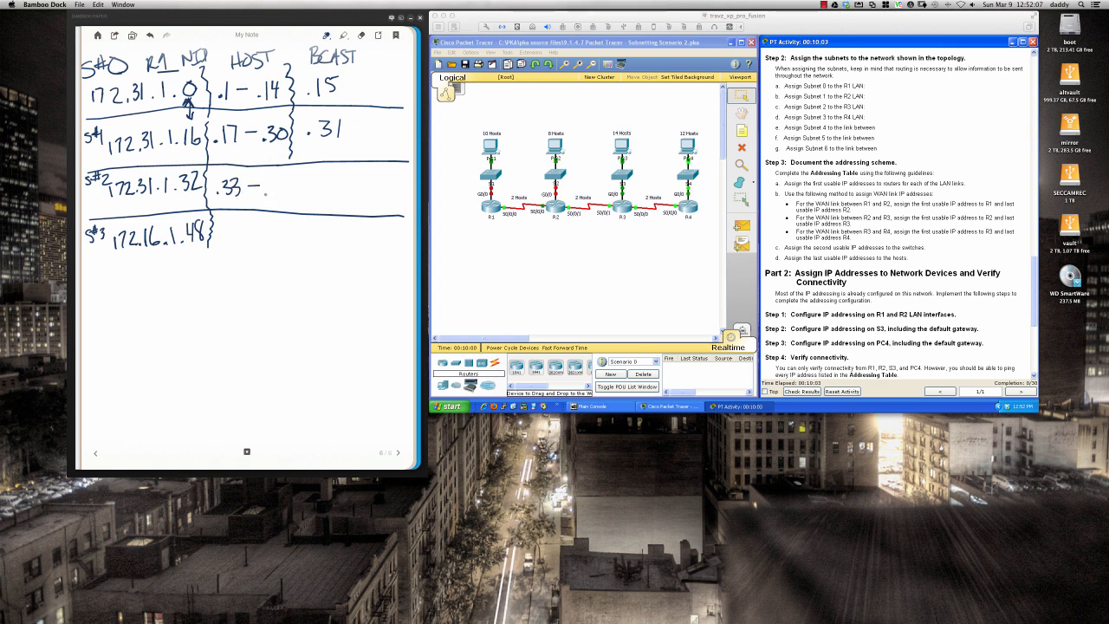
pyautogui.click(265, 191)
pyautogui.rightClick(262, 189)
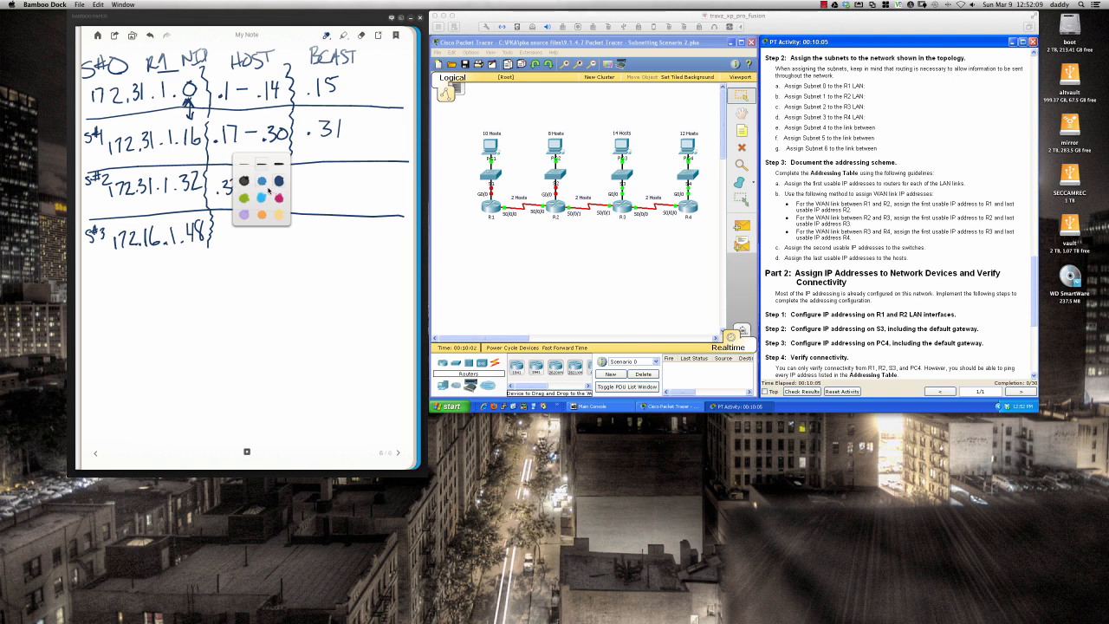
pyautogui.click(299, 192)
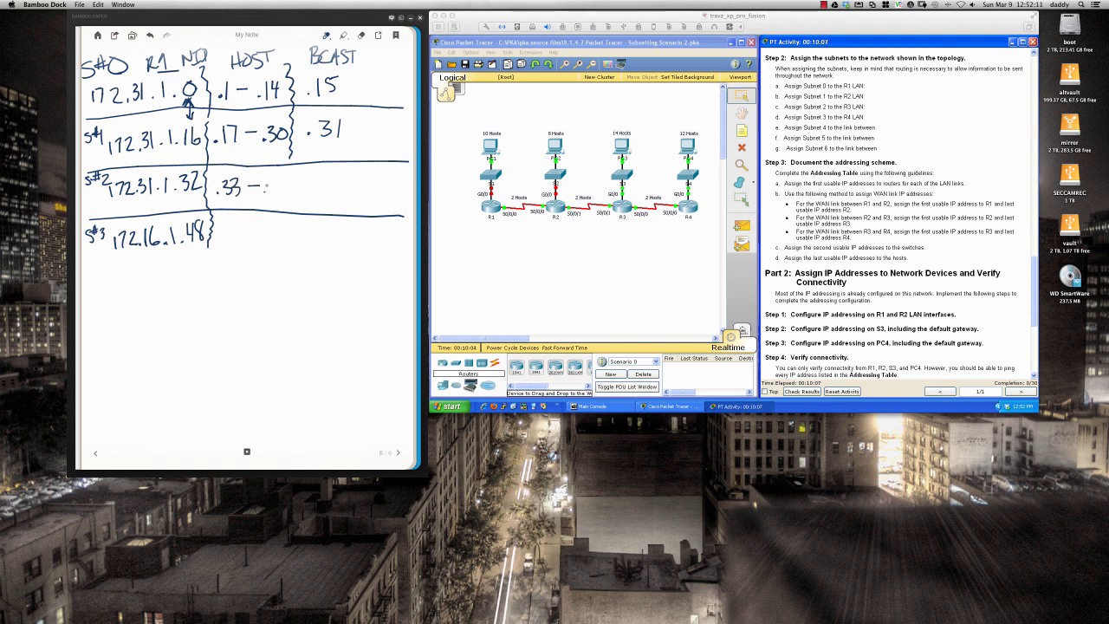
pyautogui.moveTo(269, 180); pyautogui.dragTo(273, 198)
pyautogui.moveTo(286, 182); pyautogui.dragTo(292, 220)
pyautogui.click(311, 194)
pyautogui.moveTo(321, 178); pyautogui.dragTo(339, 204)
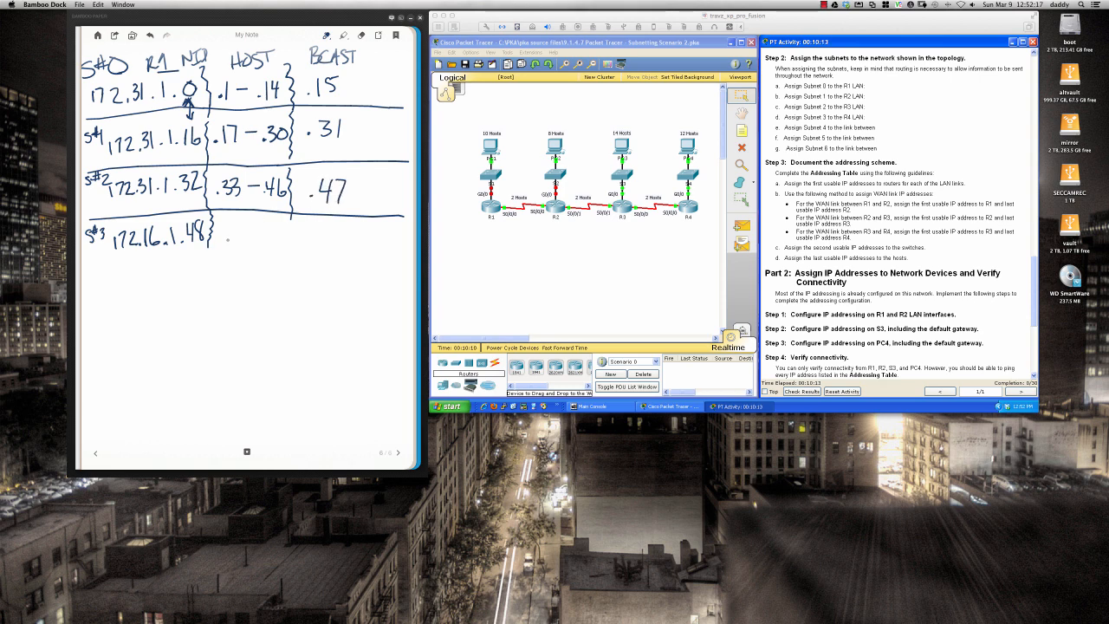
# Step: Write subnet 3's host range .49 – 62 and broadcast .63, with a dividing line below the row
pyautogui.moveTo(231, 223); pyautogui.dragTo(243, 240)
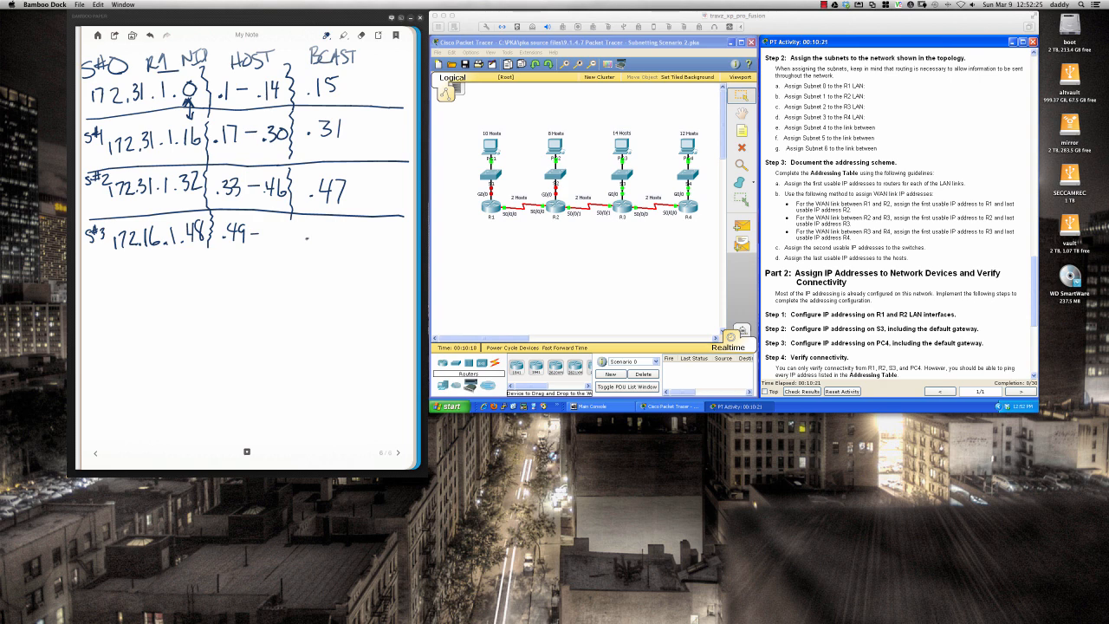
pyautogui.moveTo(327, 225)
pyautogui.mouseDown()
pyautogui.moveTo(321, 240)
pyautogui.moveTo(340, 230)
pyautogui.moveTo(332, 243)
pyautogui.moveTo(290, 227)
pyautogui.moveTo(294, 251)
pyautogui.moveTo(263, 243)
pyautogui.moveTo(287, 245)
pyautogui.mouseUp()
pyautogui.moveTo(88, 267); pyautogui.dragTo(403, 254)
# Step: Write S#4 with network address 172.16.1.64 and extend both column separators down through its row
pyautogui.moveTo(94, 275)
pyautogui.mouseDown()
pyautogui.moveTo(88, 288)
pyautogui.moveTo(102, 277)
pyautogui.moveTo(120, 298)
pyautogui.moveTo(132, 295)
pyautogui.mouseUp()
pyautogui.moveTo(135, 279)
pyautogui.mouseDown()
pyautogui.moveTo(149, 295)
pyautogui.moveTo(175, 293)
pyautogui.mouseUp()
pyautogui.click(171, 290)
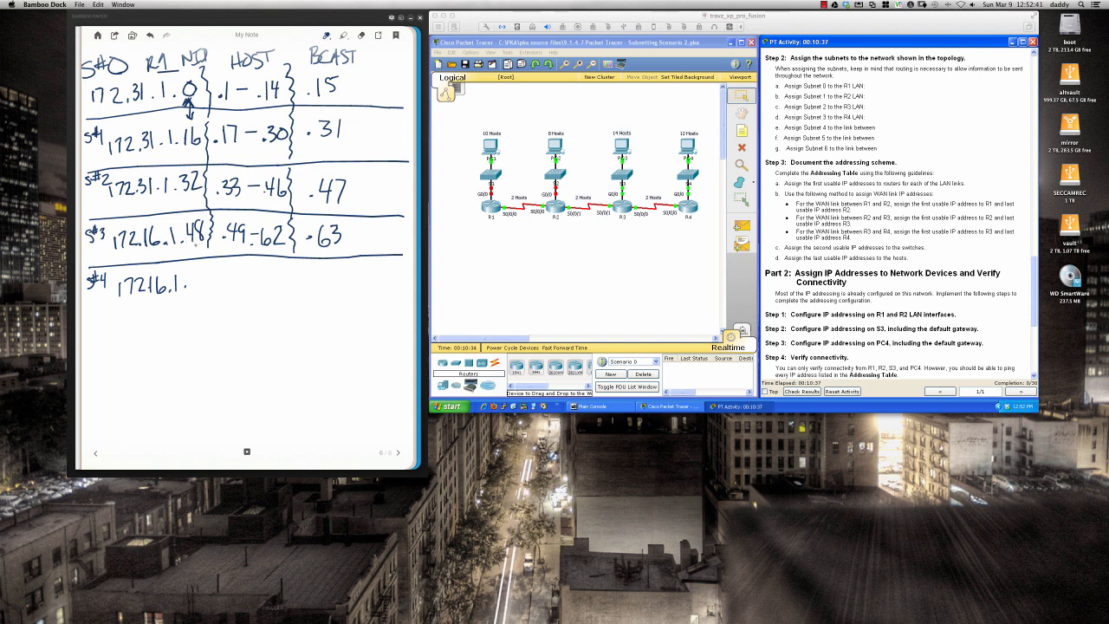
pyautogui.moveTo(196, 268); pyautogui.dragTo(196, 286)
pyautogui.moveTo(199, 271); pyautogui.dragTo(203, 291)
pyautogui.moveTo(208, 246); pyautogui.dragTo(210, 307)
pyautogui.moveTo(292, 251); pyautogui.dragTo(290, 300)
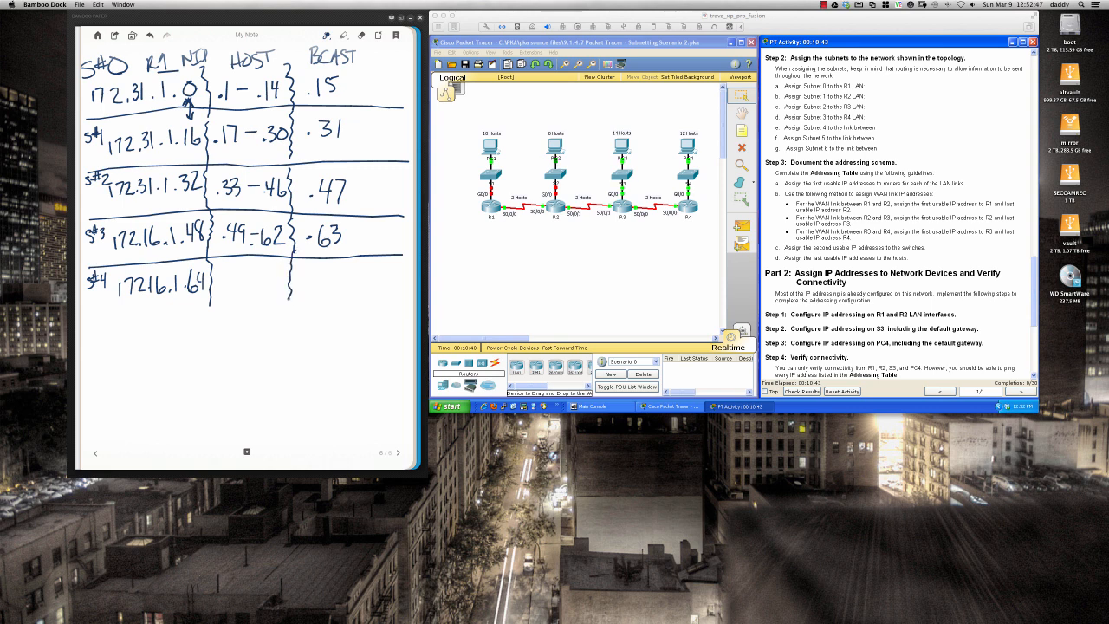
# Step: Write subnet 4's host range .65 – .78 and broadcast .79, with a dividing line below the row
pyautogui.moveTo(230, 274)
pyautogui.mouseDown()
pyautogui.moveTo(227, 289)
pyautogui.moveTo(260, 281)
pyautogui.mouseUp()
pyautogui.moveTo(321, 271)
pyautogui.mouseDown()
pyautogui.moveTo(331, 291)
pyautogui.moveTo(346, 292)
pyautogui.mouseUp()
pyautogui.moveTo(262, 271)
pyautogui.mouseDown()
pyautogui.moveTo(272, 272)
pyautogui.moveTo(267, 292)
pyautogui.moveTo(277, 272)
pyautogui.mouseUp()
pyautogui.moveTo(116, 312); pyautogui.dragTo(405, 307)
# Step: Write S#5 with network address 172.16.1.80, a separator and the first host .81 followed by a dash
pyautogui.moveTo(93, 326)
pyautogui.mouseDown()
pyautogui.moveTo(87, 336)
pyautogui.moveTo(102, 326)
pyautogui.moveTo(104, 338)
pyautogui.moveTo(111, 318)
pyautogui.mouseUp()
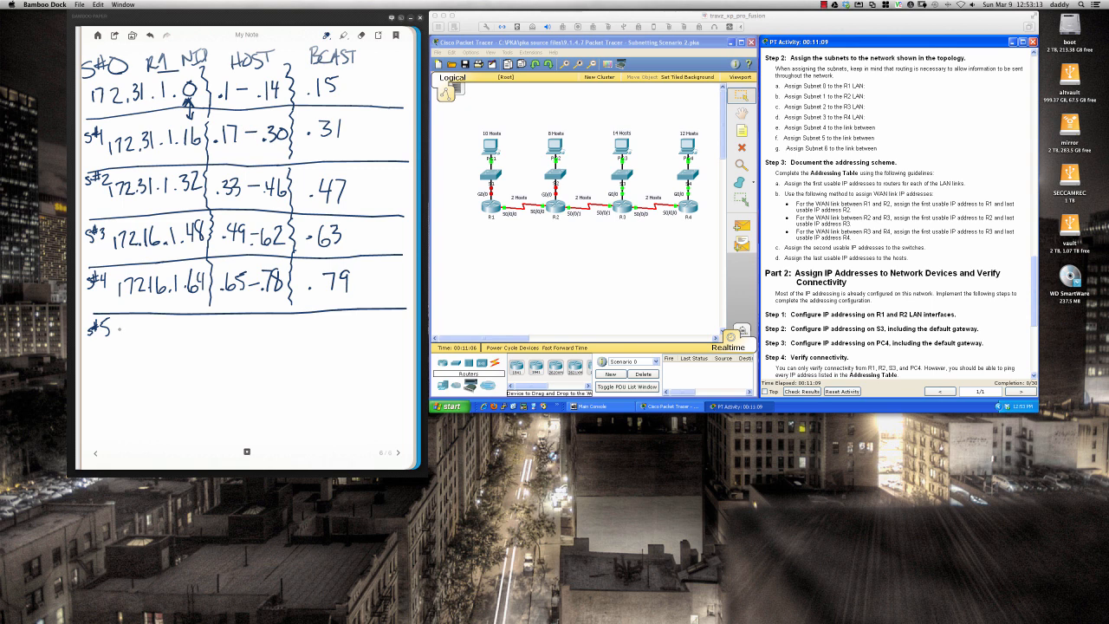
pyautogui.moveTo(119, 326); pyautogui.dragTo(120, 341)
pyautogui.moveTo(124, 322)
pyautogui.mouseDown()
pyautogui.moveTo(131, 338)
pyautogui.moveTo(185, 338)
pyautogui.moveTo(210, 320)
pyautogui.moveTo(218, 351)
pyautogui.moveTo(211, 324)
pyautogui.moveTo(196, 325)
pyautogui.moveTo(206, 315)
pyautogui.moveTo(196, 338)
pyautogui.moveTo(274, 331)
pyautogui.mouseUp()
pyautogui.click(253, 339)
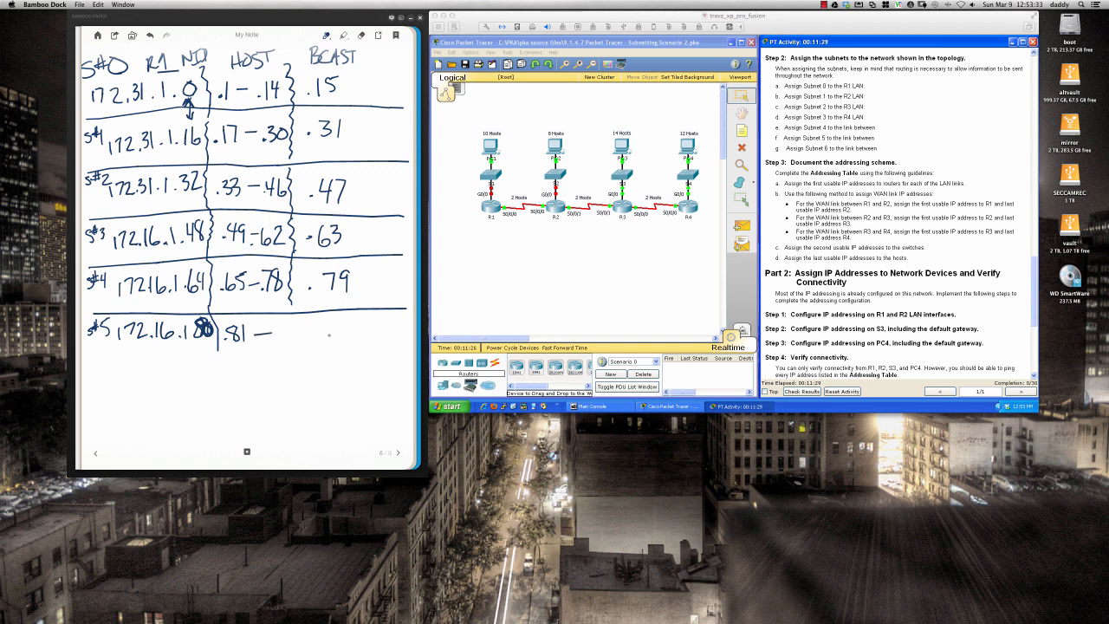
# Step: Complete subnet 5 with last host .94 and broadcast .95, add a separator and rule off the row
pyautogui.click(329, 333)
pyautogui.moveTo(344, 320); pyautogui.dragTo(350, 338)
pyautogui.moveTo(352, 318); pyautogui.dragTo(364, 317)
pyautogui.moveTo(298, 309)
pyautogui.mouseDown()
pyautogui.moveTo(298, 353)
pyautogui.moveTo(284, 335)
pyautogui.mouseUp()
pyautogui.moveTo(284, 335); pyautogui.dragTo(296, 334)
pyautogui.moveTo(294, 324); pyautogui.dragTo(292, 345)
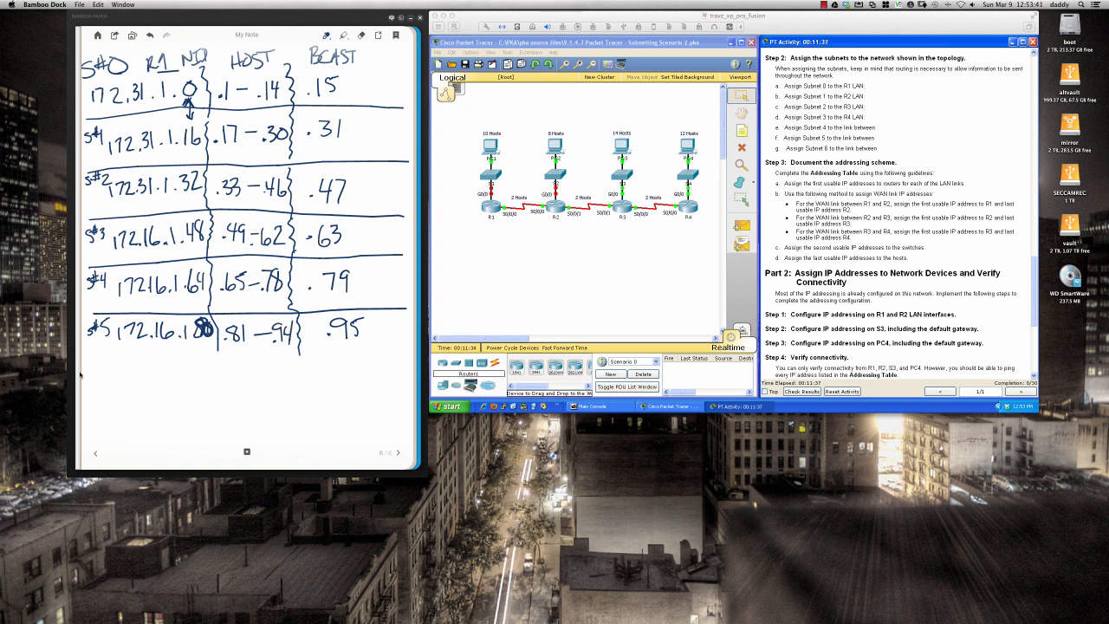
pyautogui.moveTo(90, 358); pyautogui.dragTo(397, 356)
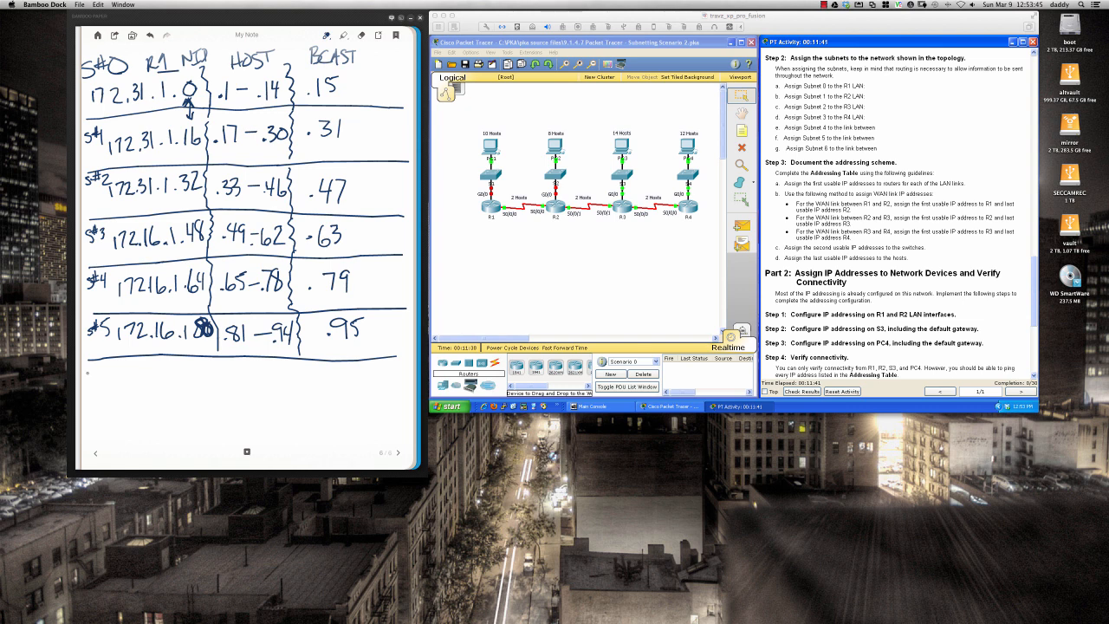
# Step: Start the S#6 network address and overwrite the second octet 16 with 31 in the subnet 3 to 6 rows
pyautogui.moveTo(91, 368)
pyautogui.mouseDown()
pyautogui.moveTo(84, 376)
pyautogui.moveTo(94, 373)
pyautogui.mouseUp()
pyautogui.moveTo(90, 367); pyautogui.dragTo(118, 386)
pyautogui.moveTo(121, 368); pyautogui.dragTo(125, 381)
pyautogui.moveTo(131, 371); pyautogui.dragTo(140, 383)
pyautogui.moveTo(155, 364); pyautogui.dragTo(147, 376)
pyautogui.click(162, 376)
pyautogui.rightClick(169, 364)
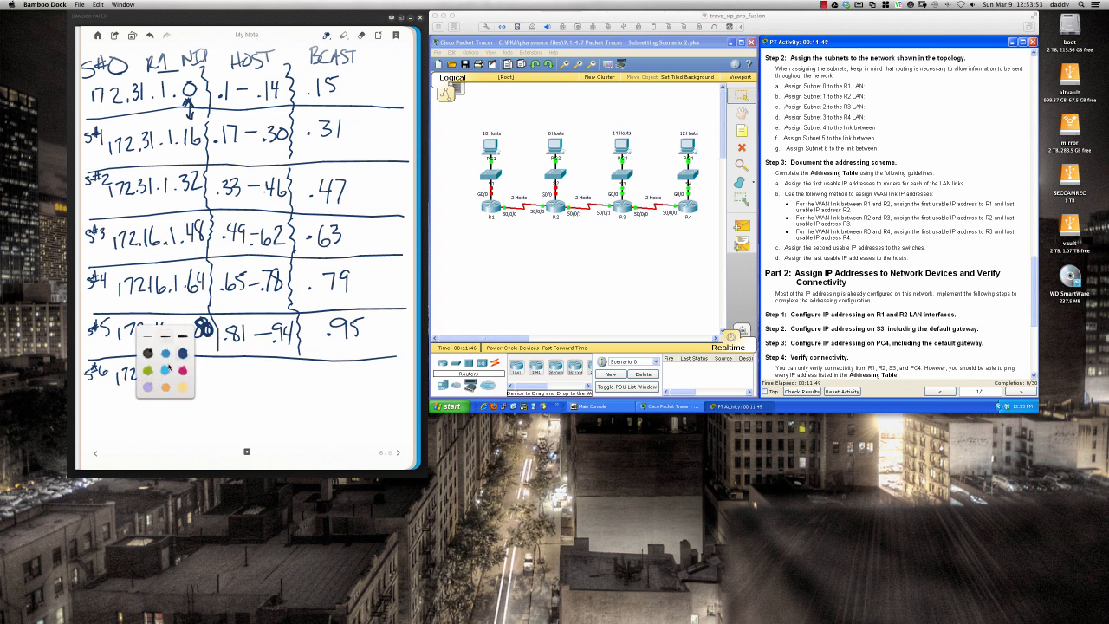
pyautogui.click(180, 277)
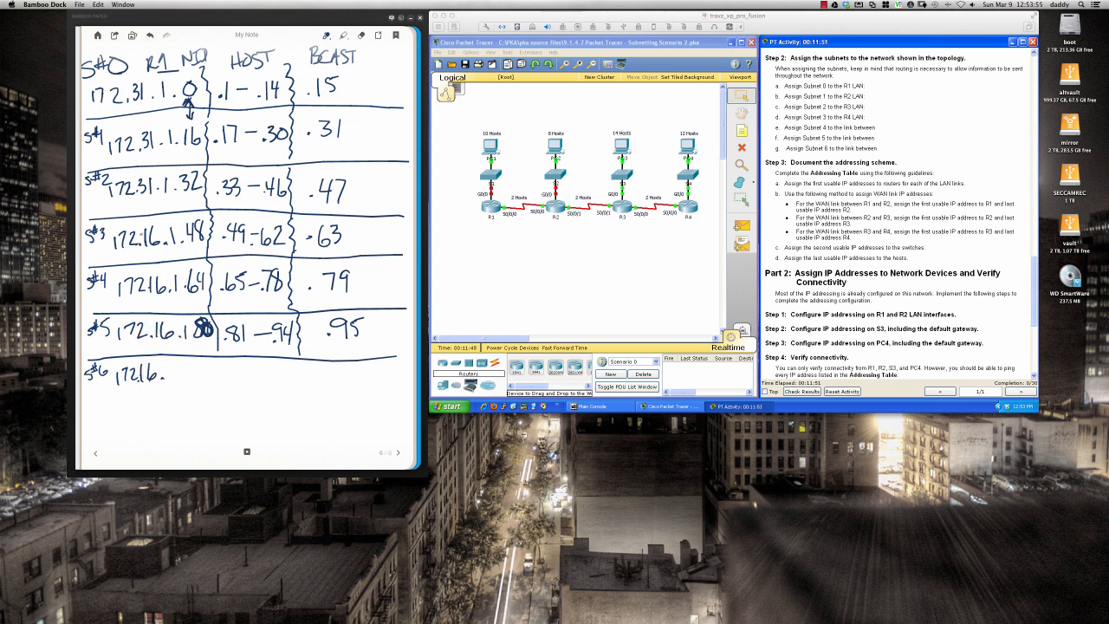
pyautogui.moveTo(141, 229)
pyautogui.mouseDown()
pyautogui.moveTo(154, 287)
pyautogui.moveTo(171, 293)
pyautogui.moveTo(148, 383)
pyautogui.moveTo(182, 377)
pyautogui.mouseUp()
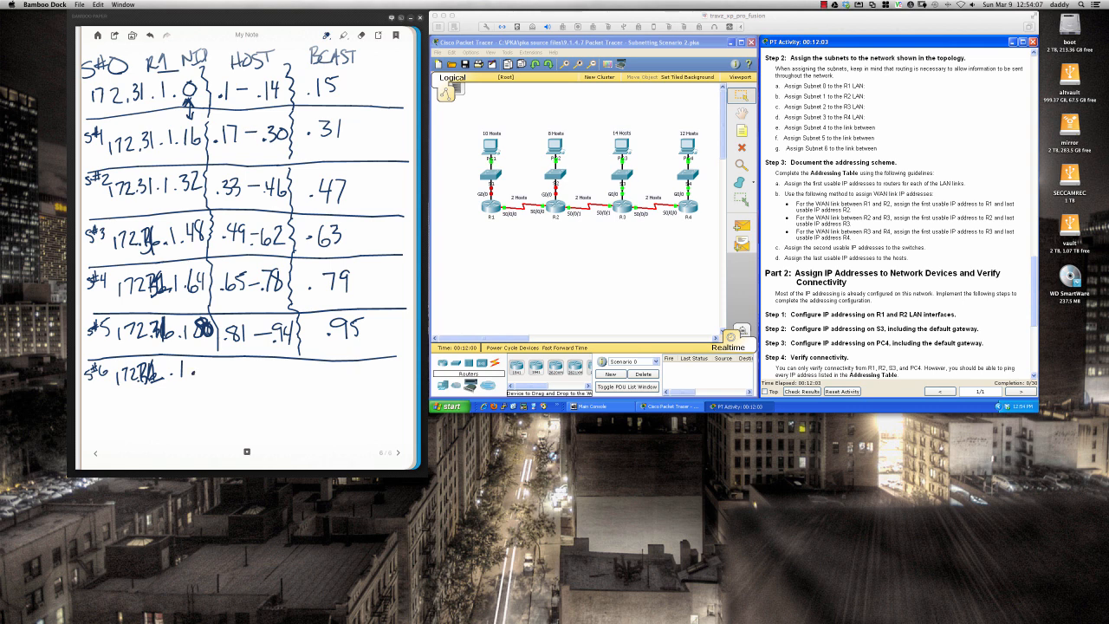
# Step: Finish the subnet 6 row with network octet .96, host range .97 – .110 and broadcast .111, divided by separators
pyautogui.moveTo(202, 359)
pyautogui.mouseDown()
pyautogui.moveTo(196, 381)
pyautogui.moveTo(206, 375)
pyautogui.moveTo(217, 404)
pyautogui.moveTo(232, 374)
pyautogui.moveTo(234, 388)
pyautogui.mouseUp()
pyautogui.moveTo(241, 371); pyautogui.dragTo(243, 388)
pyautogui.moveTo(250, 377); pyautogui.dragTo(276, 385)
pyautogui.moveTo(285, 367)
pyautogui.mouseDown()
pyautogui.moveTo(284, 386)
pyautogui.moveTo(290, 368)
pyautogui.moveTo(310, 388)
pyautogui.moveTo(306, 406)
pyautogui.mouseUp()
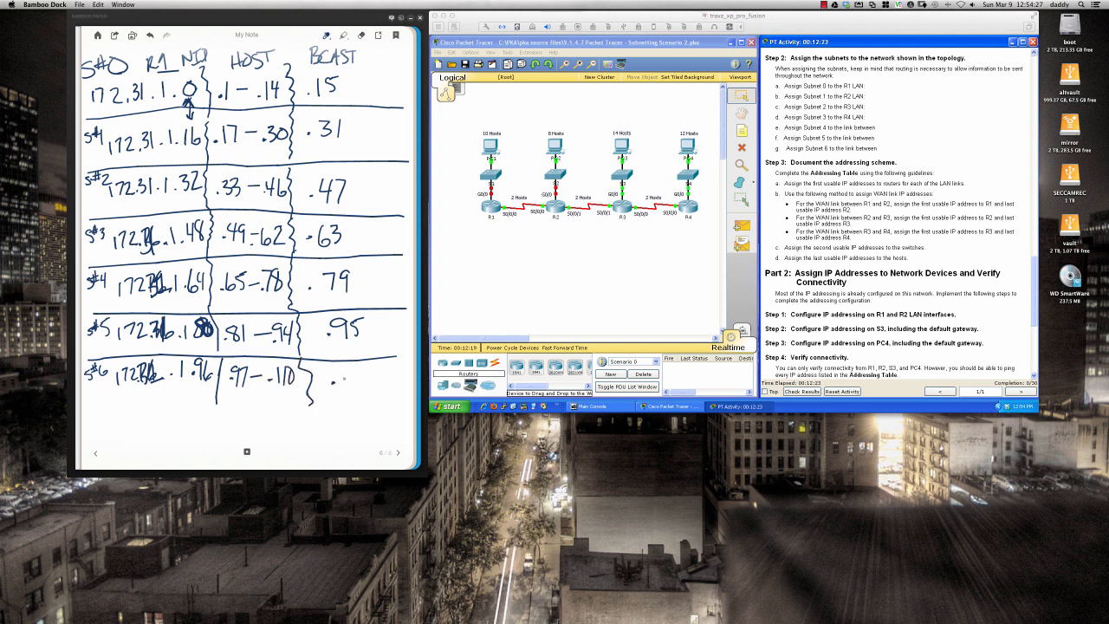
pyautogui.moveTo(345, 368); pyautogui.dragTo(353, 388)
pyautogui.moveTo(363, 362); pyautogui.dragTo(362, 389)
# Step: Write the side sum 95 plus 16 equals 111 below the table and retrace the corrected octet in subnets 3 and 4
pyautogui.moveTo(127, 416); pyautogui.dragTo(130, 428)
pyautogui.moveTo(132, 413); pyautogui.dragTo(140, 439)
pyautogui.moveTo(135, 447); pyautogui.dragTo(160, 438)
pyautogui.moveTo(154, 230); pyautogui.dragTo(153, 252)
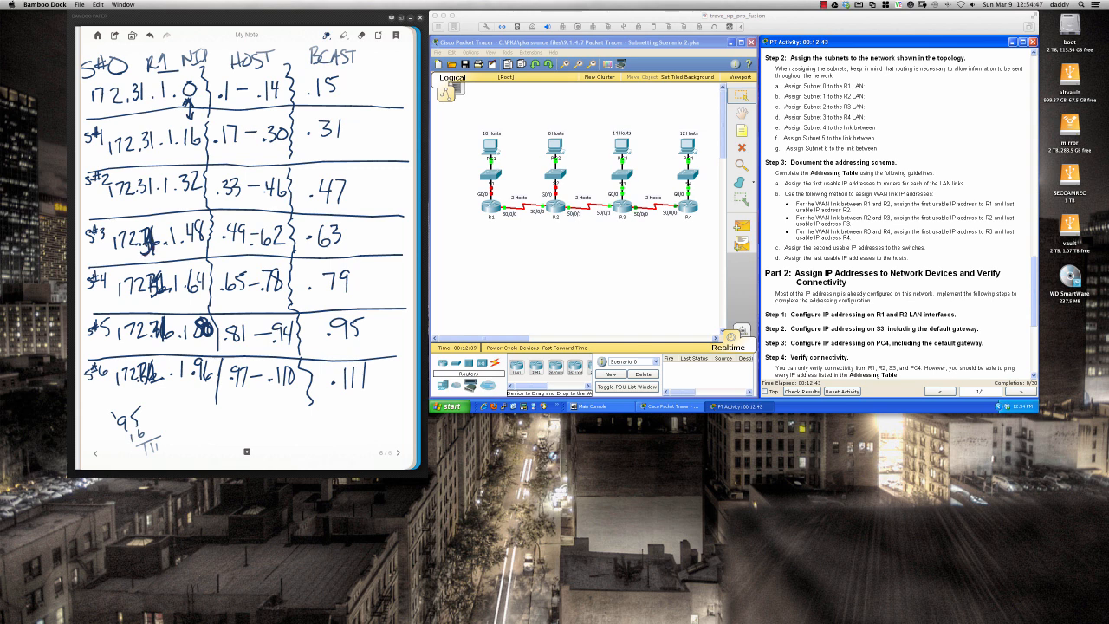
pyautogui.moveTo(145, 274)
pyautogui.mouseDown()
pyautogui.moveTo(150, 297)
pyautogui.moveTo(158, 279)
pyautogui.moveTo(171, 293)
pyautogui.mouseUp()
# Step: Review the activity's Step 3 addressing guidelines, the Part 2 configuration steps and the scoring rubric
pyautogui.click(831, 247)
pyautogui.scroll(-1, 831, 247)
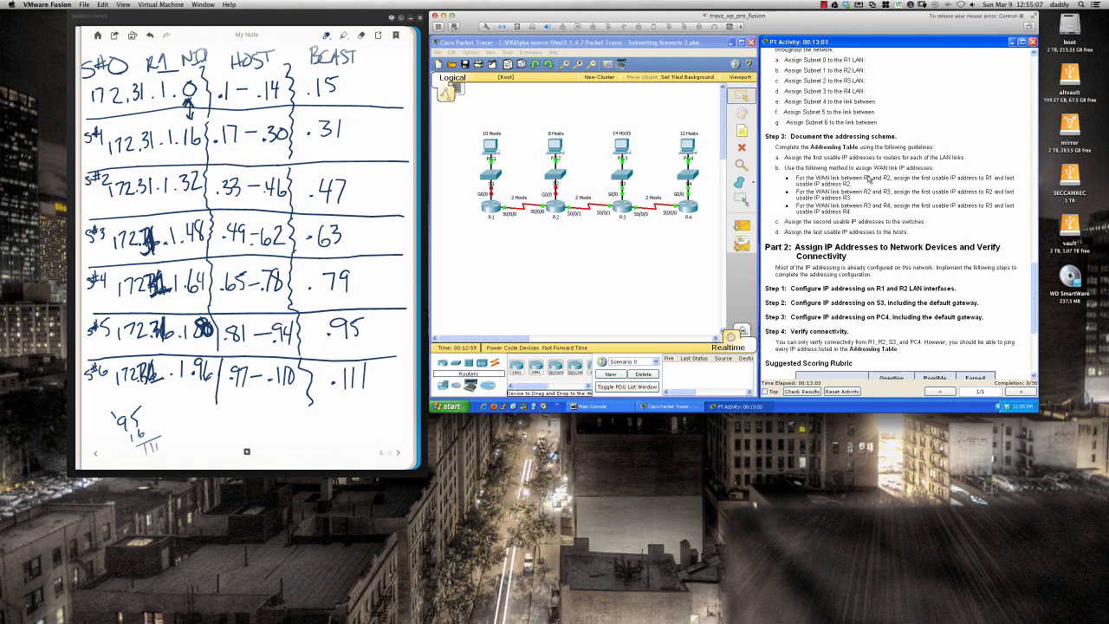
pyautogui.scroll(-1, 856, 177)
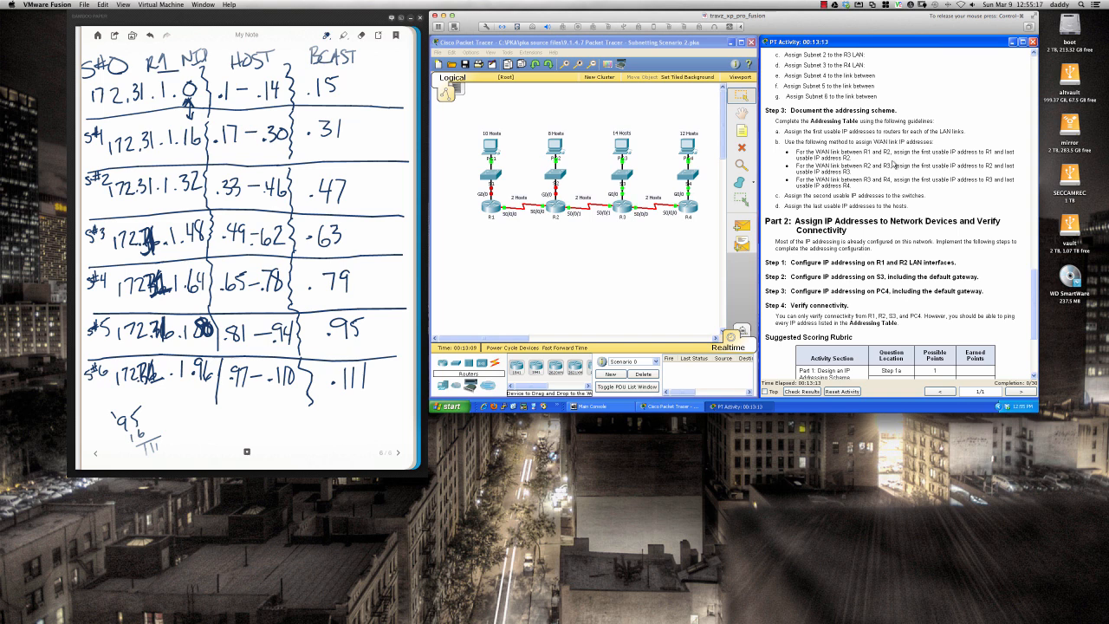
pyautogui.scroll(-1, 887, 173)
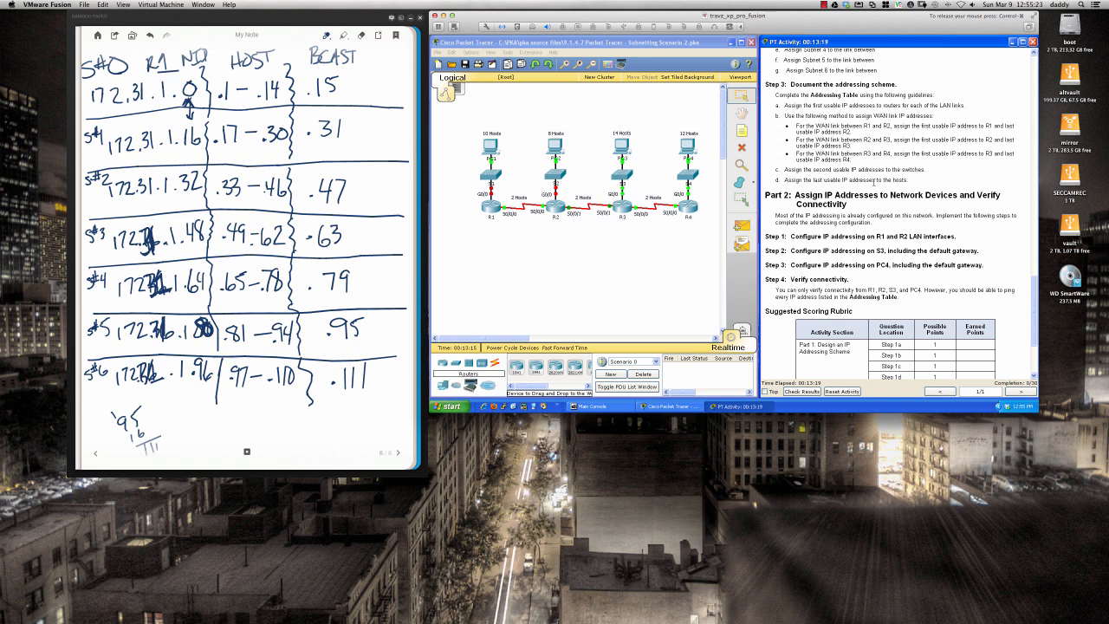
pyautogui.moveTo(910, 181); pyautogui.dragTo(777, 178)
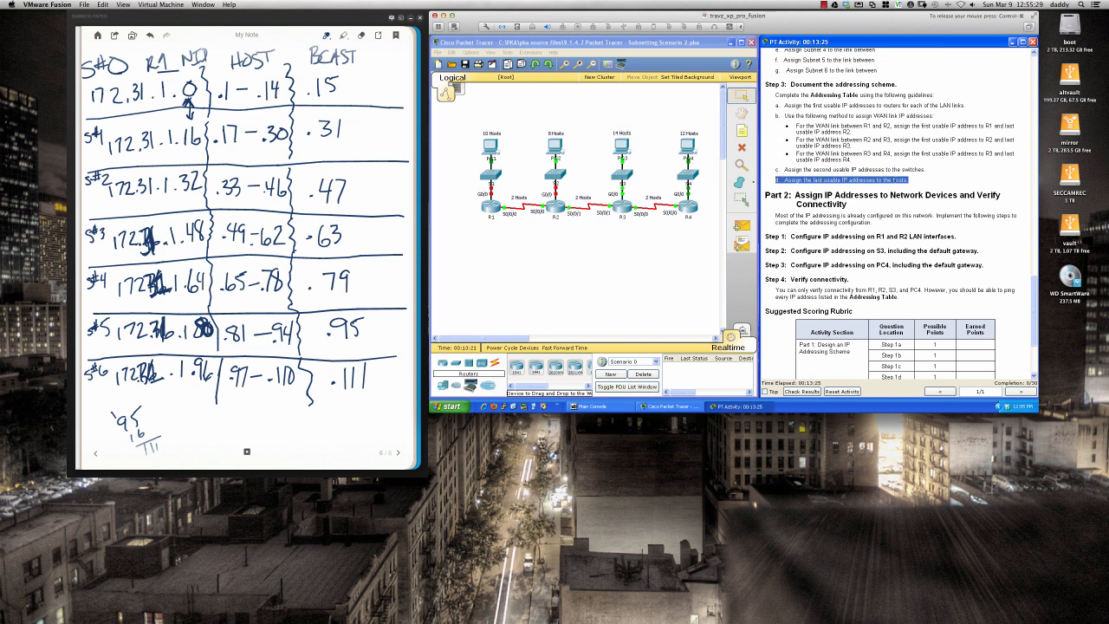
pyautogui.click(901, 181)
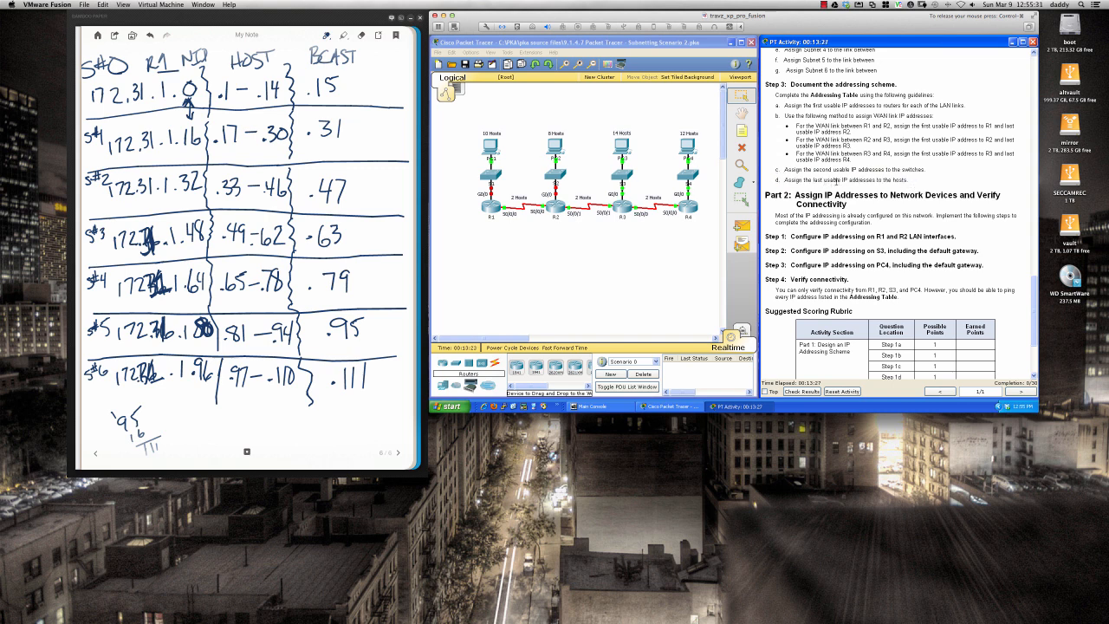
pyautogui.scroll(-3, 837, 181)
pyautogui.scroll(-1, 837, 187)
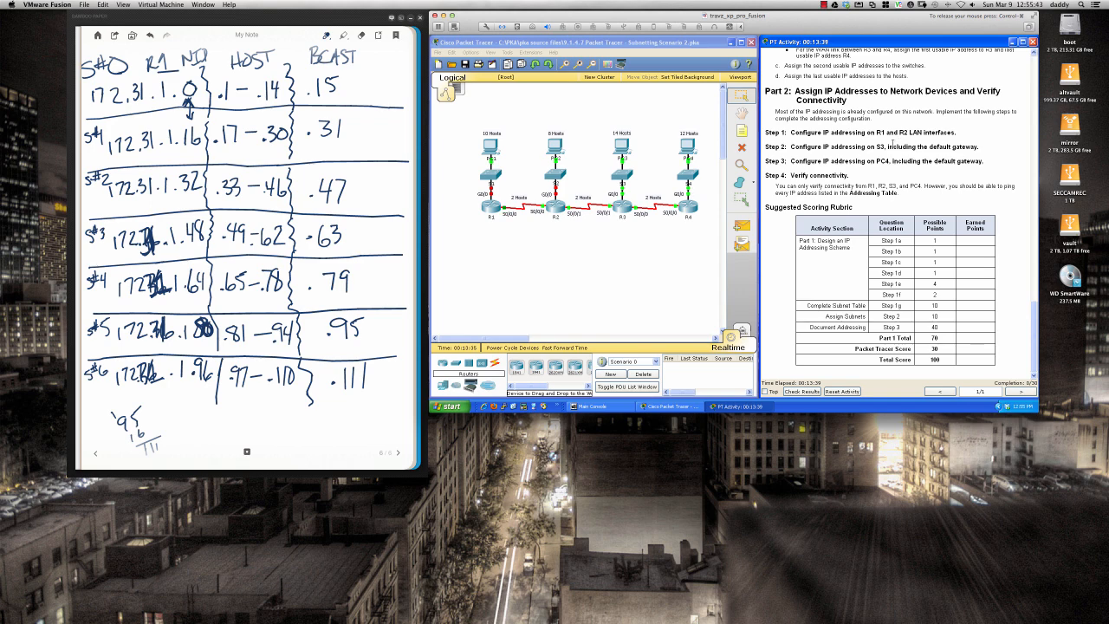
pyautogui.scroll(3, 877, 176)
pyautogui.scroll(1, 876, 179)
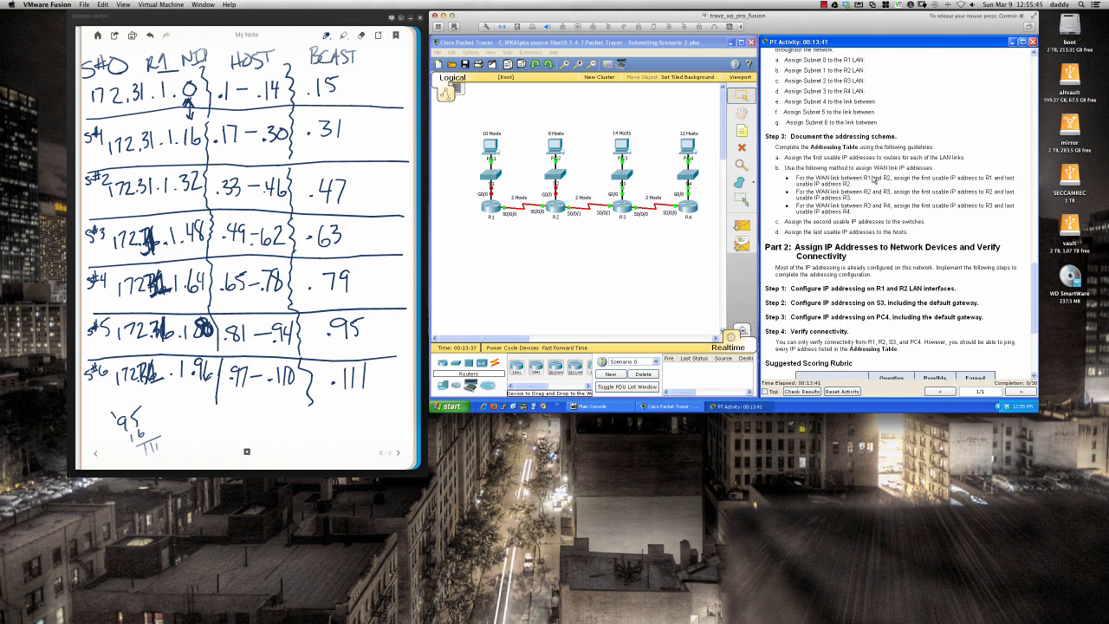
pyautogui.scroll(1, 875, 179)
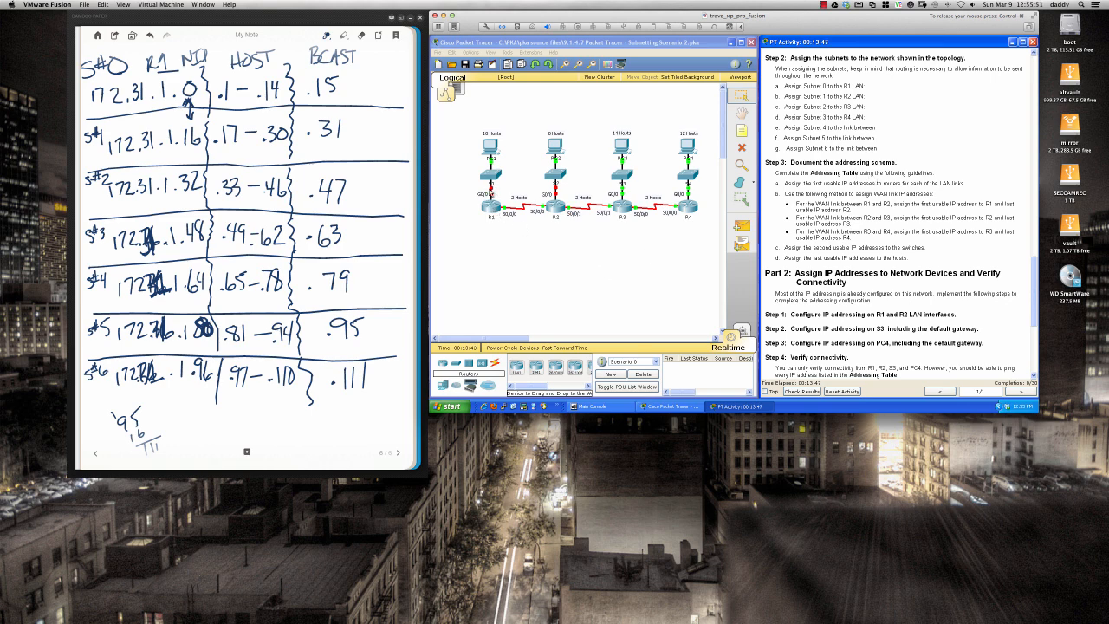
# Step: Open router R1 beside the instructions and bring up its command line prompt
pyautogui.click(490, 208)
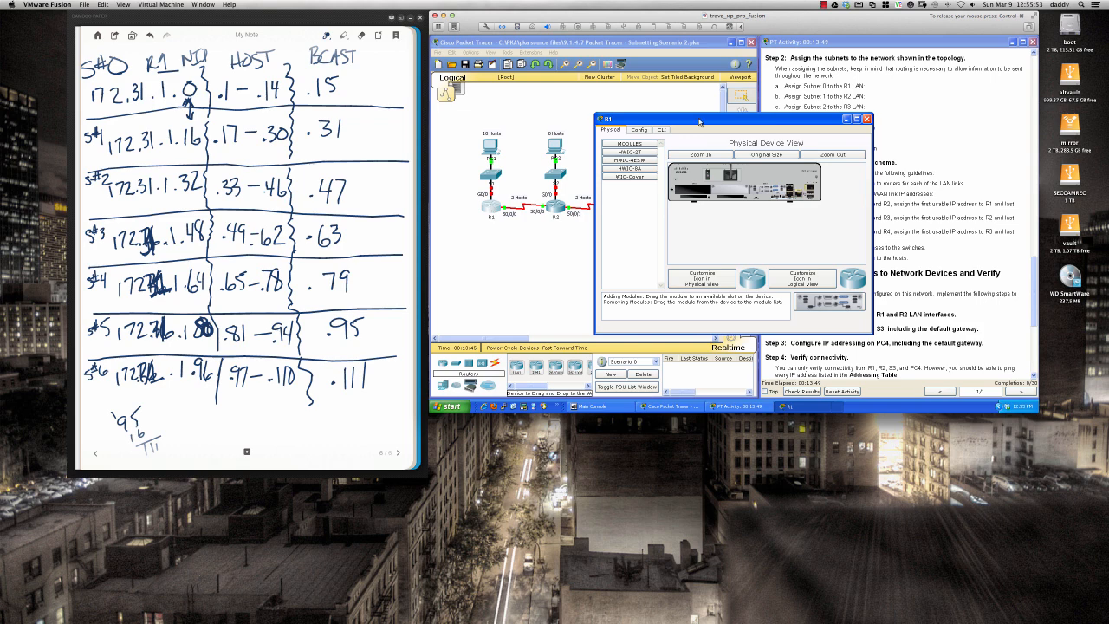
pyautogui.moveTo(700, 123); pyautogui.dragTo(579, 167)
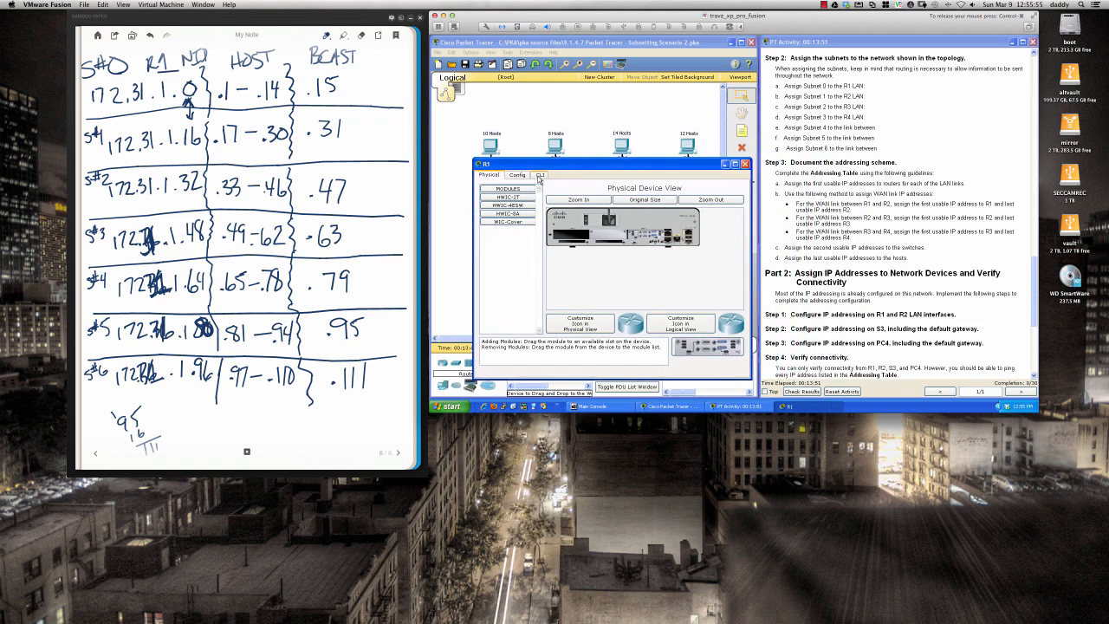
pyautogui.click(539, 175)
pyautogui.press('Return')
pyautogui.press('Return')
pyautogui.press('Return')
pyautogui.press('Return')
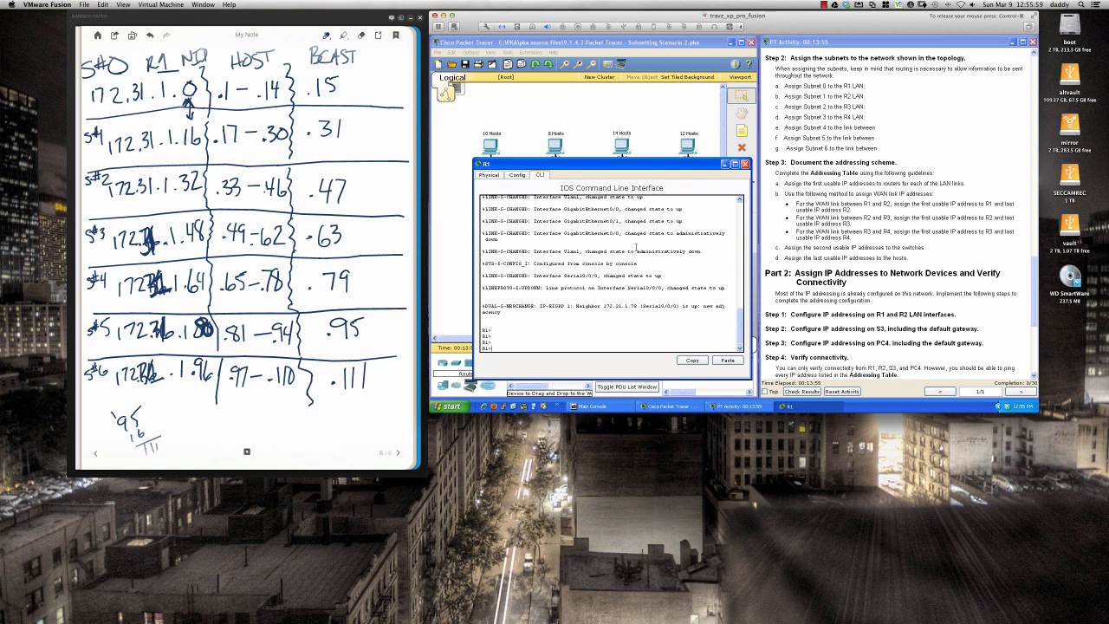
# Step: Enter privileged EXEC mode on R1 with the command en
pyautogui.write('en')
pyautogui.press('Return')
pyautogui.press('Return')
pyautogui.press('Return')
pyautogui.press('Return')
pyautogui.press('Return')
pyautogui.press('Return')
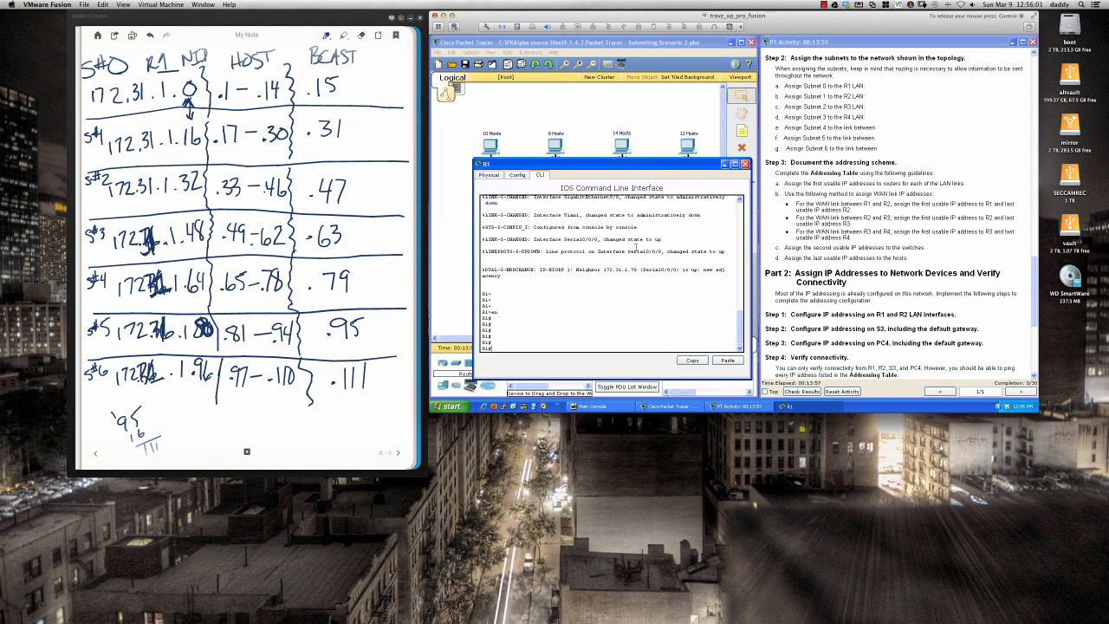
# Step: Enter global configuration mode on R1 and select interface GigabitEthernet 0/0 for configuration
pyautogui.write('conf t')
pyautogui.press('Return')
pyautogui.press('Return')
pyautogui.press('Return')
pyautogui.press('Return')
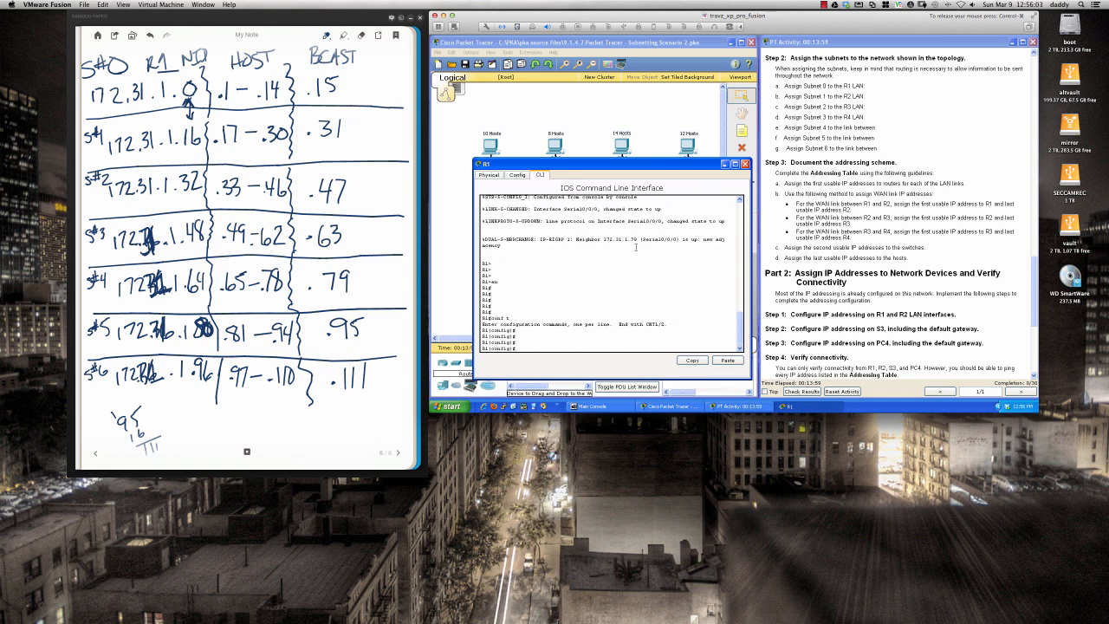
pyautogui.write('int')
pyautogui.moveTo(673, 165); pyautogui.dragTo(646, 169)
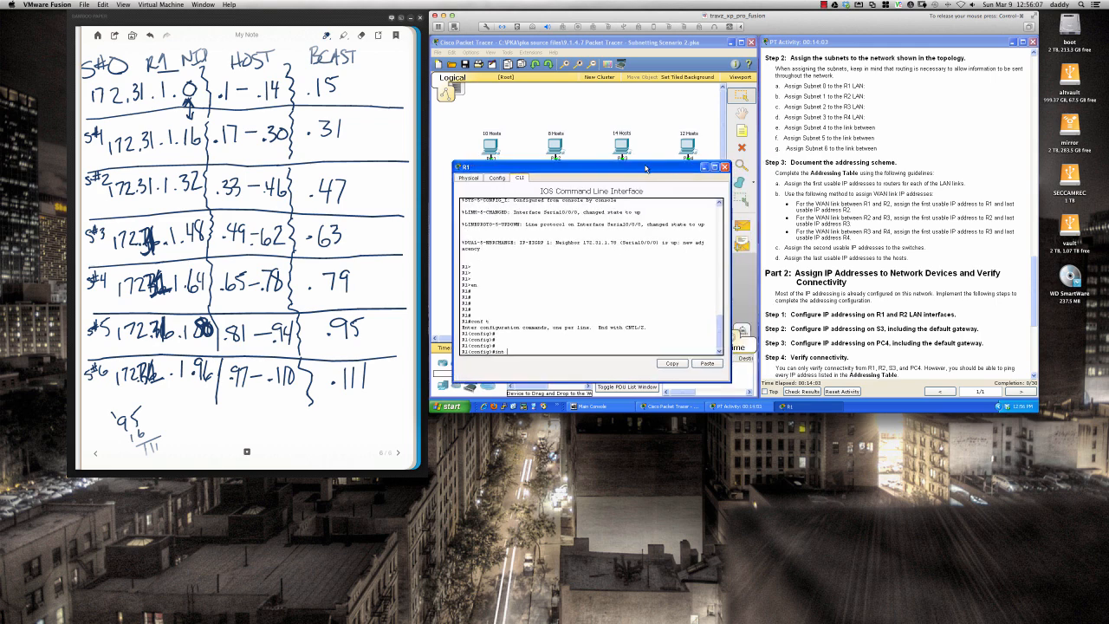
pyautogui.write('gi')
pyautogui.press('Tab')
pyautogui.write('0')
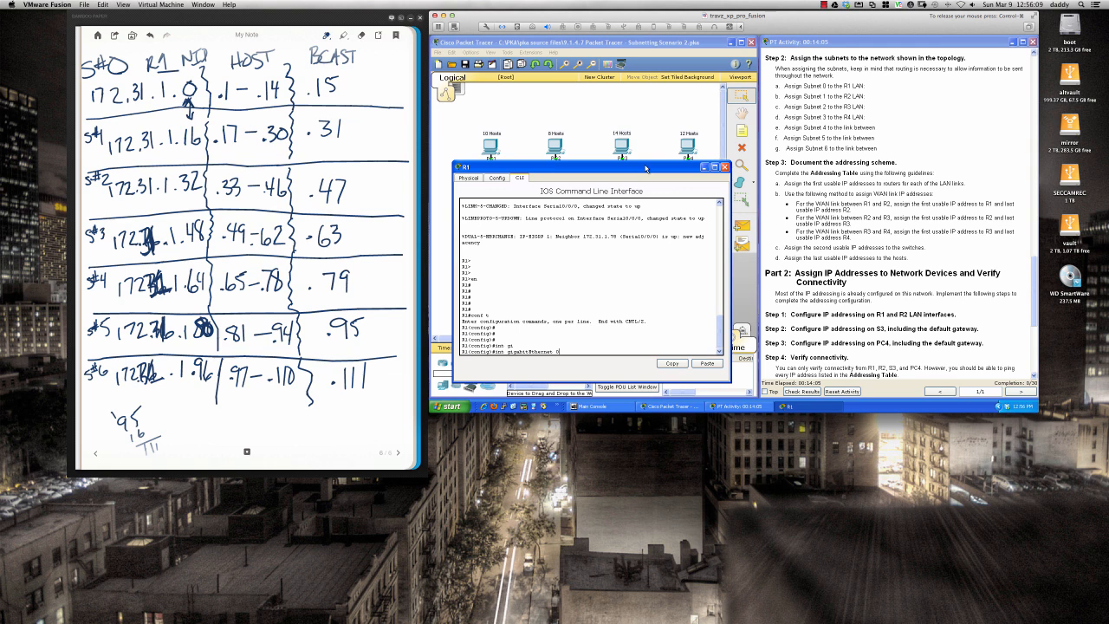
pyautogui.write('/0')
pyautogui.press('Return')
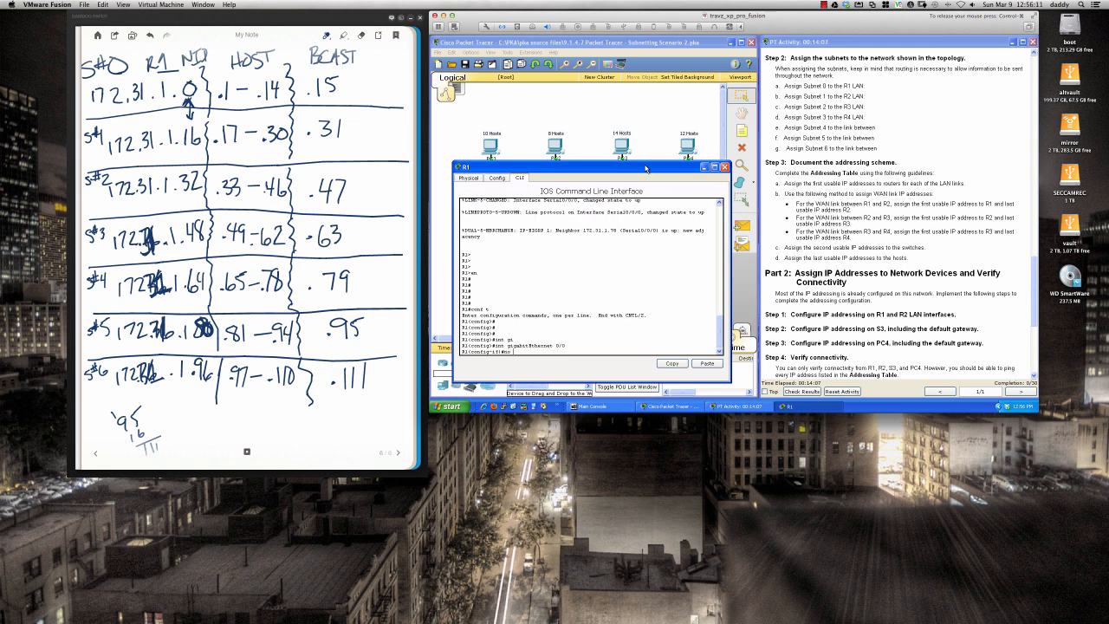
# Step: Enable R1's GigabitEthernet 0/0 interface with no shut
pyautogui.write('no shut')
pyautogui.press('Return')
pyautogui.press('Return')
pyautogui.press('Return')
pyautogui.press('Return')
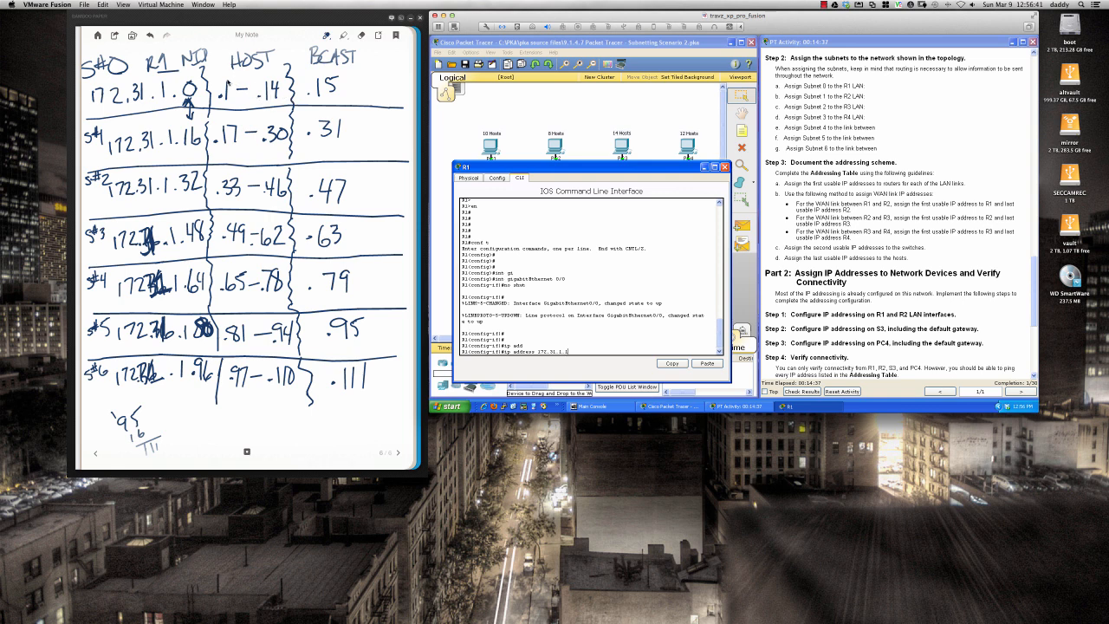
# Step: Circle subnet 0's host range .1–.14 in the notes and assign 172.31.1.1 255.255.255.240 to R1's GigabitEthernet 0/0
pyautogui.click(229, 79)
pyautogui.moveTo(224, 78)
pyautogui.mouseDown()
pyautogui.moveTo(216, 89)
pyautogui.moveTo(257, 107)
pyautogui.moveTo(286, 97)
pyautogui.moveTo(273, 73)
pyautogui.moveTo(225, 76)
pyautogui.mouseUp()
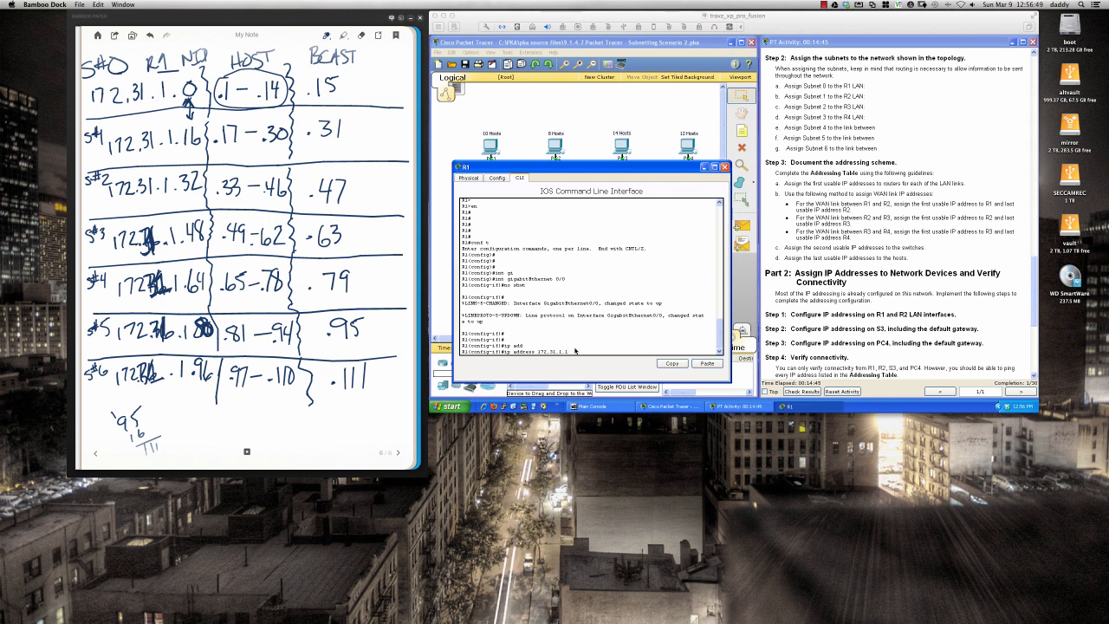
pyautogui.click(588, 338)
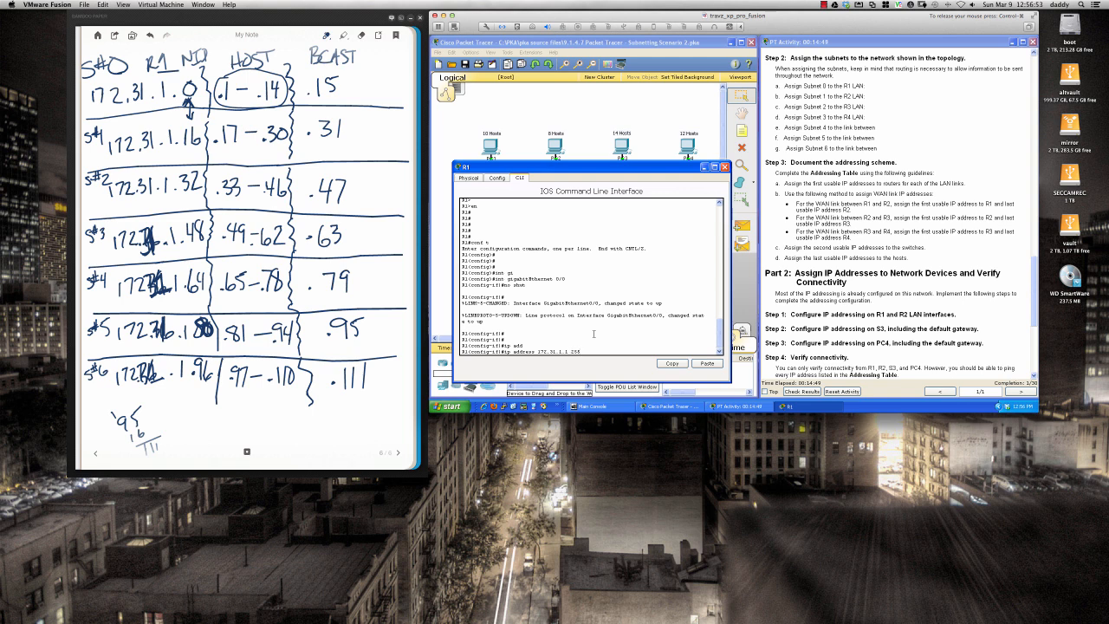
pyautogui.write('.255.255.240')
pyautogui.click(331, 427)
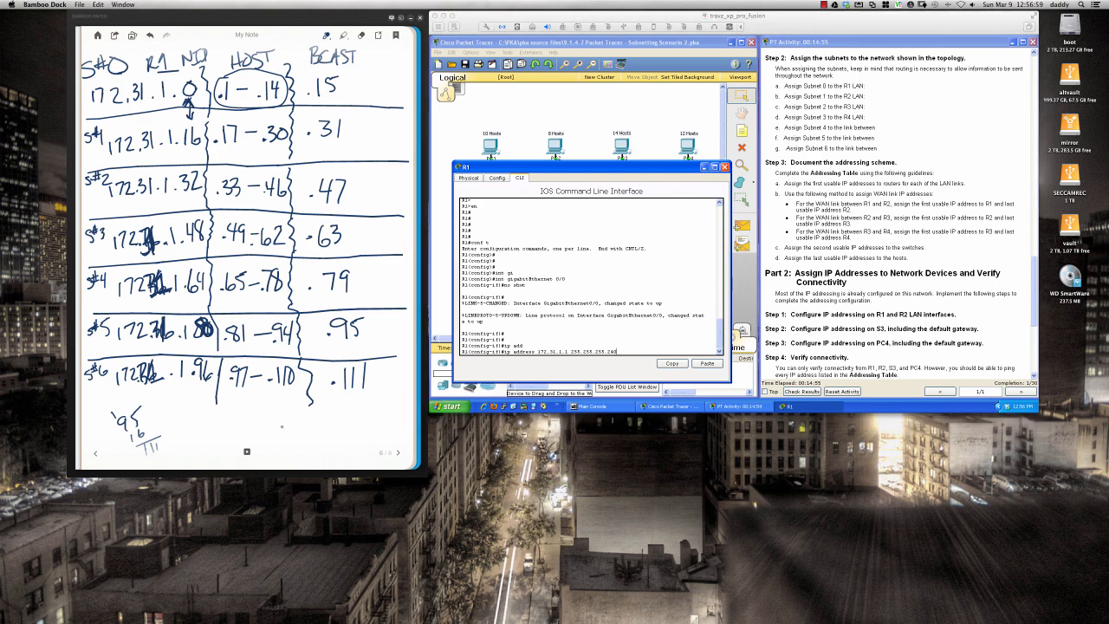
pyautogui.click(96, 455)
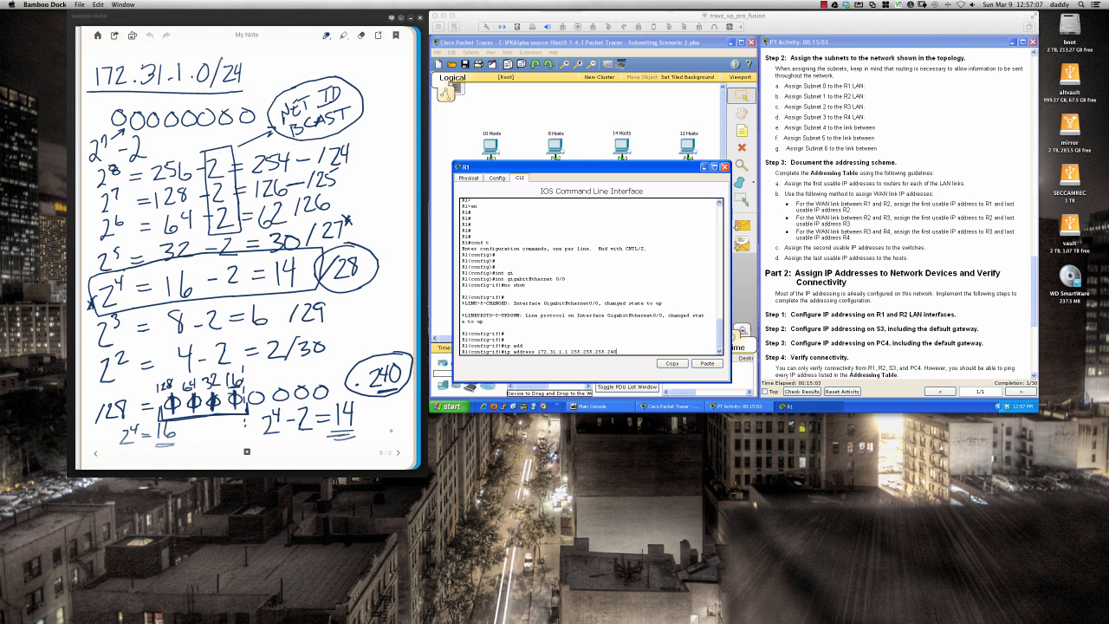
pyautogui.click(399, 453)
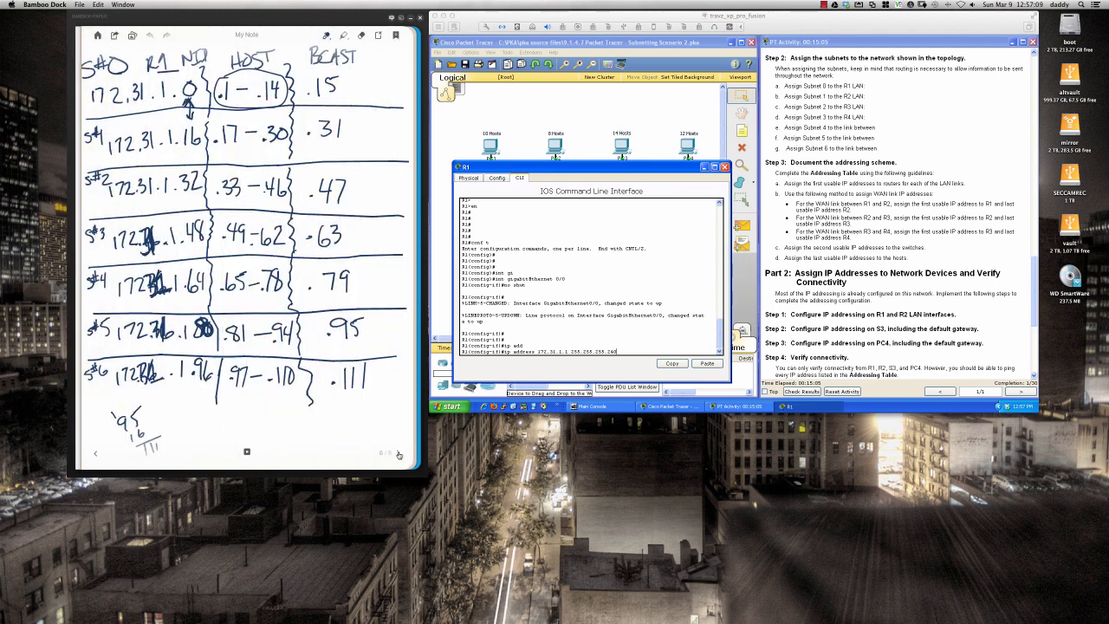
pyautogui.click(632, 349)
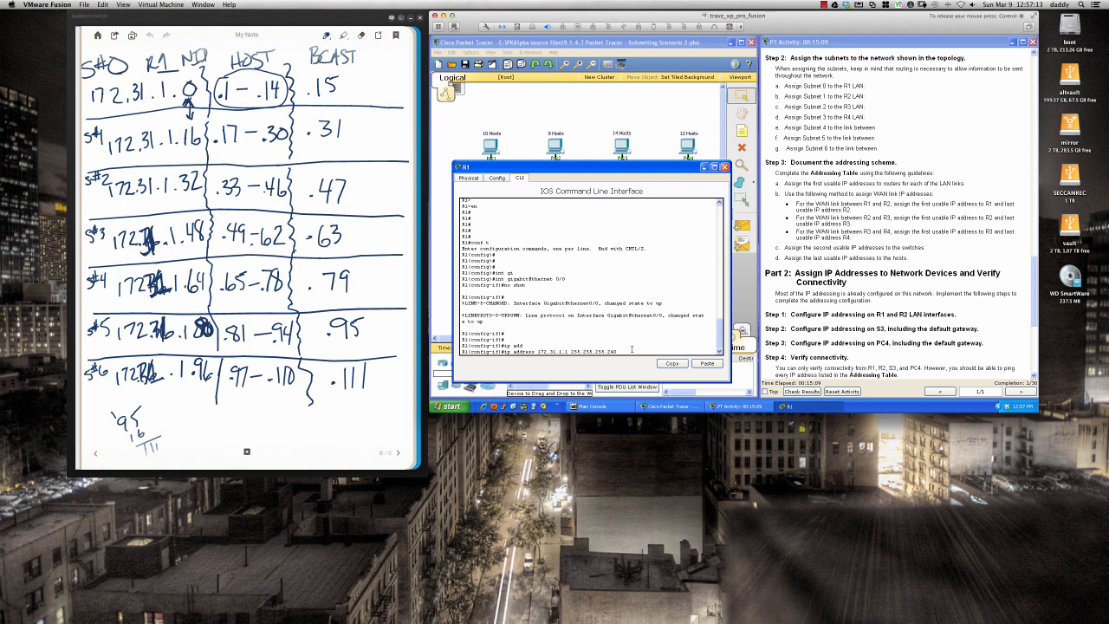
pyautogui.press('Return')
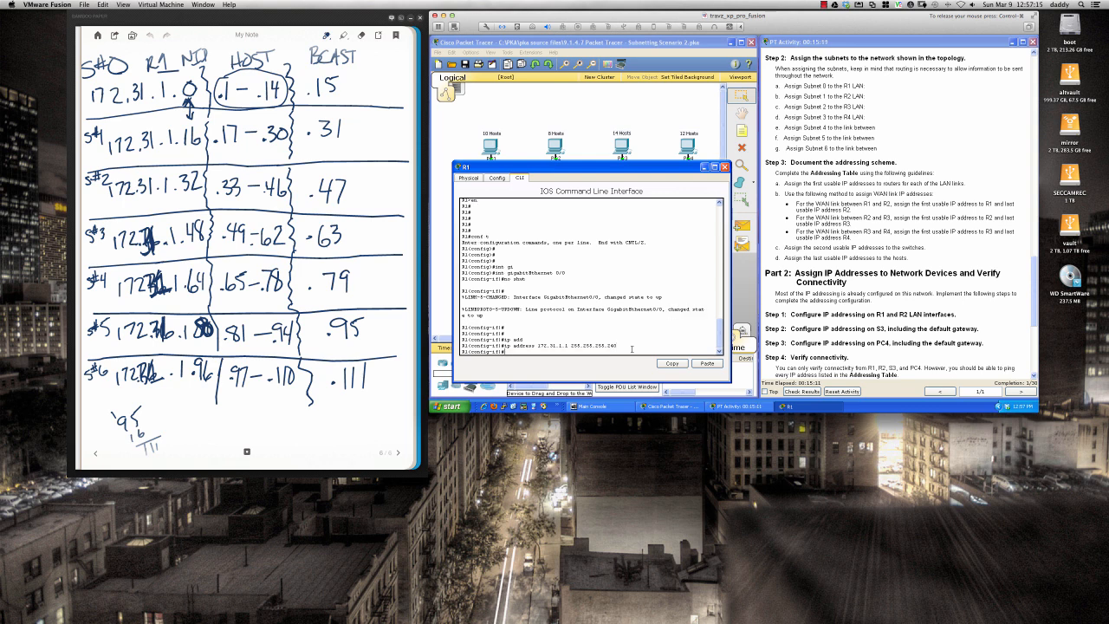
# Step: Give R1's GigabitEthernet 0/0 interface the description LAN Interface
pyautogui.write('desc')
pyautogui.press('Tab')
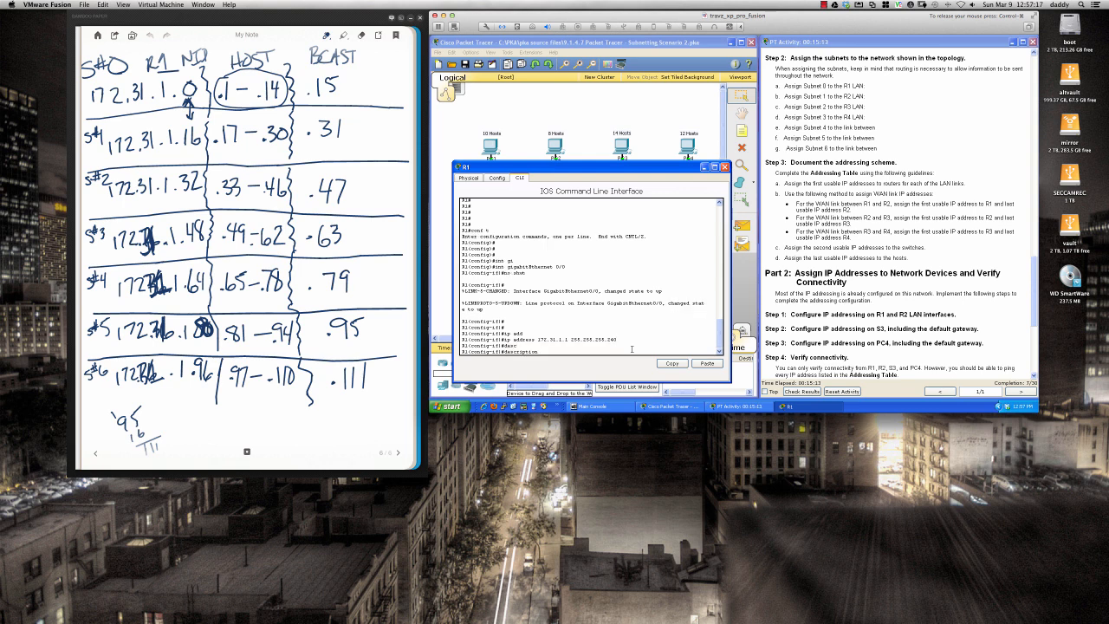
pyautogui.write('LAN Int')
pyautogui.press('BackSpace')
pyautogui.press('BackSpace')
pyautogui.write('rface')
pyautogui.press('Return')
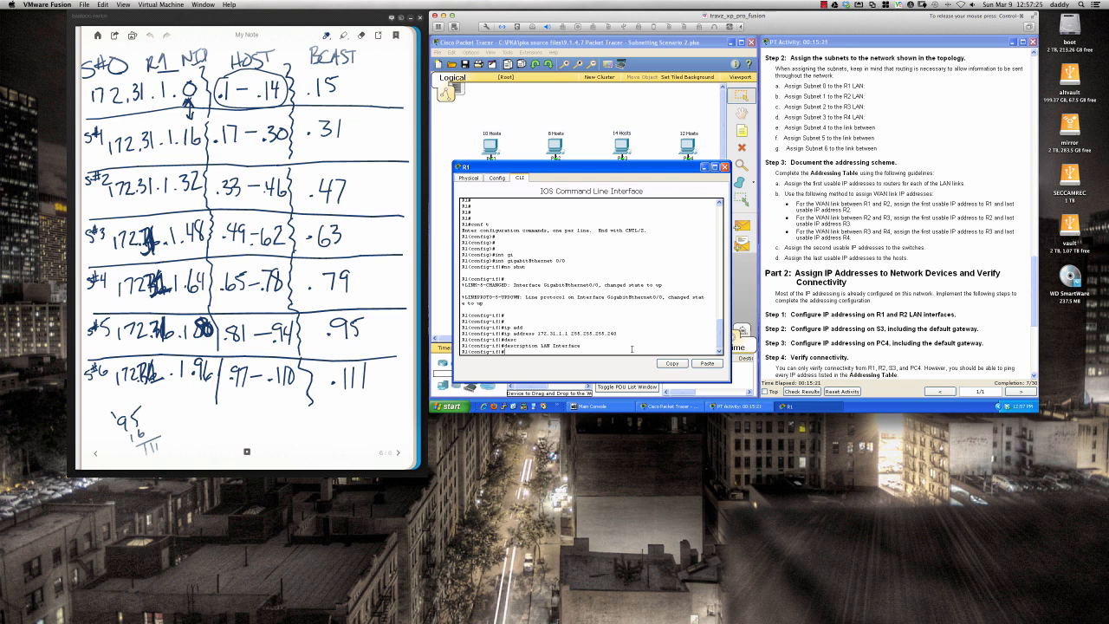
# Step: End configuration mode on R1 and save the running configuration with the write memory command
pyautogui.write('end')
pyautogui.press('Return')
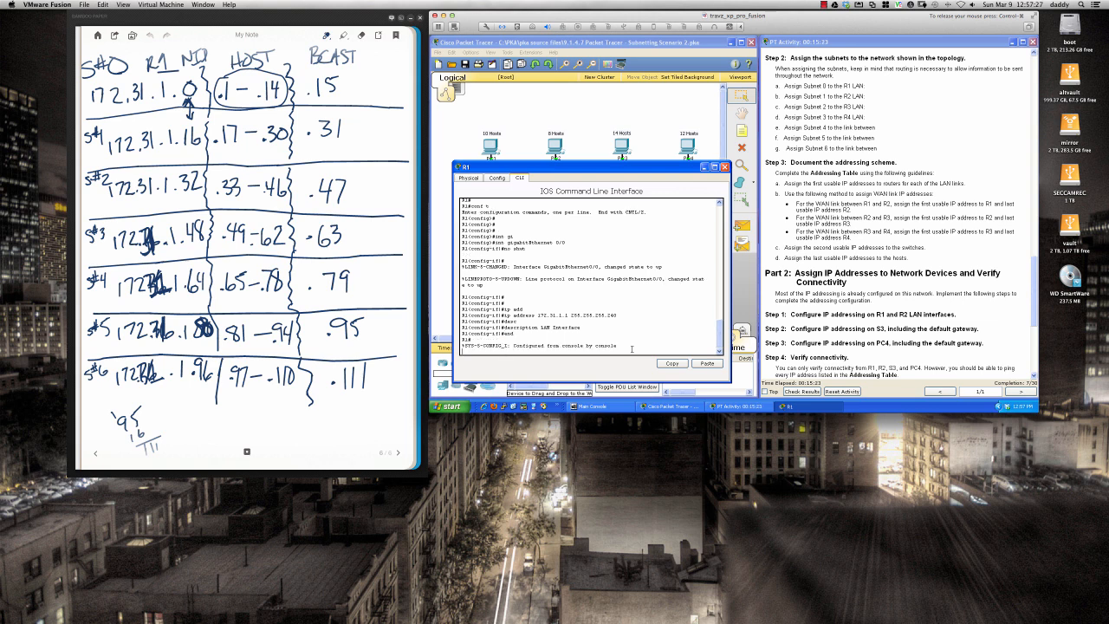
pyautogui.press('Return')
pyautogui.press('Return')
pyautogui.press('Return')
pyautogui.press('Return')
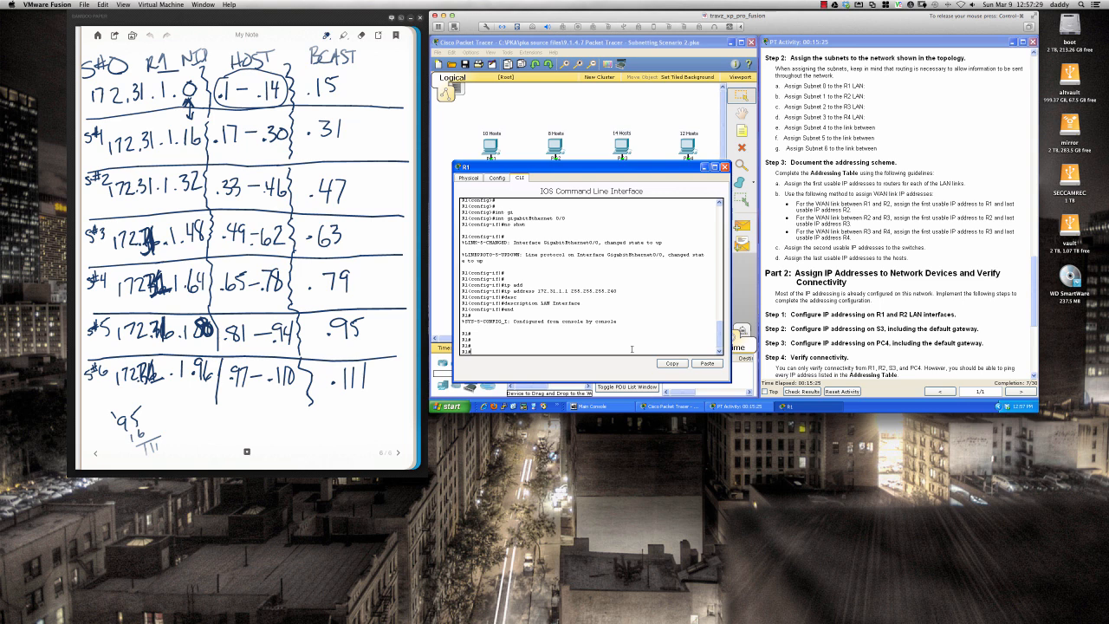
pyautogui.press('Return')
pyautogui.press('Return')
pyautogui.press('Return')
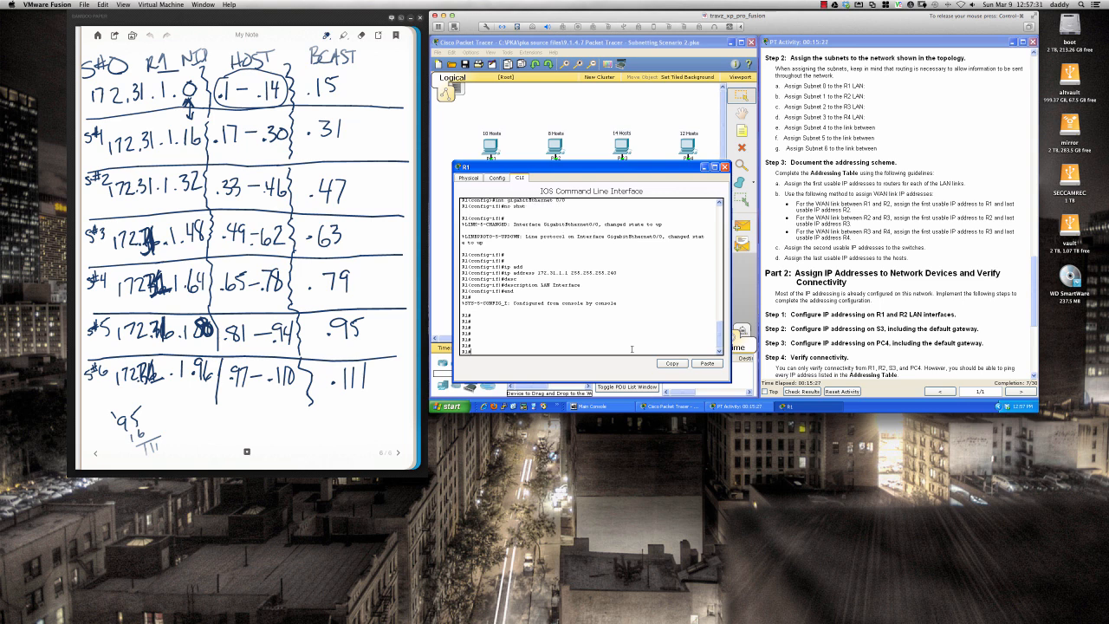
pyautogui.write('wri mem')
pyautogui.press('Return')
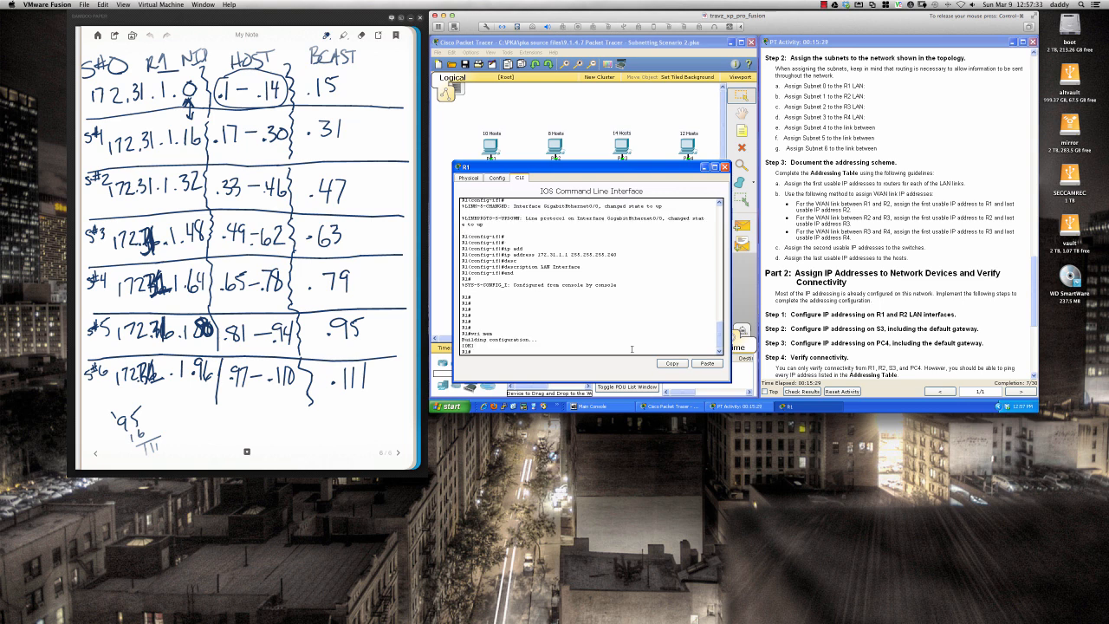
pyautogui.press('Return')
pyautogui.press('Return')
pyautogui.press('Return')
pyautogui.press('Return')
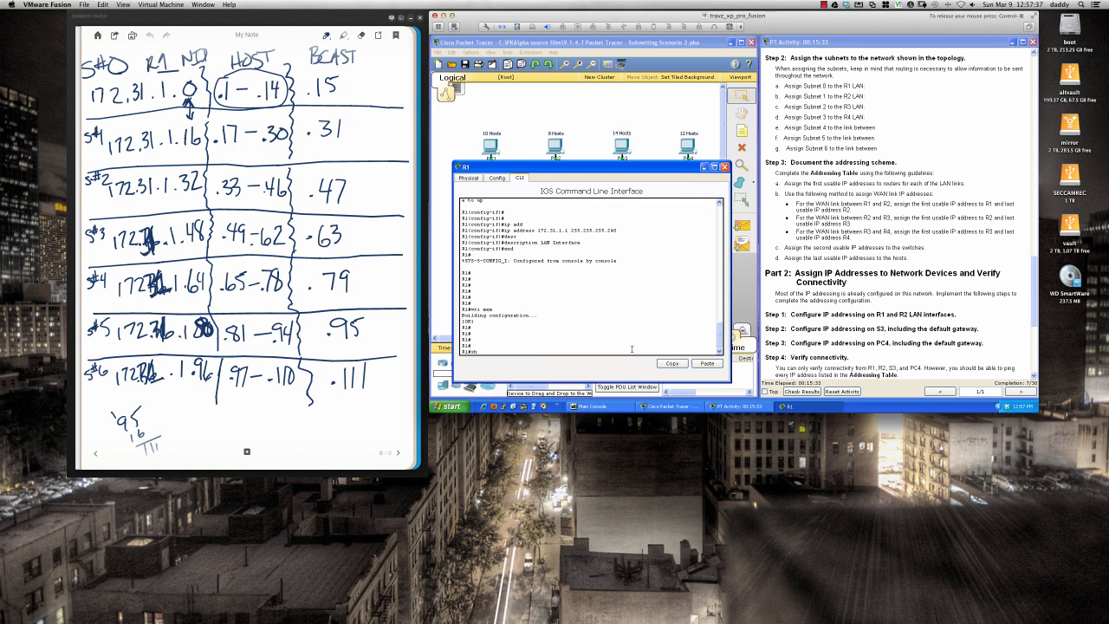
# Step: Check R1's interface addresses and status with sh ip interface brief, then close the router's window
pyautogui.write('sh ip inter')
pyautogui.press('Tab')
pyautogui.write('bir')
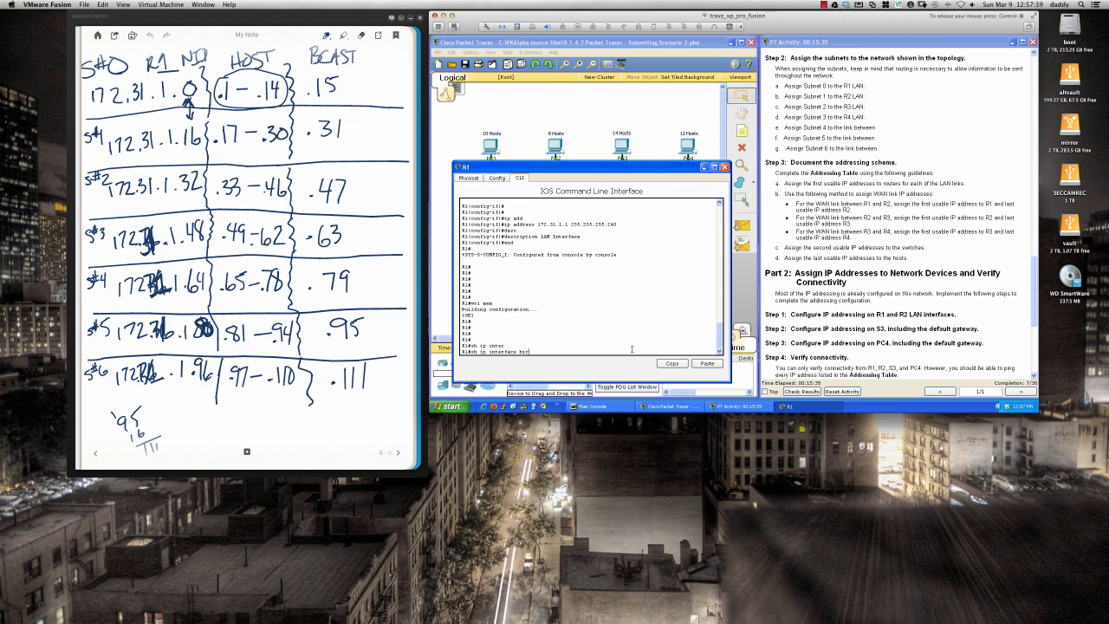
pyautogui.press('Tab')
pyautogui.press('BackSpace')
pyautogui.press('BackSpace')
pyautogui.write('ri')
pyautogui.press('Tab')
pyautogui.press('Return')
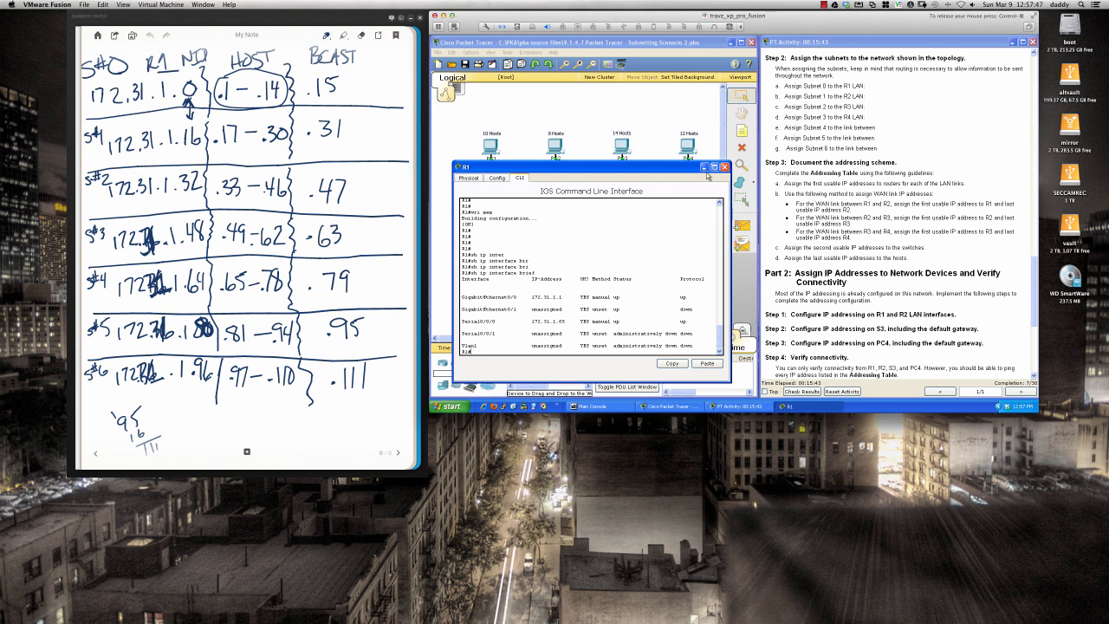
pyautogui.click(724, 166)
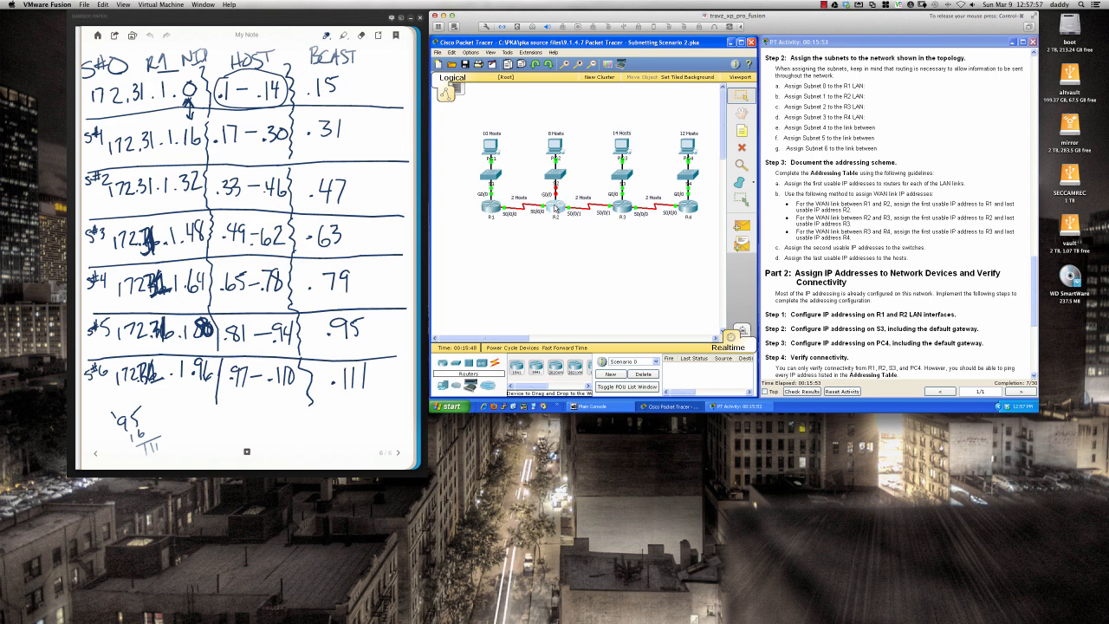
# Step: Open router R2 beside the instructions and bring up its command line prompt
pyautogui.click(555, 208)
pyautogui.moveTo(725, 123); pyautogui.dragTo(587, 161)
pyautogui.click(525, 169)
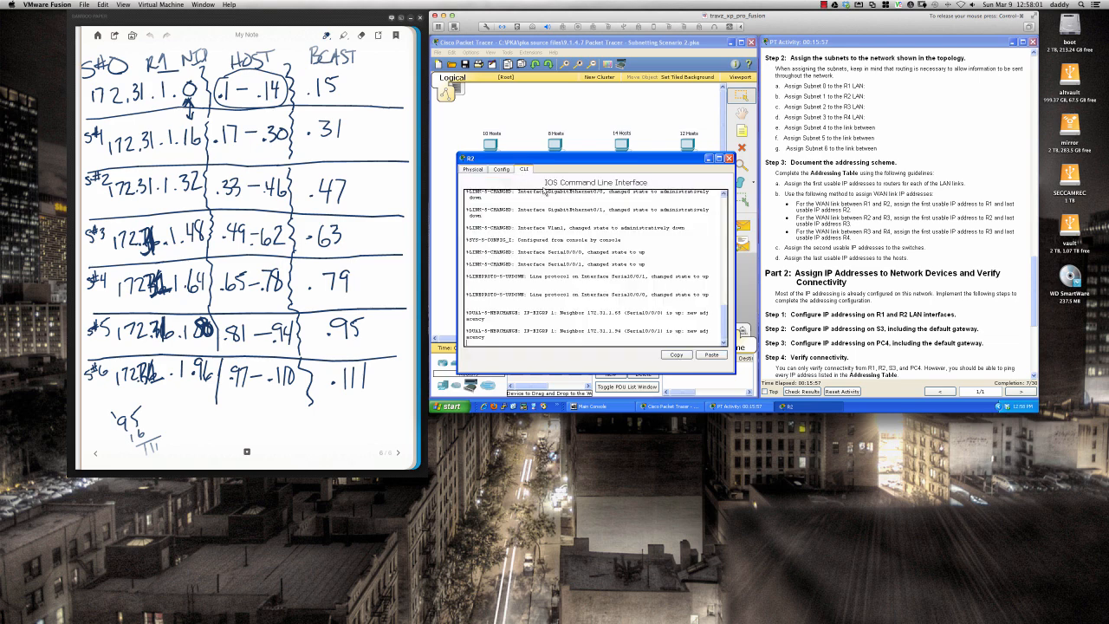
pyautogui.press('Return')
pyautogui.press('Return')
pyautogui.press('Return')
pyautogui.press('Return')
pyautogui.press('Return')
pyautogui.press('Return')
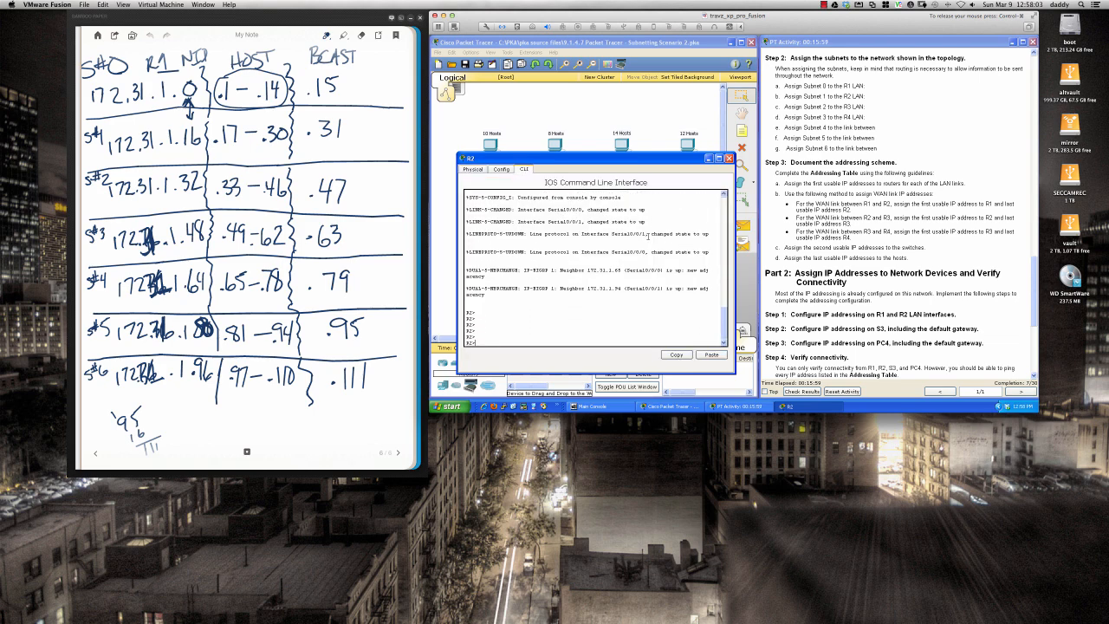
# Step: Enter privileged EXEC mode and global configuration mode on R2
pyautogui.write('en')
pyautogui.press('Return')
pyautogui.press('Return')
pyautogui.press('Return')
pyautogui.press('Return')
pyautogui.press('Return')
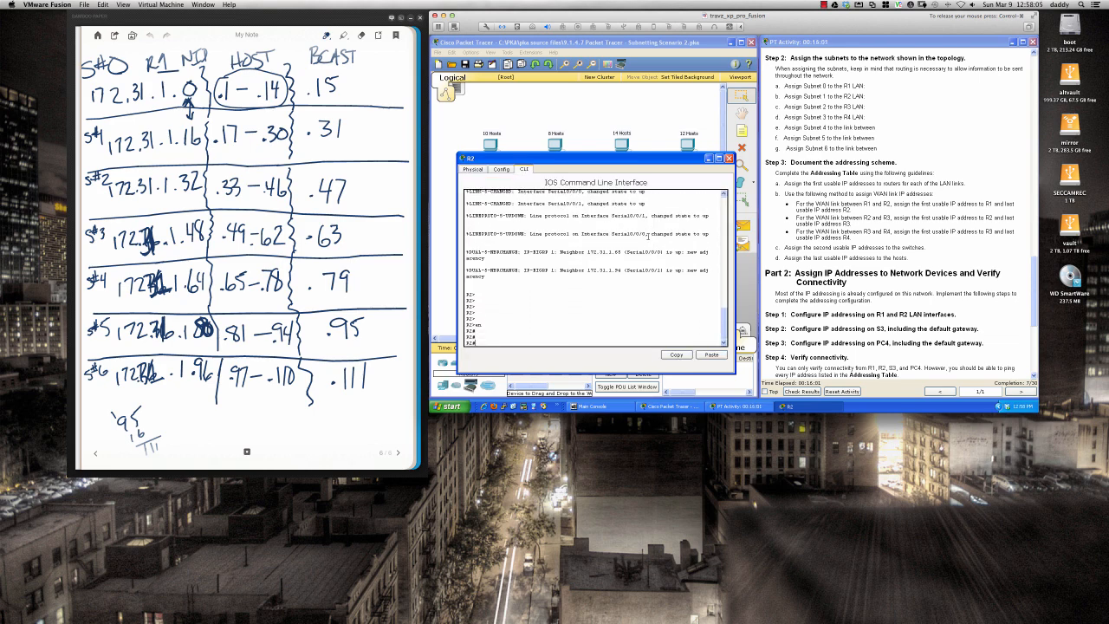
pyautogui.write('conf t')
pyautogui.press('Return')
pyautogui.press('Return')
pyautogui.press('Return')
pyautogui.press('Return')
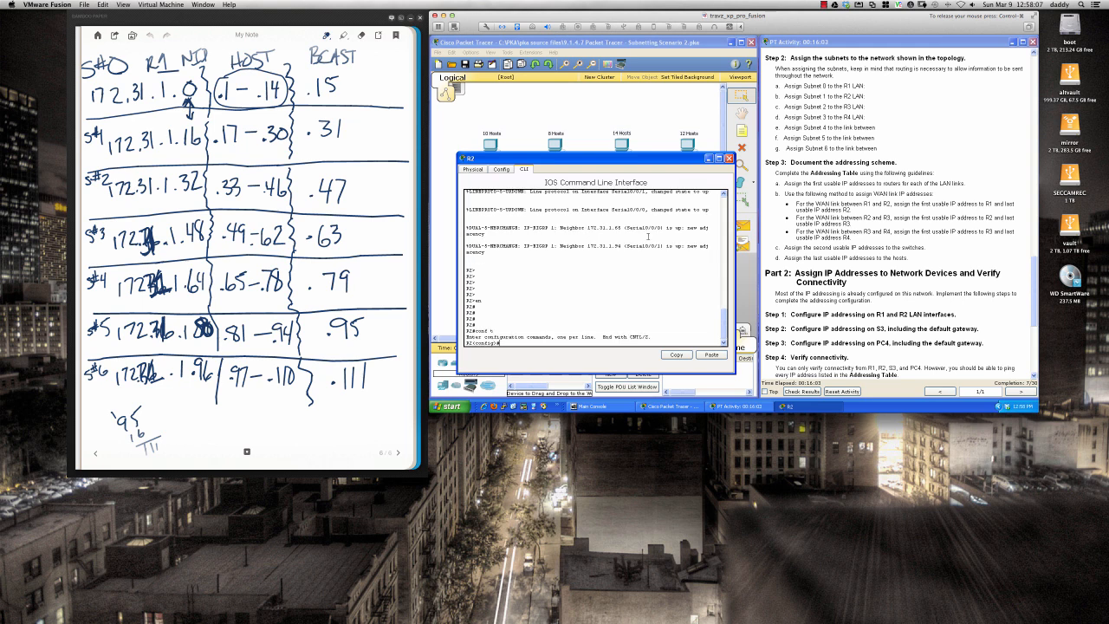
# Step: Select interface GigabitEthernet 0/0 on R2 and enable it with no shut
pyautogui.write('int gi')
pyautogui.press('Tab')
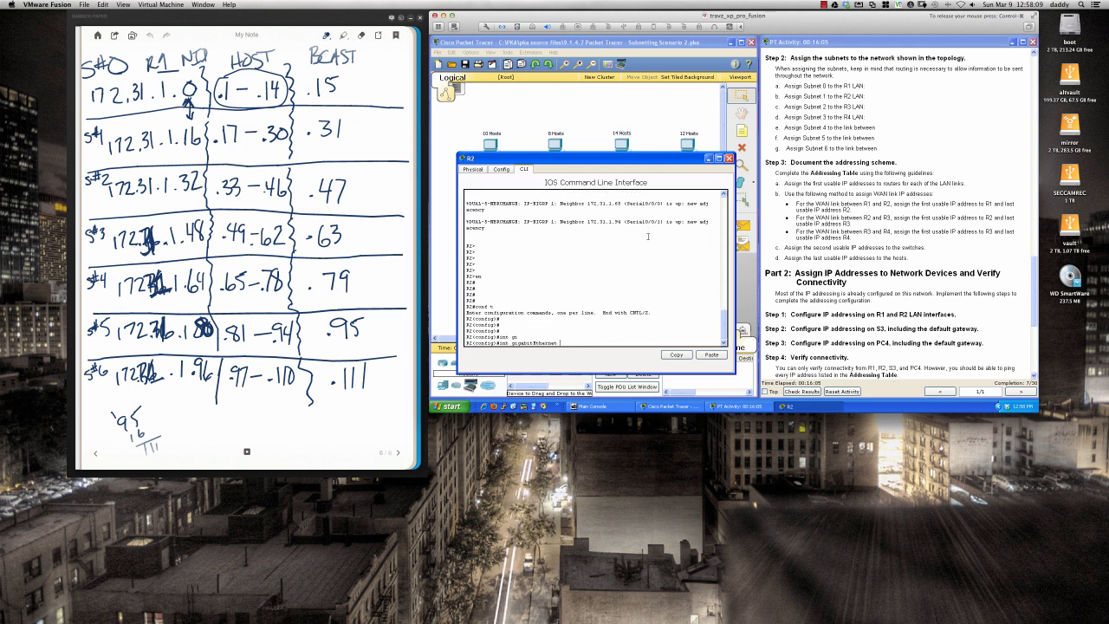
pyautogui.write('0/0')
pyautogui.press('Return')
pyautogui.press('Return')
pyautogui.press('Return')
pyautogui.press('Return')
pyautogui.write('nfig-if)#n')
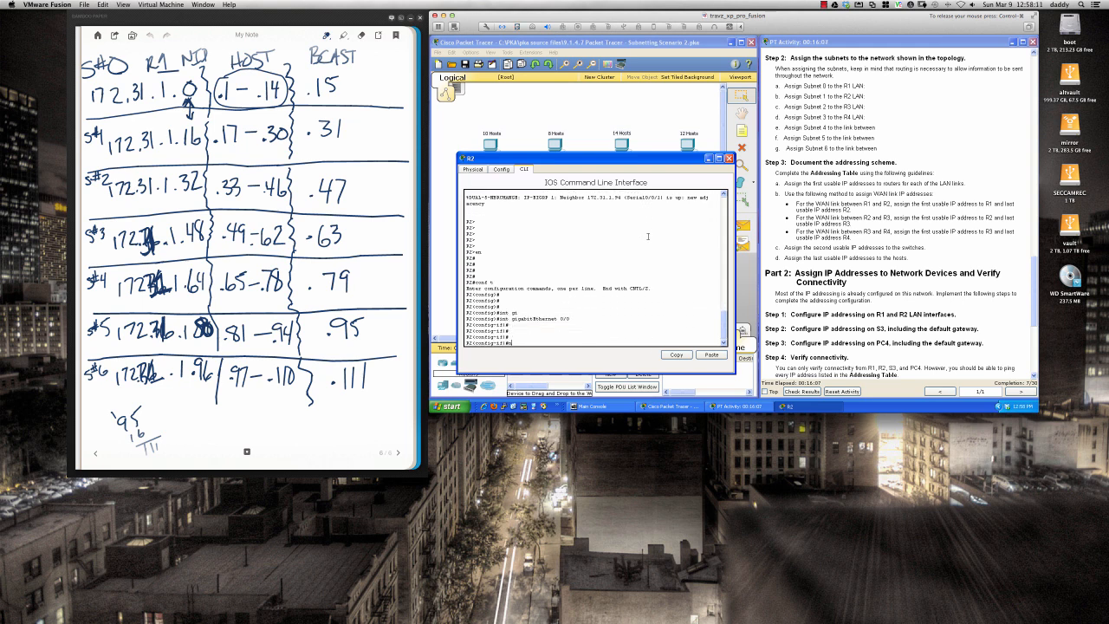
pyautogui.write('o shut')
pyautogui.press('Return')
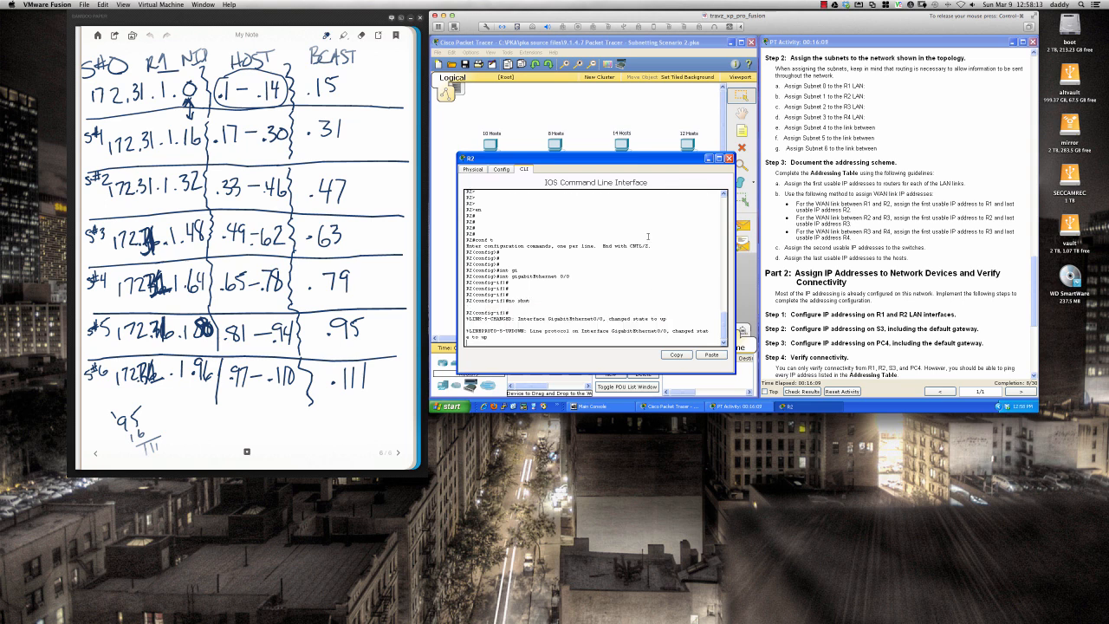
pyautogui.press('Return')
pyautogui.press('Return')
pyautogui.press('Return')
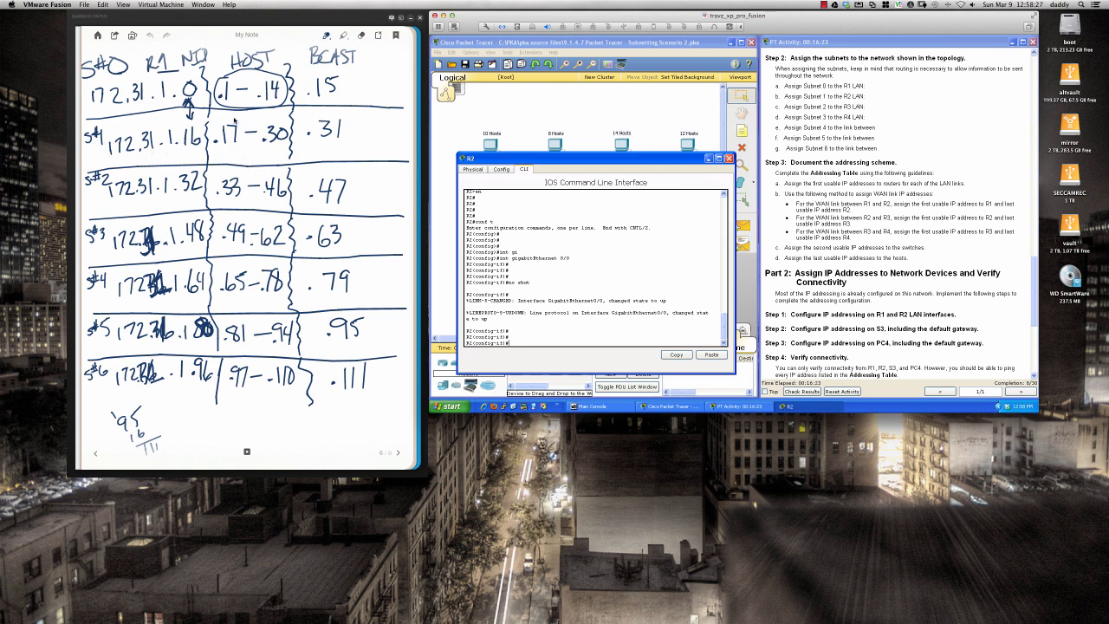
# Step: Circle subnet 1's host range .17–.30 in the notes and assign 172.31.1.17 255.255.255.240 to R2's GigabitEthernet 0/0
pyautogui.click(234, 121)
pyautogui.moveTo(229, 118)
pyautogui.mouseDown()
pyautogui.moveTo(212, 142)
pyautogui.moveTo(236, 153)
pyautogui.moveTo(286, 148)
pyautogui.moveTo(293, 129)
pyautogui.moveTo(228, 118)
pyautogui.mouseUp()
pyautogui.click(552, 344)
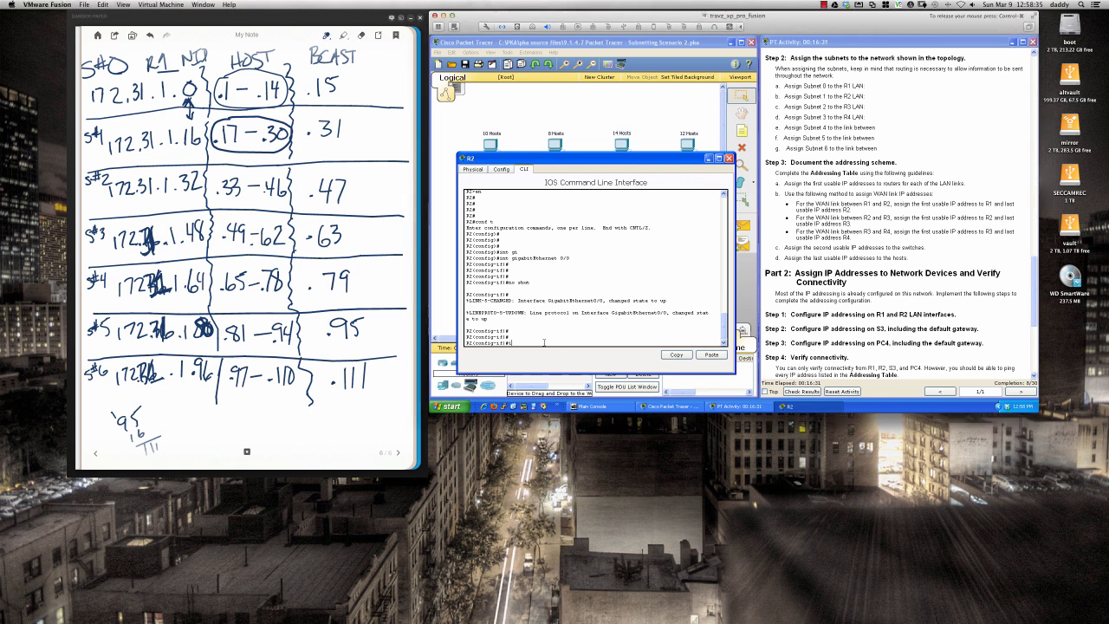
pyautogui.write('ip add')
pyautogui.press('Tab')
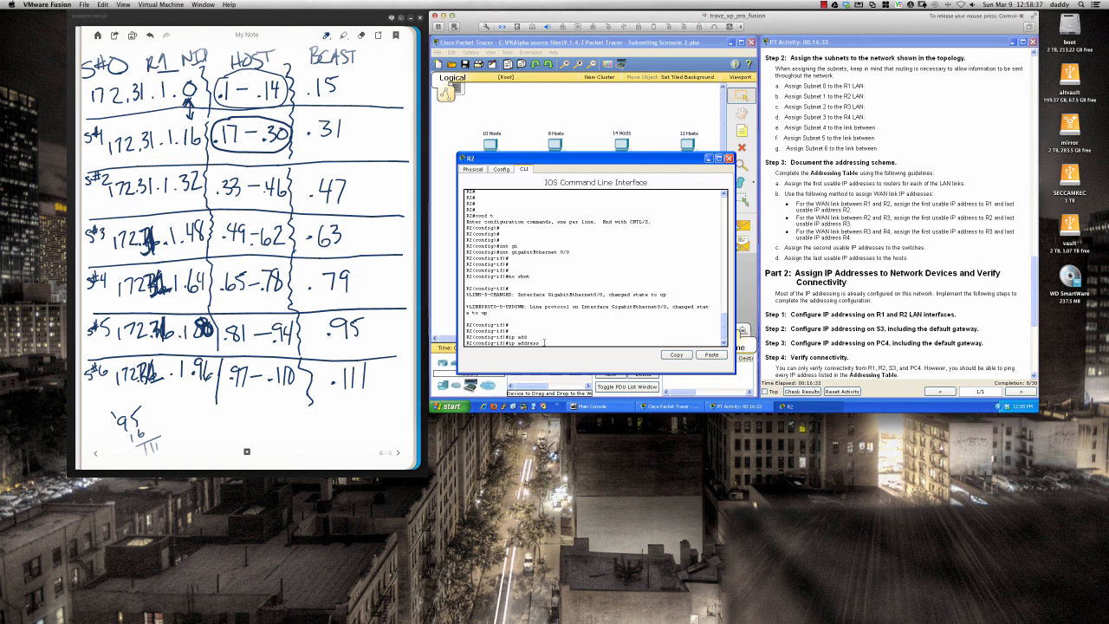
pyautogui.write('172.31.1.17')
pyautogui.write('255.255.255.240')
pyautogui.press('Return')
# Step: Give R2's GigabitEthernet 0/0 interface the description LAN Interface
pyautogui.write('des')
pyautogui.press('Tab')
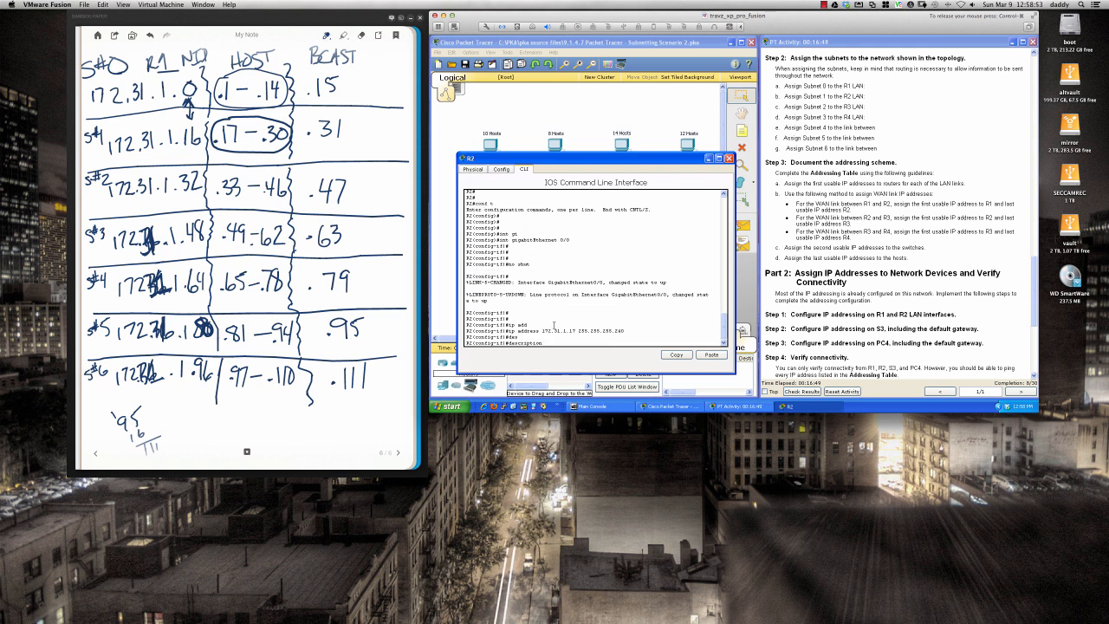
pyautogui.write('LAN Interface')
pyautogui.press('Return')
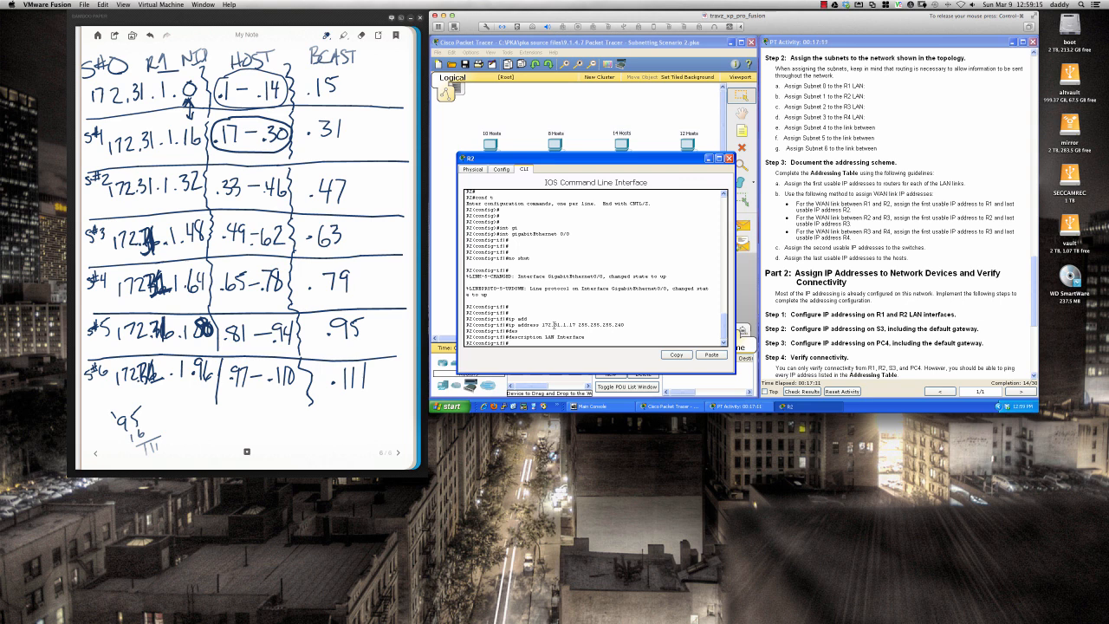
pyautogui.press('Return')
pyautogui.press('Return')
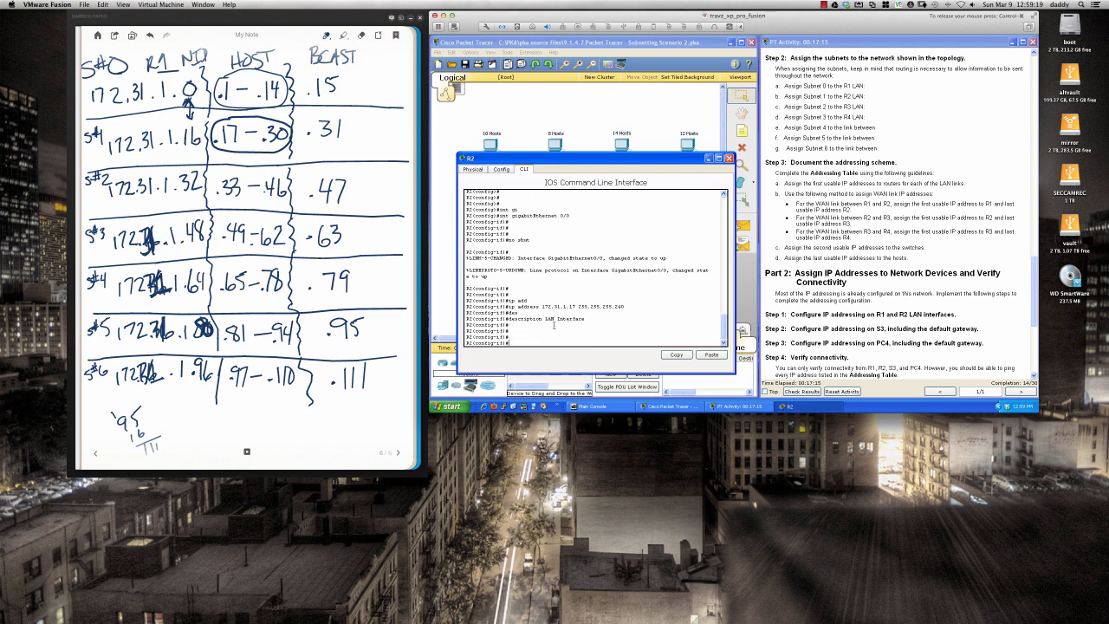
# Step: Leave configuration mode on R2 and save its running configuration with wri mem
pyautogui.write('end')
pyautogui.press('Return')
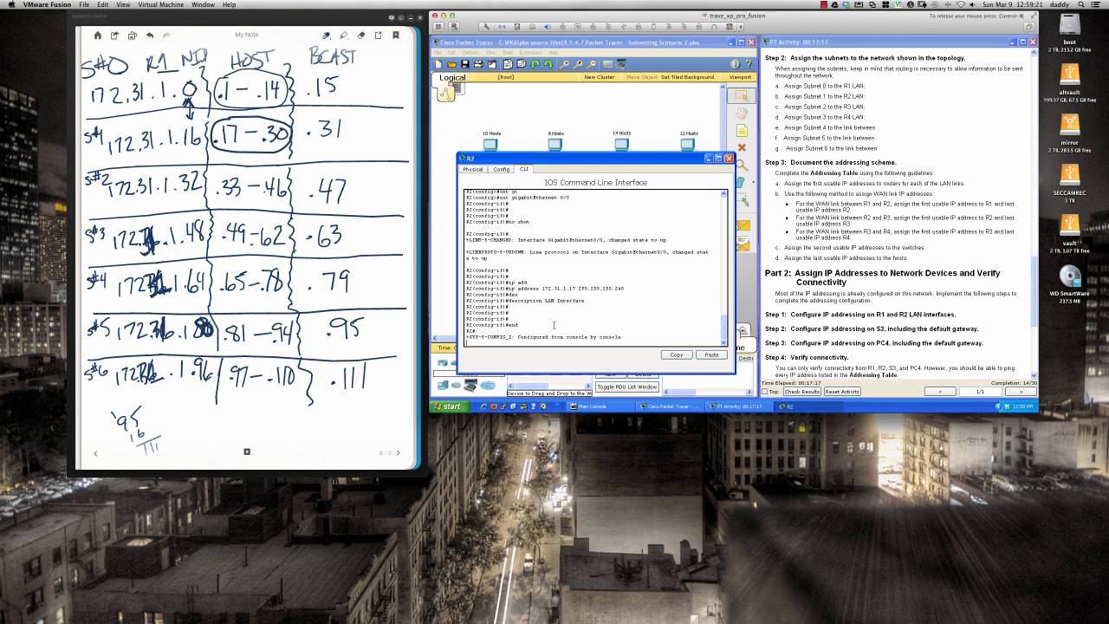
pyautogui.press('Return')
pyautogui.press('Return')
pyautogui.press('Return')
pyautogui.press('Return')
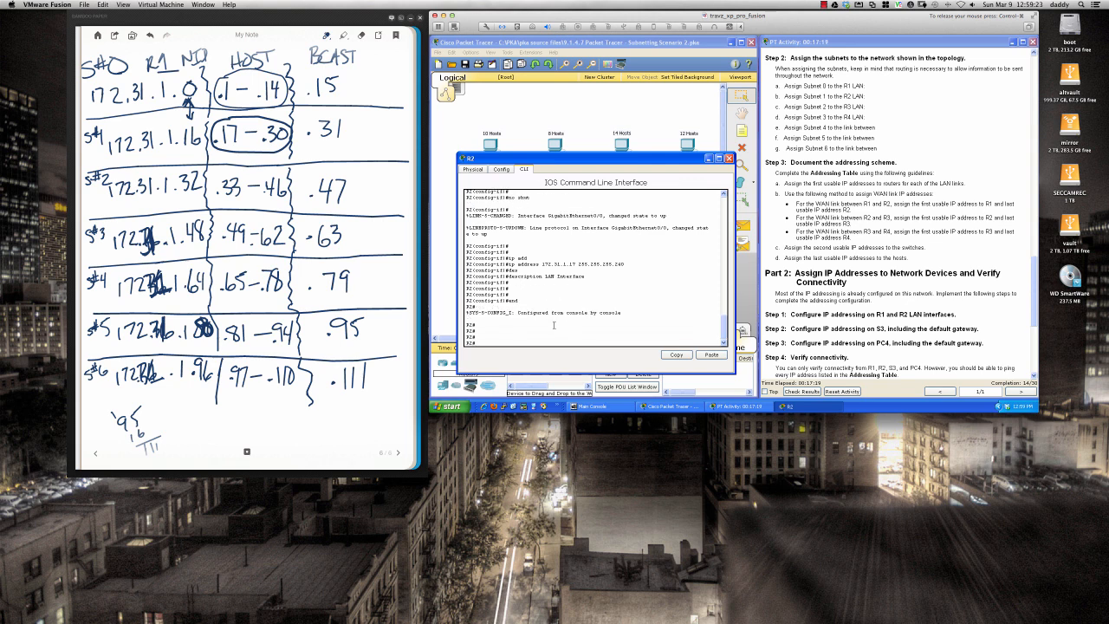
pyautogui.write('wri mem')
pyautogui.press('Return')
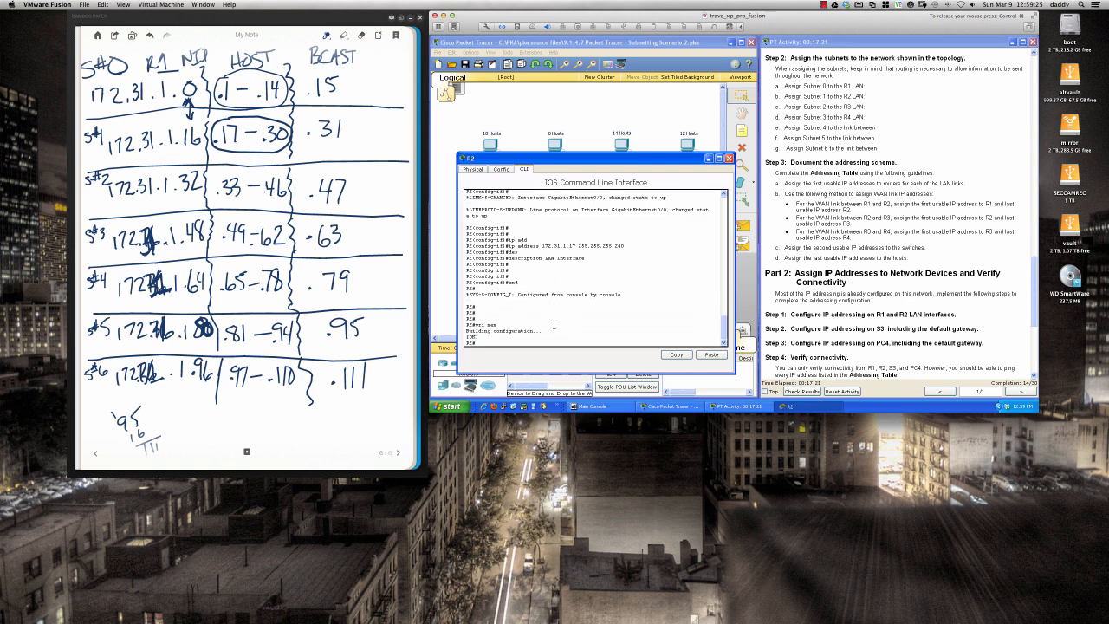
# Step: Check R2's interface addresses and status with show ip interface brief, and close the R2 window
pyautogui.press('Return')
pyautogui.press('Return')
pyautogui.press('Return')
pyautogui.press('Return')
pyautogui.write('sh i')
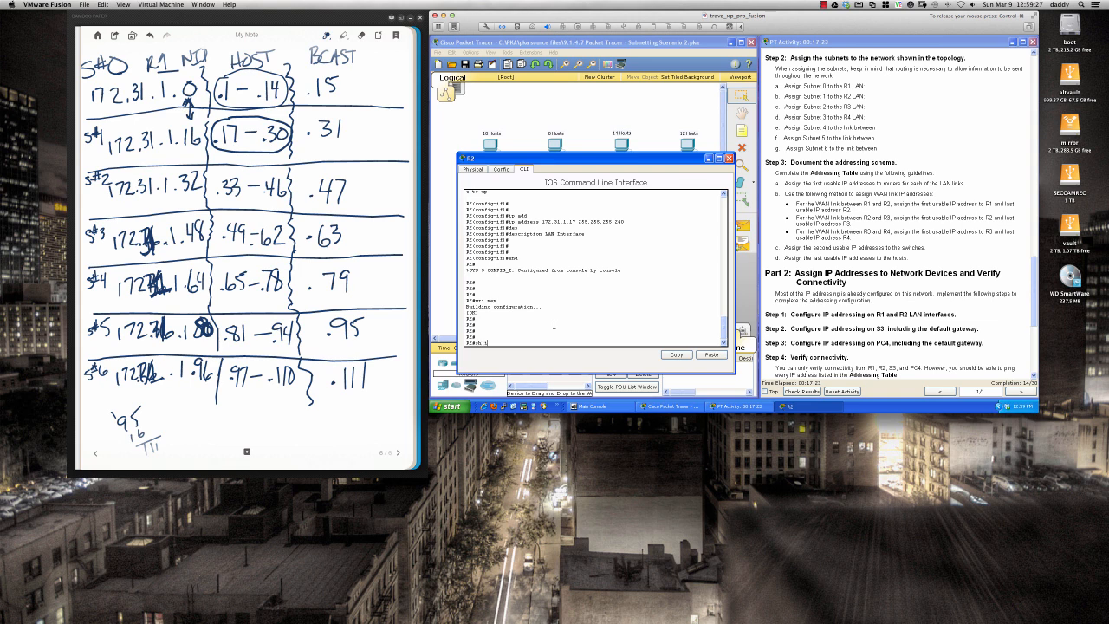
pyautogui.write('p inter')
pyautogui.press('Tab')
pyautogui.write('bri')
pyautogui.press('Tab')
pyautogui.press('Return')
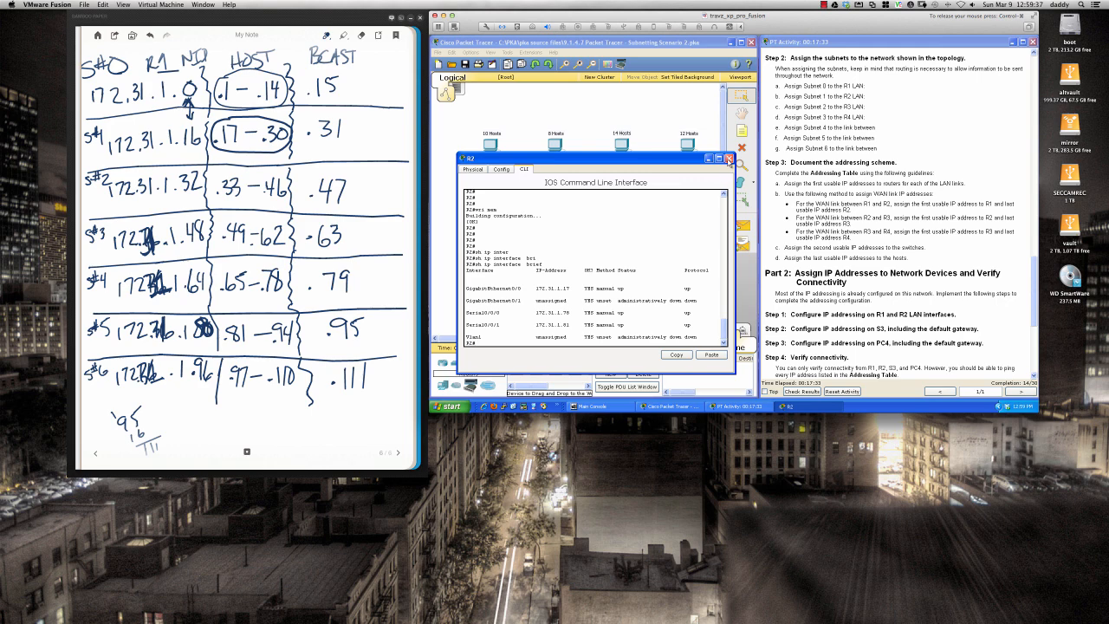
pyautogui.click(729, 159)
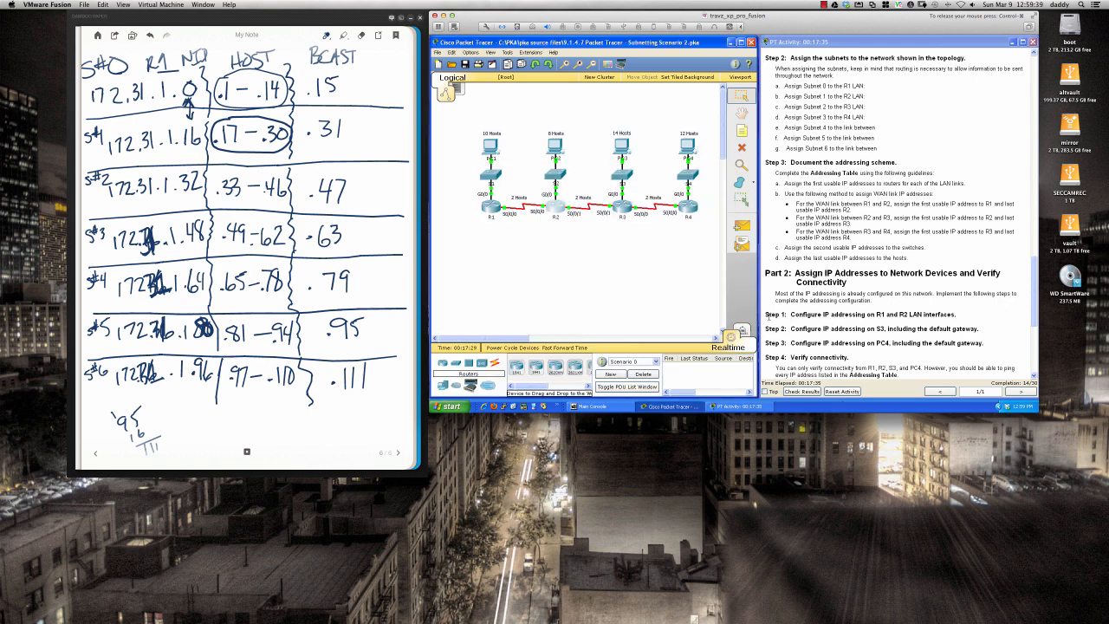
# Step: Review the instructions for configuring S3's addressing and default gateway, and the subnet assignment for the R3 LAN
pyautogui.moveTo(768, 317); pyautogui.dragTo(956, 316)
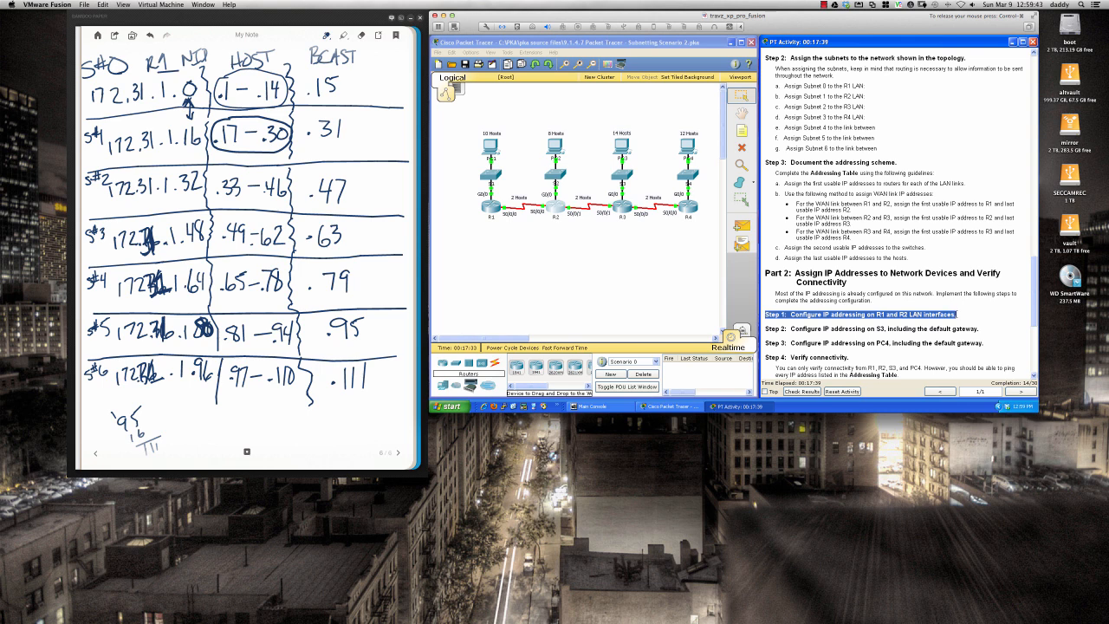
pyautogui.click(790, 340)
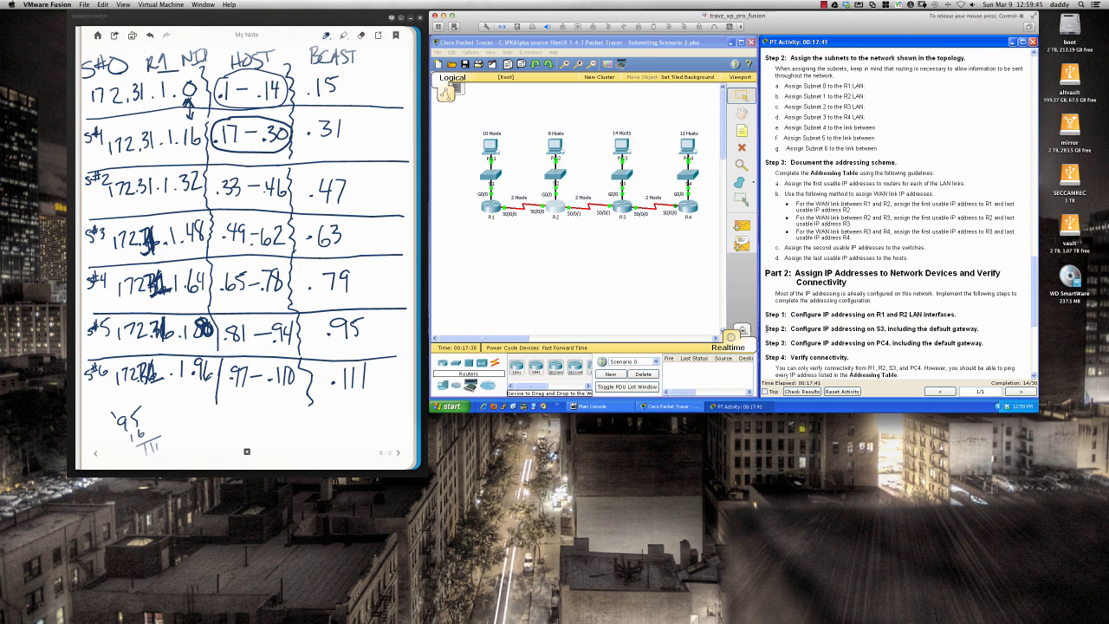
pyautogui.moveTo(766, 328); pyautogui.dragTo(984, 333)
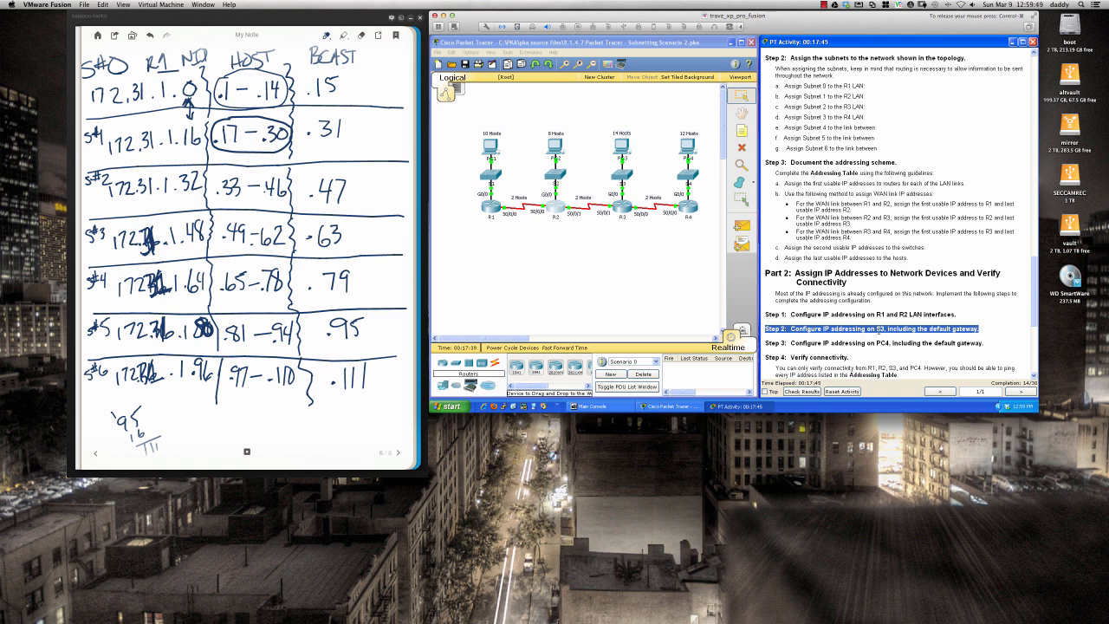
pyautogui.click(884, 331)
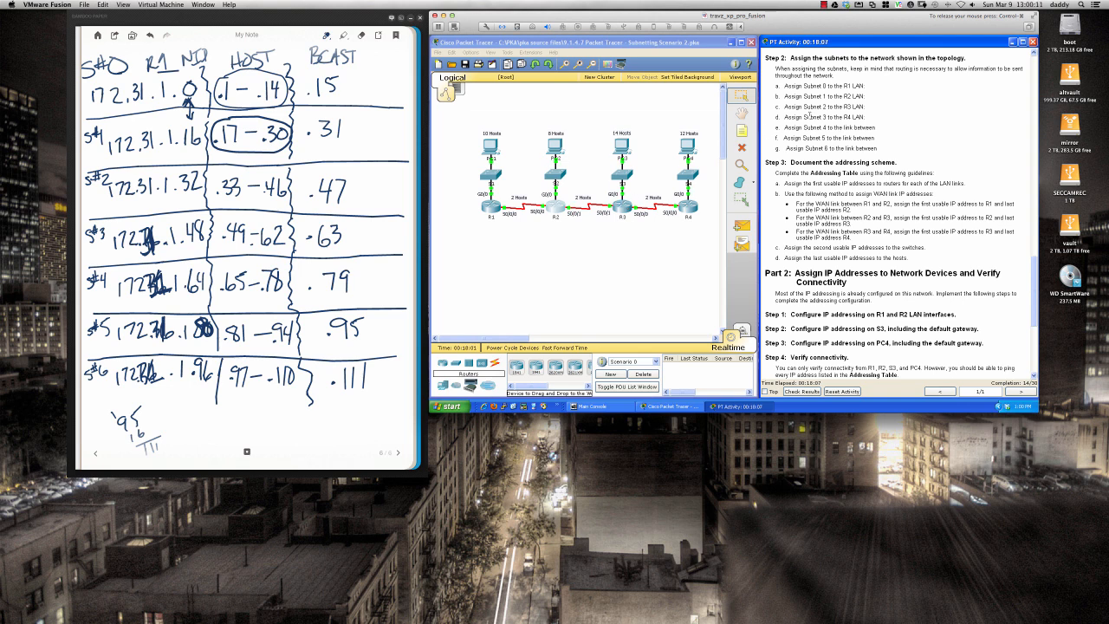
pyautogui.moveTo(784, 106); pyautogui.dragTo(867, 106)
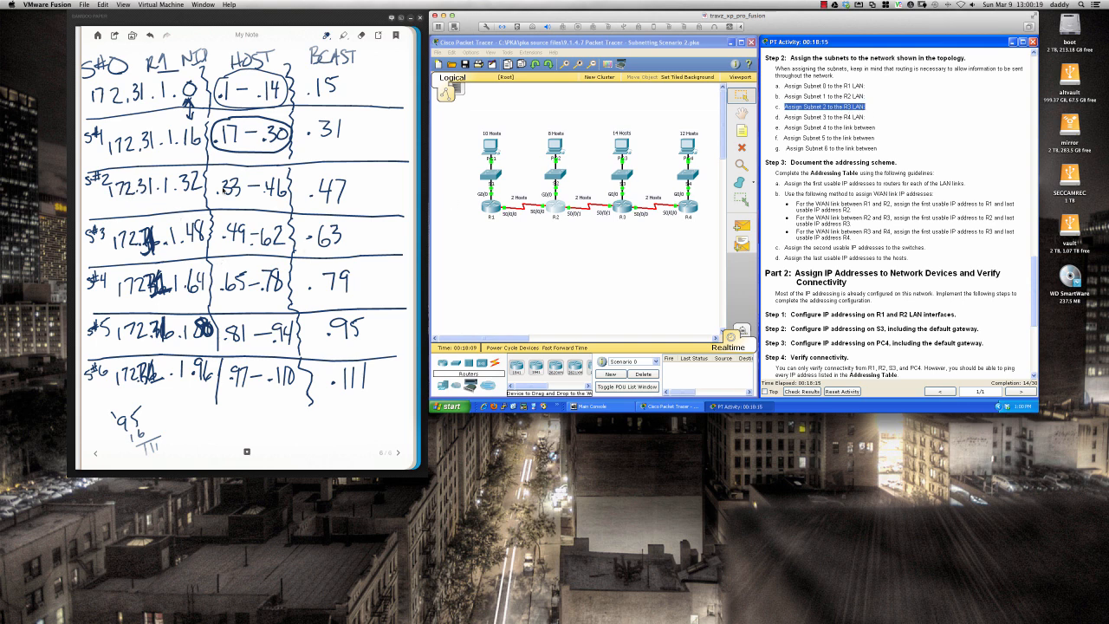
# Step: Circle subnet 2's host range .33–.46 in the handwritten notes
pyautogui.click(248, 190)
pyautogui.moveTo(243, 170)
pyautogui.mouseDown()
pyautogui.moveTo(211, 173)
pyautogui.moveTo(208, 197)
pyautogui.moveTo(286, 198)
pyautogui.moveTo(279, 173)
pyautogui.moveTo(246, 170)
pyautogui.mouseUp()
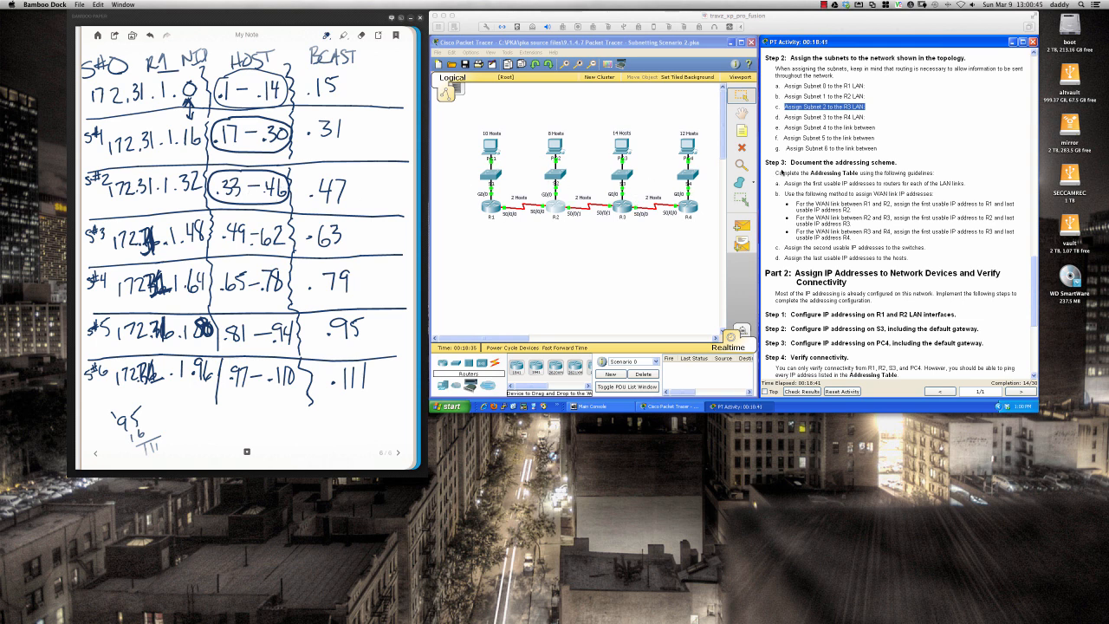
pyautogui.click(793, 324)
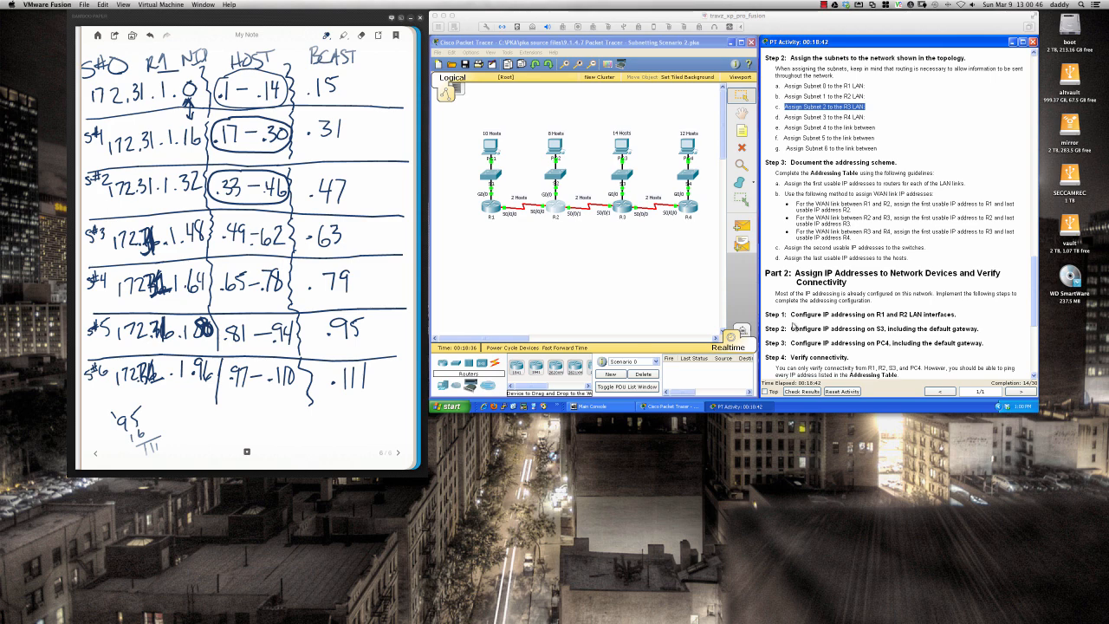
# Step: Open switch S3's command-line interface and bring up its user EXEC prompt
pyautogui.click(624, 175)
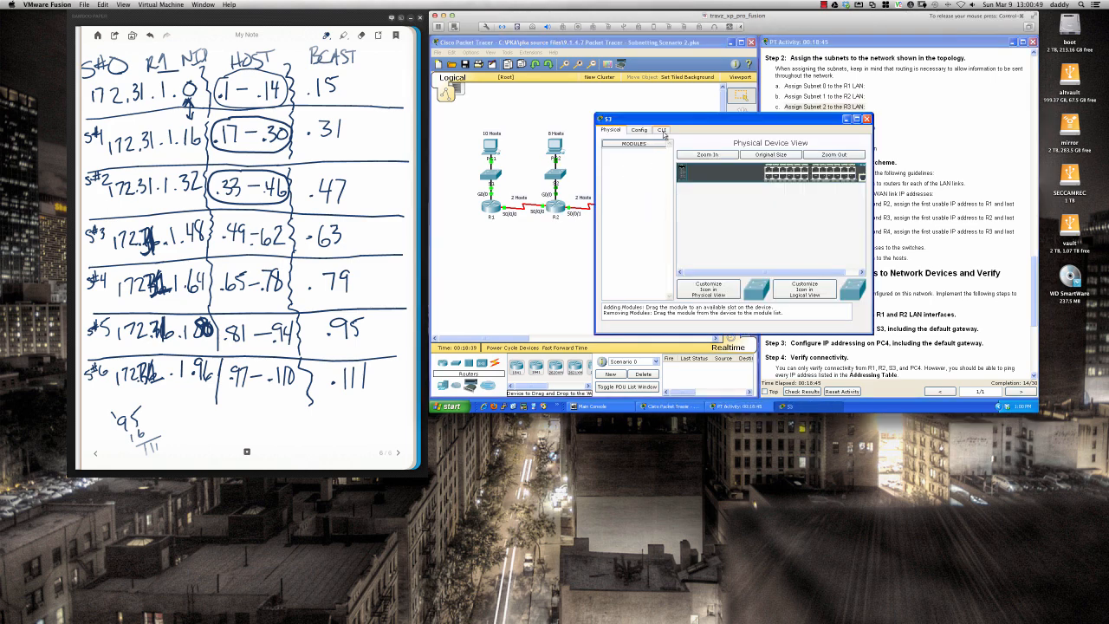
pyautogui.click(664, 130)
pyautogui.moveTo(689, 120); pyautogui.dragTo(556, 154)
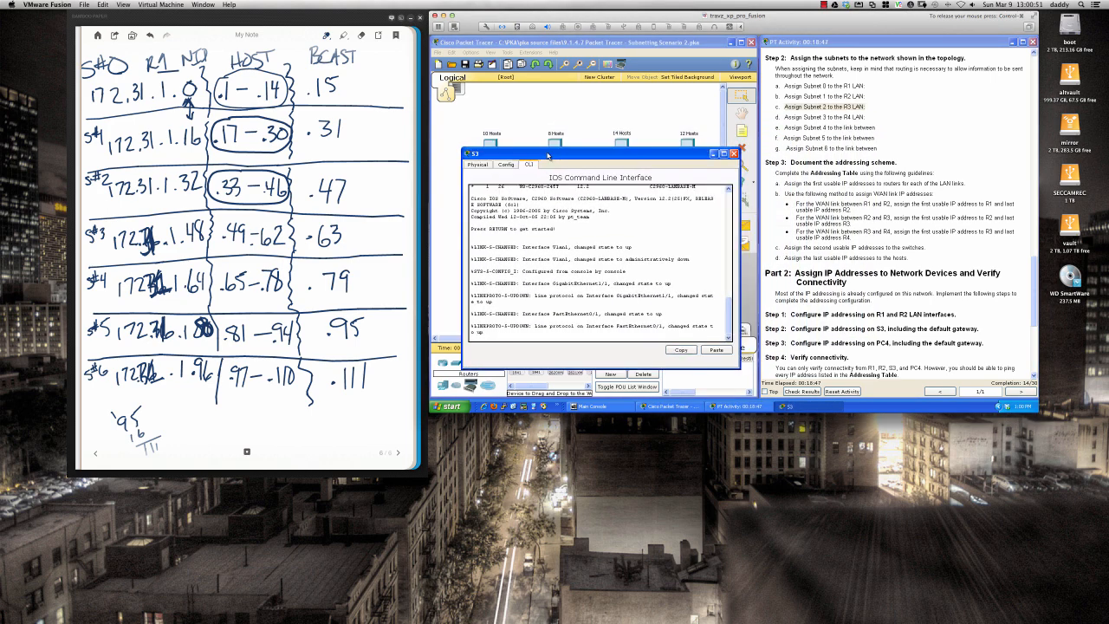
pyautogui.doubleClick(689, 296)
pyautogui.press('Return')
pyautogui.press('Return')
pyautogui.press('Return')
pyautogui.press('Return')
pyautogui.press('Return')
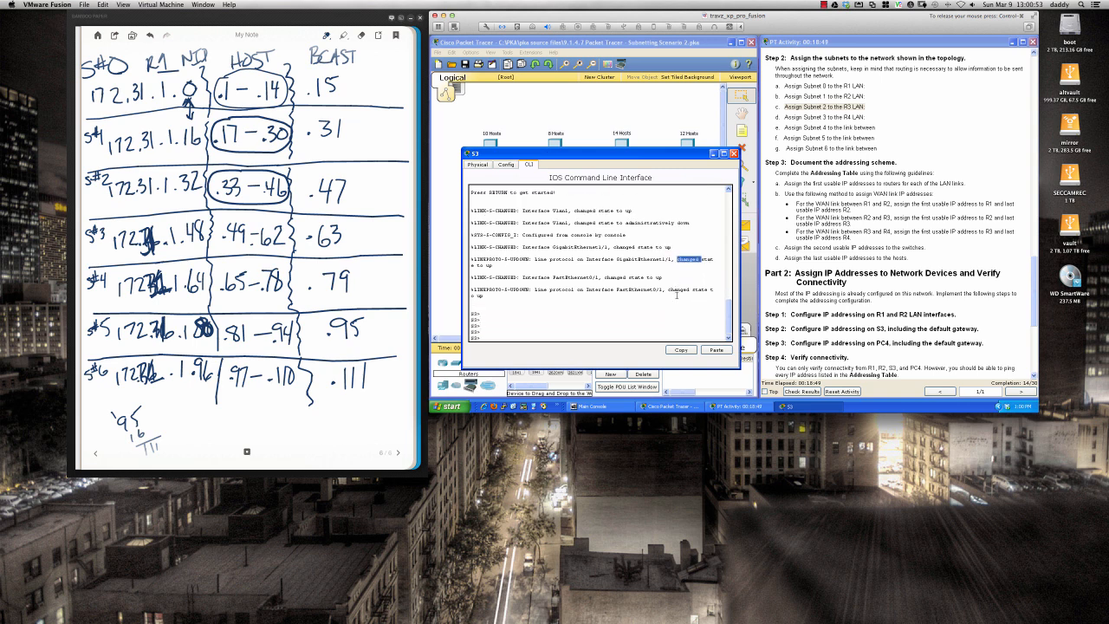
# Step: Enter privileged EXEC mode and global configuration mode on S3
pyautogui.write('en')
pyautogui.press('Return')
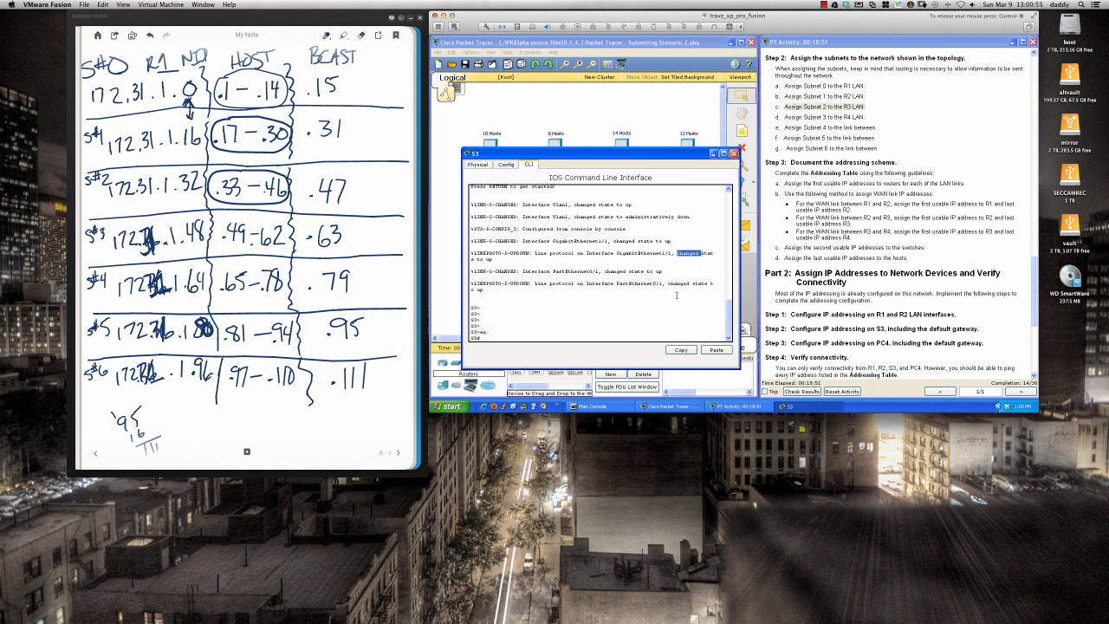
pyautogui.press('Return')
pyautogui.press('Return')
pyautogui.press('Return')
pyautogui.write('conf t')
pyautogui.press('Return')
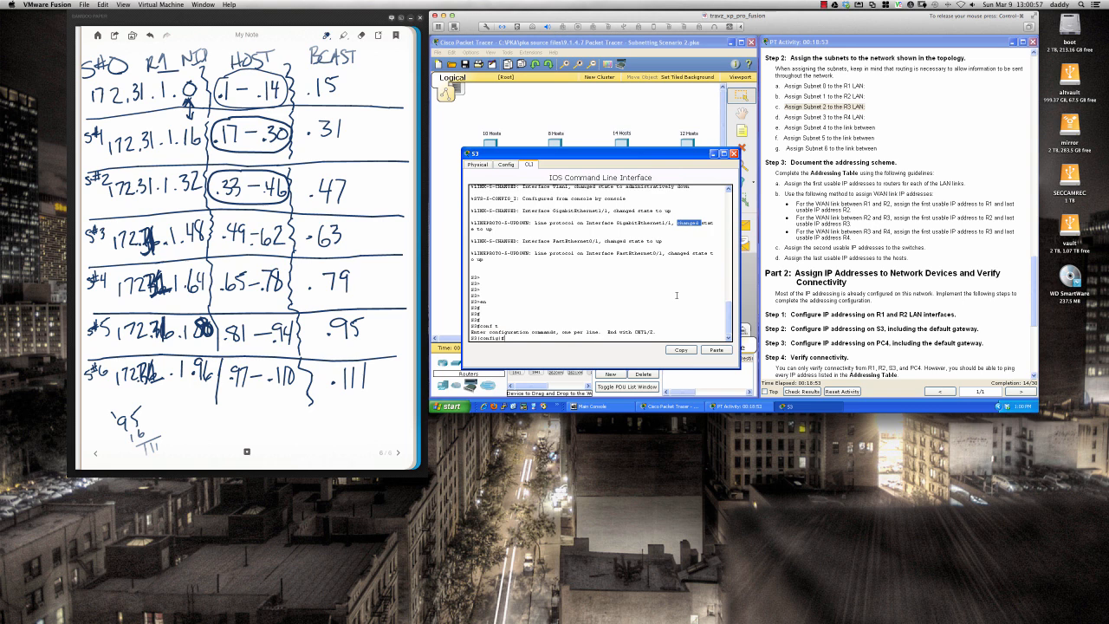
# Step: Select interface VLAN 1 on S3 and enable it with no shut
pyautogui.press('Return')
pyautogui.press('Return')
pyautogui.write('int vlan ')
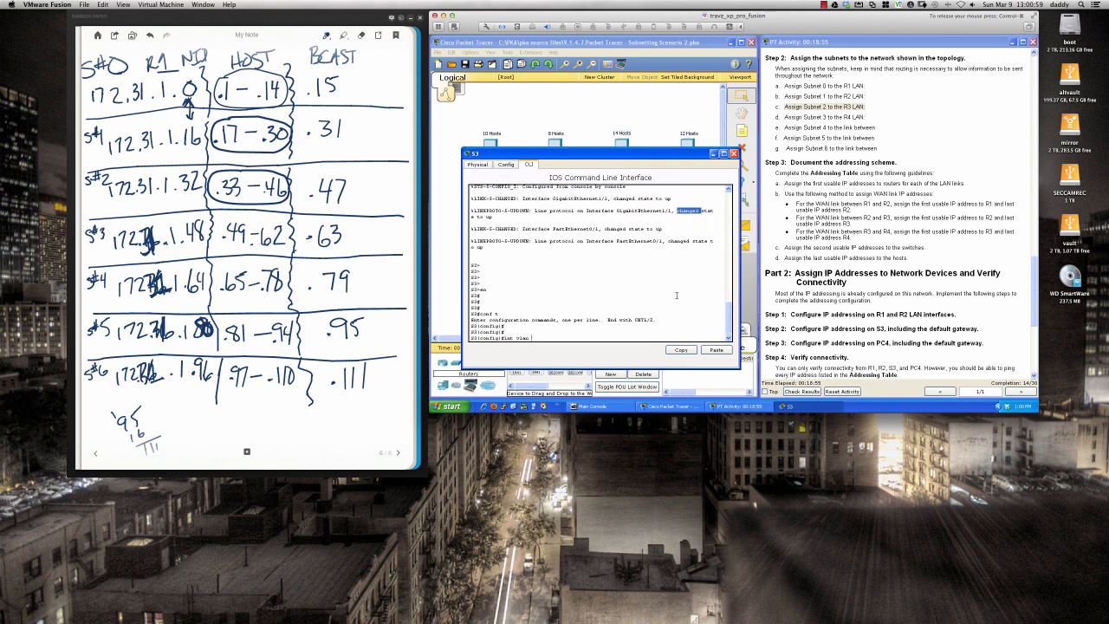
pyautogui.write('1')
pyautogui.press('Return')
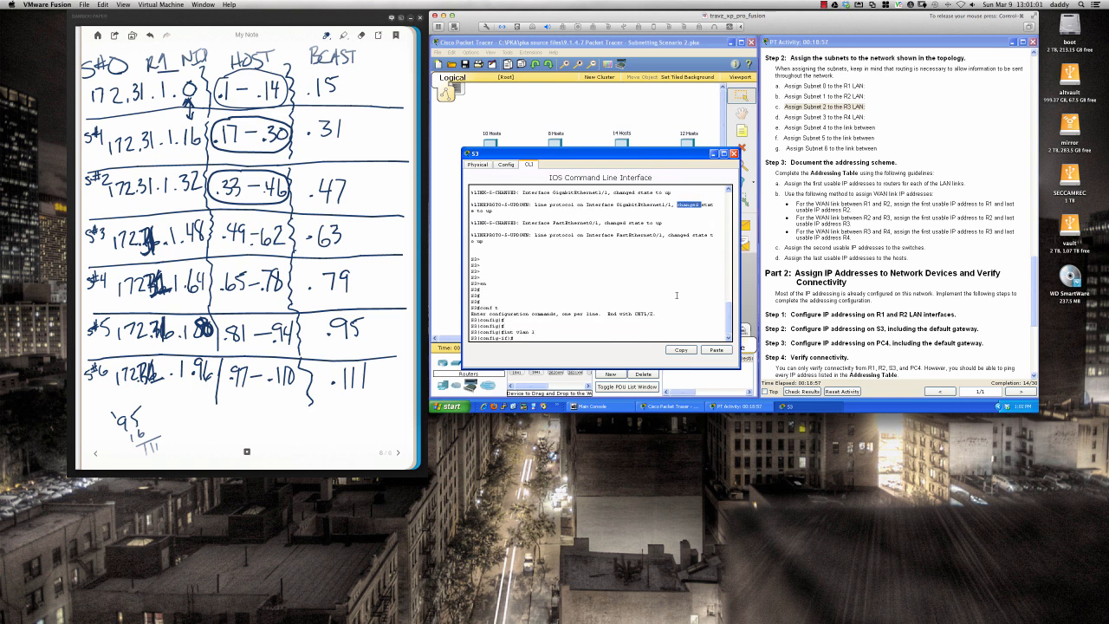
pyautogui.press('Return')
pyautogui.press('Return')
pyautogui.press('Return')
pyautogui.press('Return')
pyautogui.press('Return')
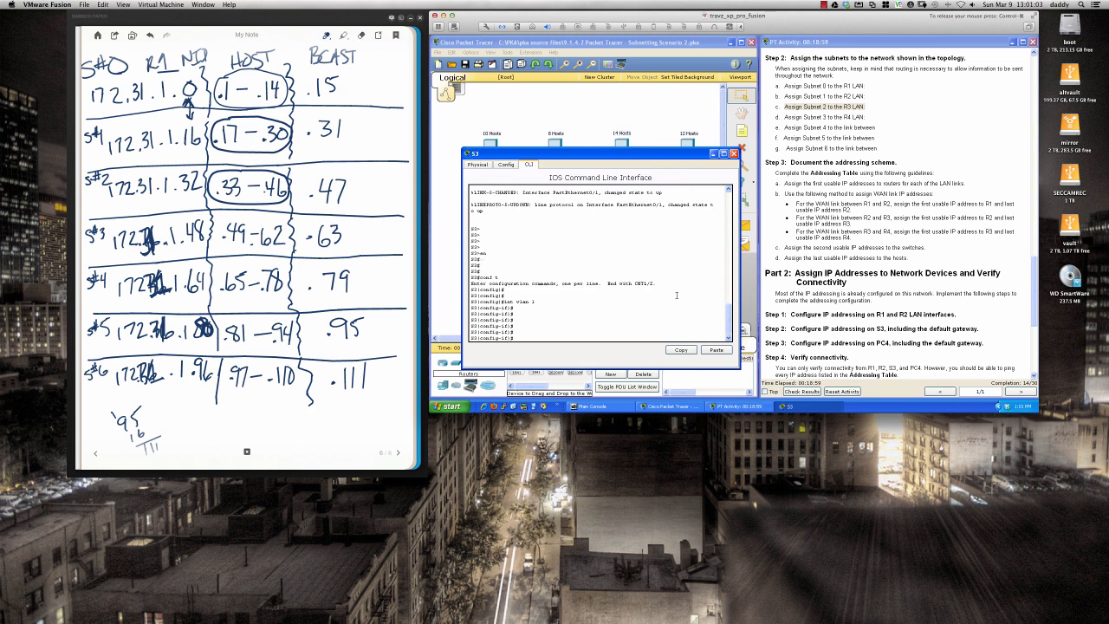
pyautogui.write('no shut')
pyautogui.press('Return')
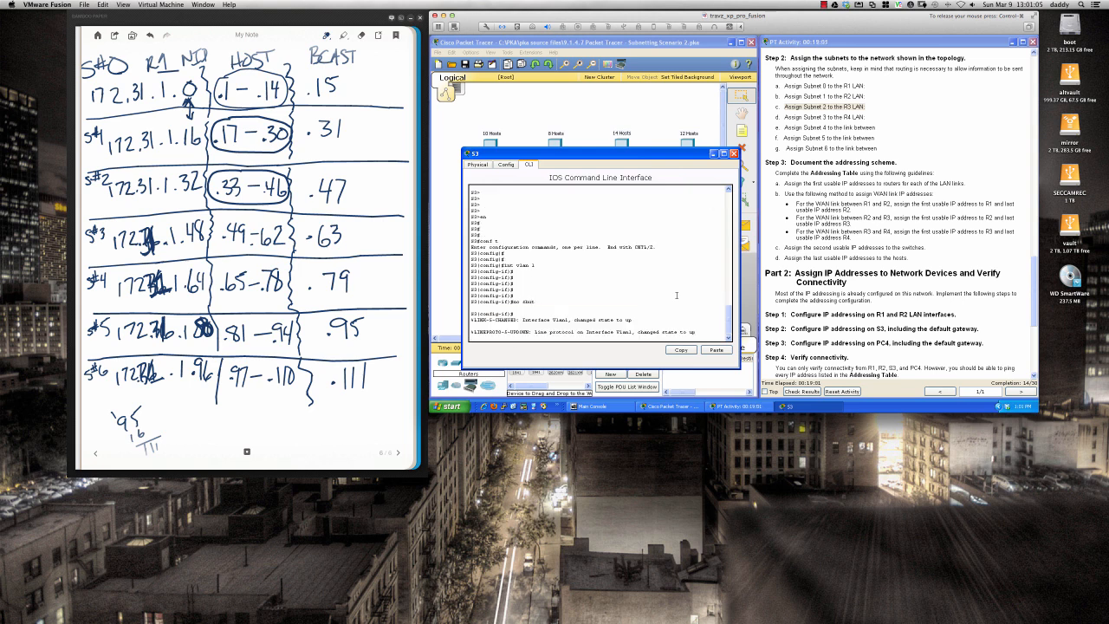
# Step: Assign IP address 172.31.1.34 with mask 255.255.255.240 to S3's VLAN 1 interface
pyautogui.press('Return')
pyautogui.press('Return')
pyautogui.press('Return')
pyautogui.press('Return')
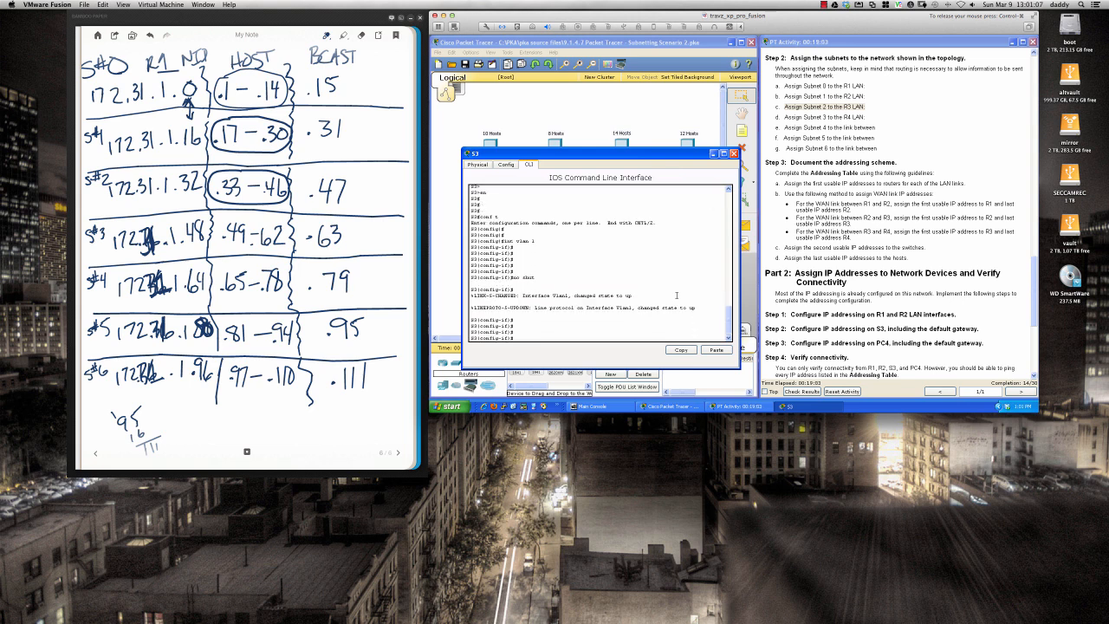
pyautogui.write('ip add')
pyautogui.press('Tab')
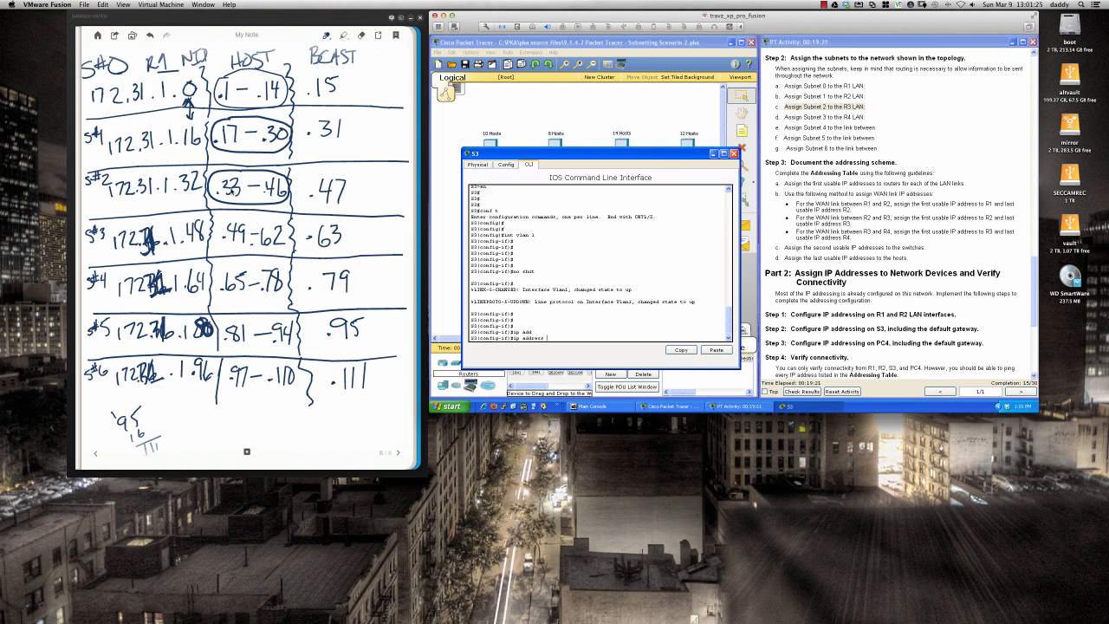
pyautogui.moveTo(531, 154); pyautogui.dragTo(729, 154)
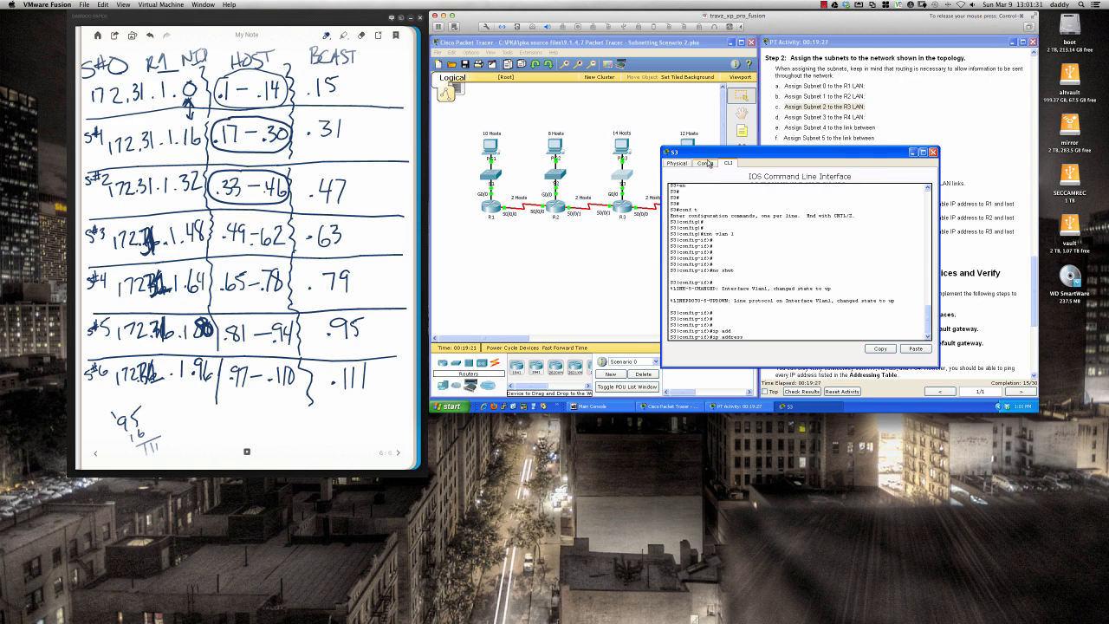
pyautogui.moveTo(715, 156); pyautogui.dragTo(507, 168)
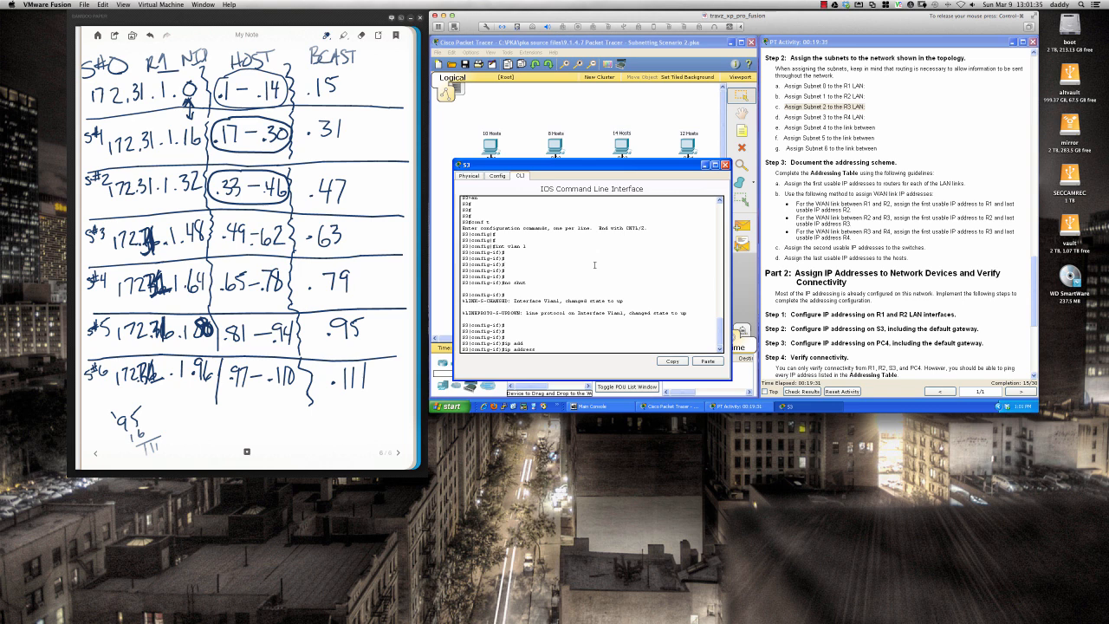
pyautogui.write('172.31.1.34 255.255.255.240')
pyautogui.press('Return')
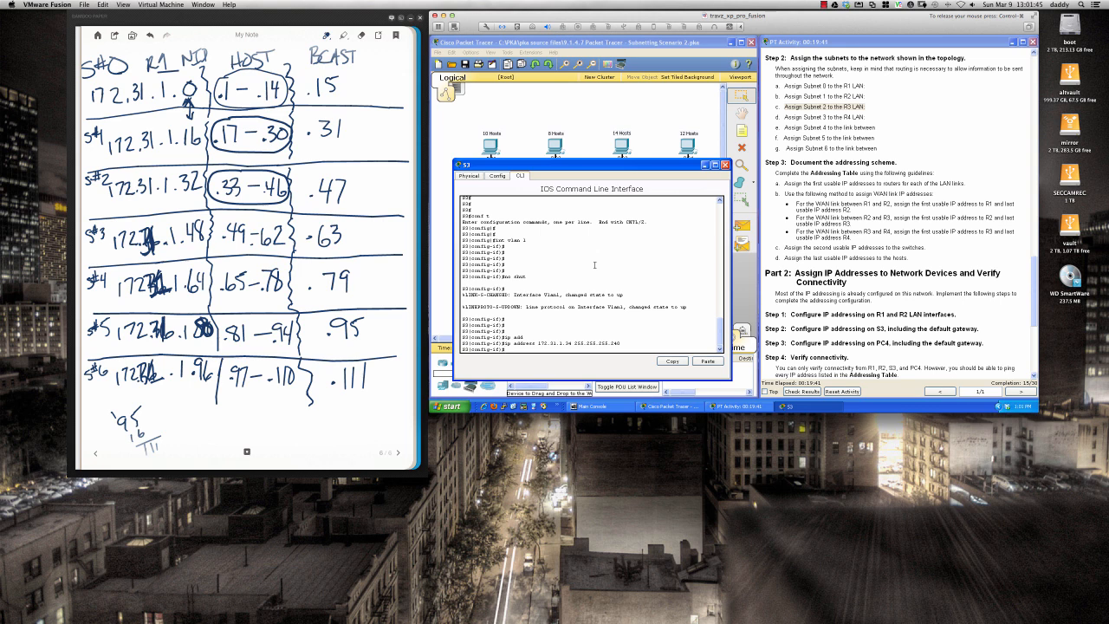
# Step: Give S3's VLAN 1 interface the description VLAN 1 Interface
pyautogui.write('des')
pyautogui.press('Tab')
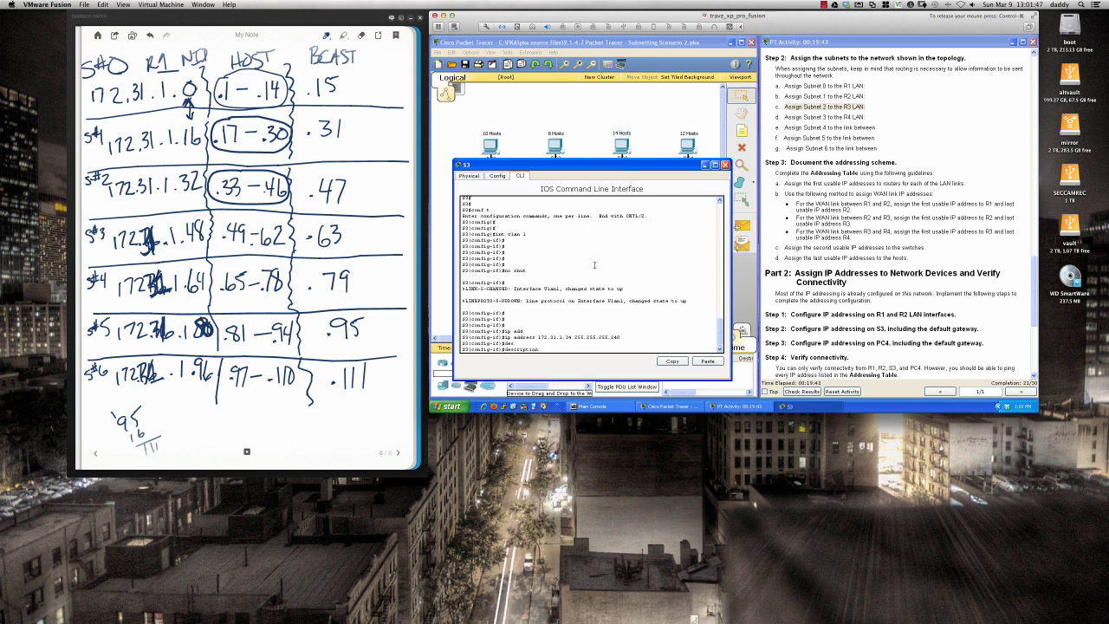
pyautogui.write('VLAN 1 Interface')
pyautogui.press('Return')
pyautogui.press('Return')
pyautogui.press('Return')
pyautogui.press('Return')
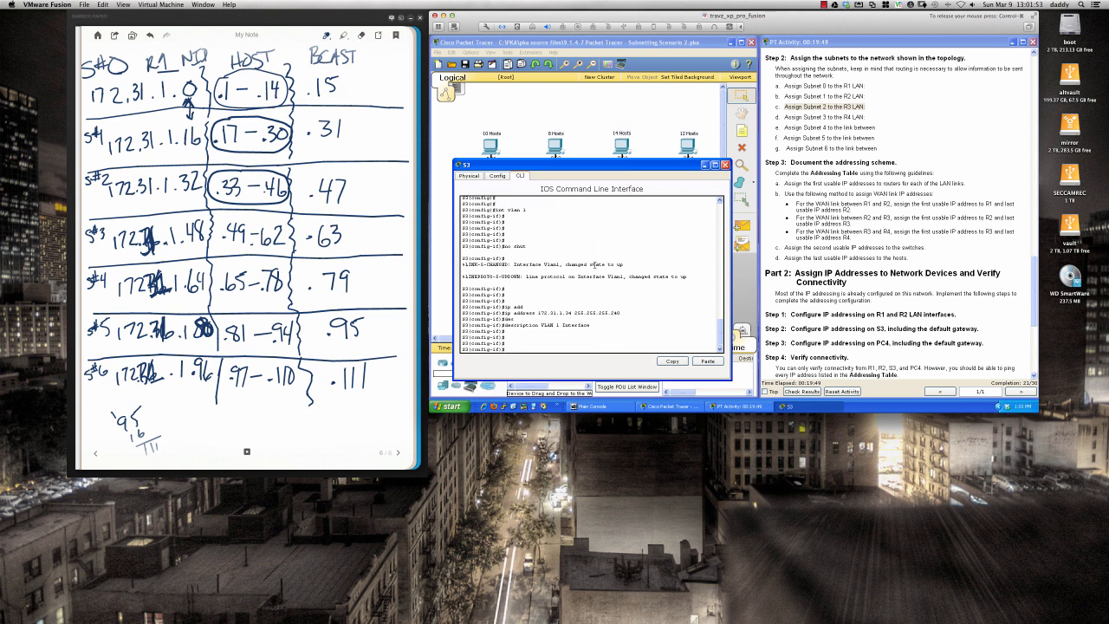
# Step: Exit interface configuration on S3 and return to global configuration mode
pyautogui.write('exit')
pyautogui.press('Return')
pyautogui.press('Return')
pyautogui.press('Return')
pyautogui.press('Return')
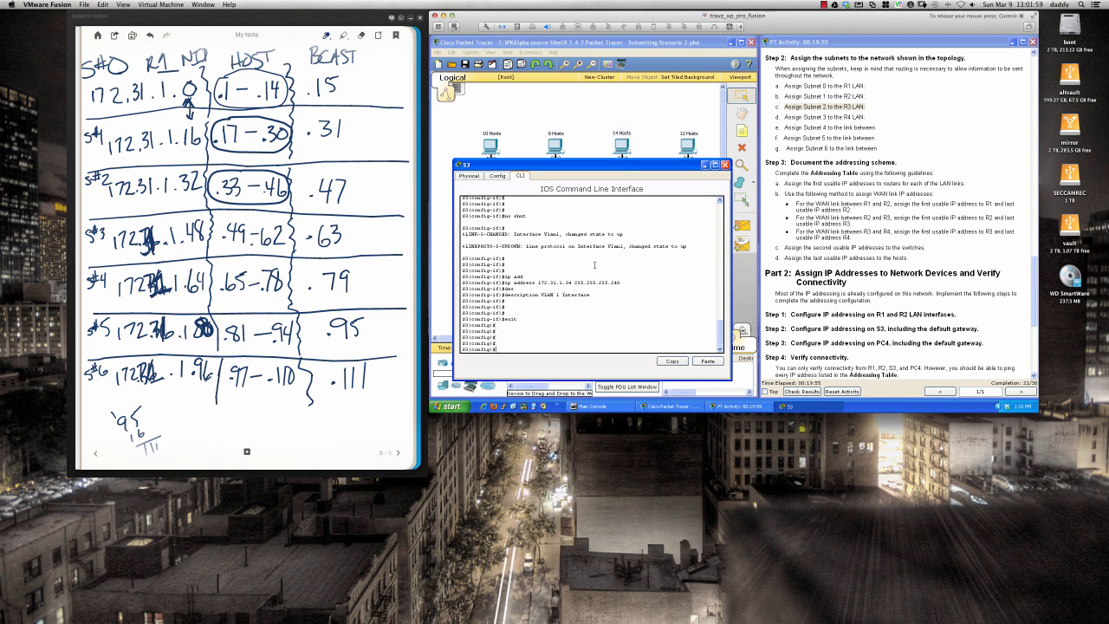
# Step: Try to set S3's default gateway to 172.31.1.33 with the mask 255.255.255.240 included in the command
pyautogui.write('ip add')
pyautogui.press('Tab')
pyautogui.press('BackSpace')
pyautogui.press('BackSpace')
pyautogui.press('BackSpace')
pyautogui.write('de')
pyautogui.press('Tab')
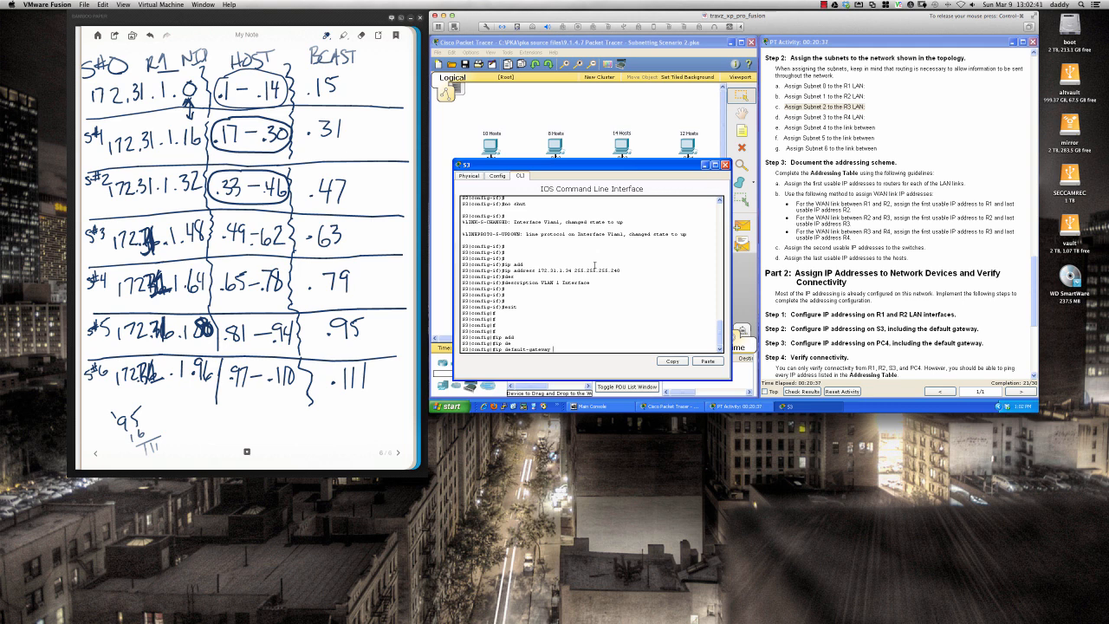
pyautogui.write('172.1')
pyautogui.moveTo(500, 167); pyautogui.dragTo(689, 173)
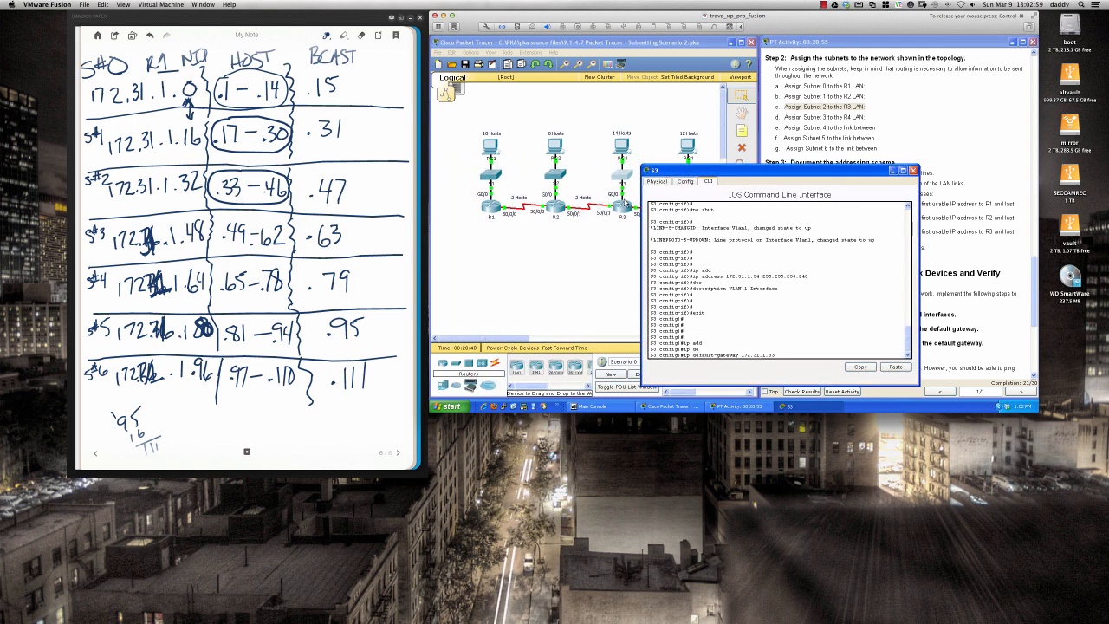
pyautogui.moveTo(693, 174); pyautogui.dragTo(500, 174)
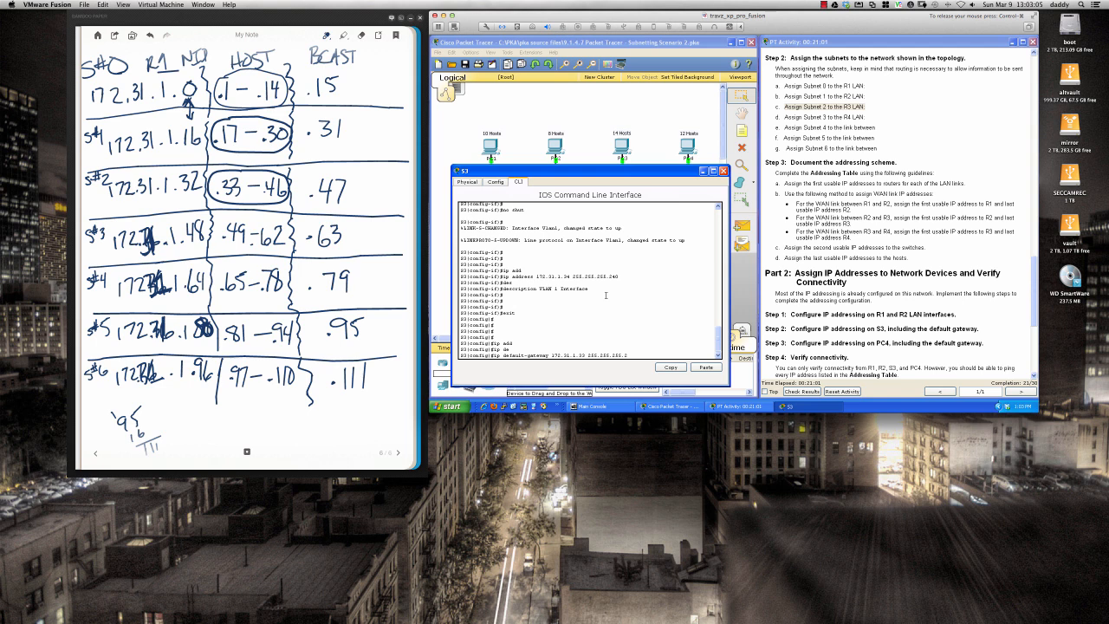
pyautogui.press('Return')
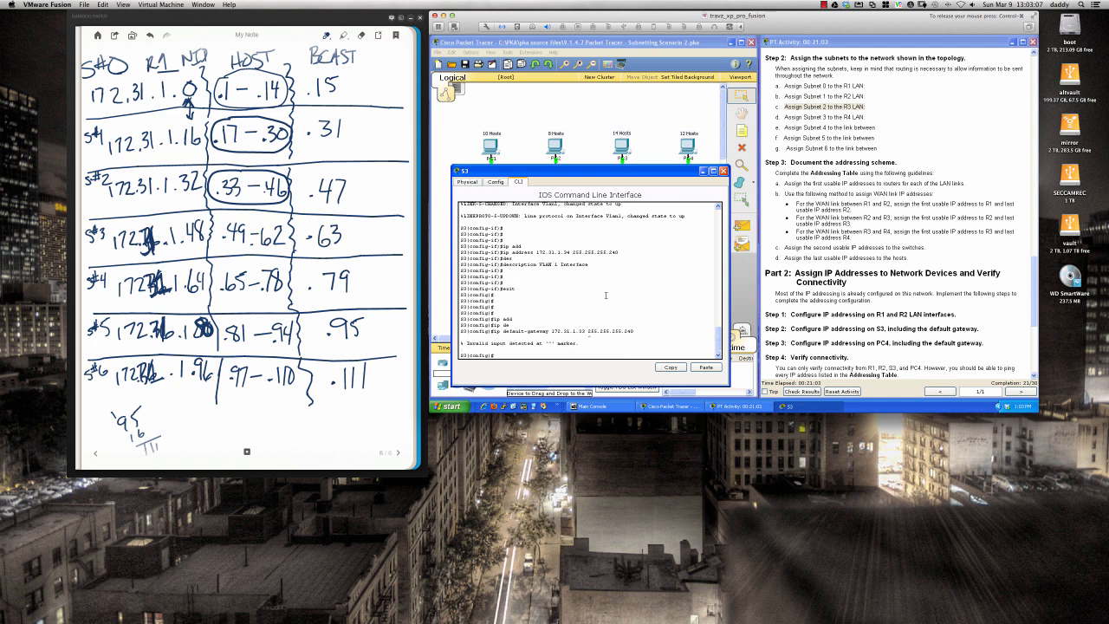
# Step: Reissue S3's default gateway command without the subnet mask, as ip default-gateway 172.31.1.33
pyautogui.press('Up')
pyautogui.press('BackSpace')
pyautogui.press('BackSpace')
pyautogui.press('BackSpace')
pyautogui.press('BackSpace')
pyautogui.press('BackSpace')
pyautogui.press('BackSpace')
pyautogui.press('BackSpace')
pyautogui.press('BackSpace')
pyautogui.press('BackSpace')
pyautogui.press('BackSpace')
pyautogui.press('BackSpace')
pyautogui.press('BackSpace')
pyautogui.press('BackSpace')
pyautogui.press('BackSpace')
pyautogui.press('BackSpace')
pyautogui.press('BackSpace')
pyautogui.press('Return')
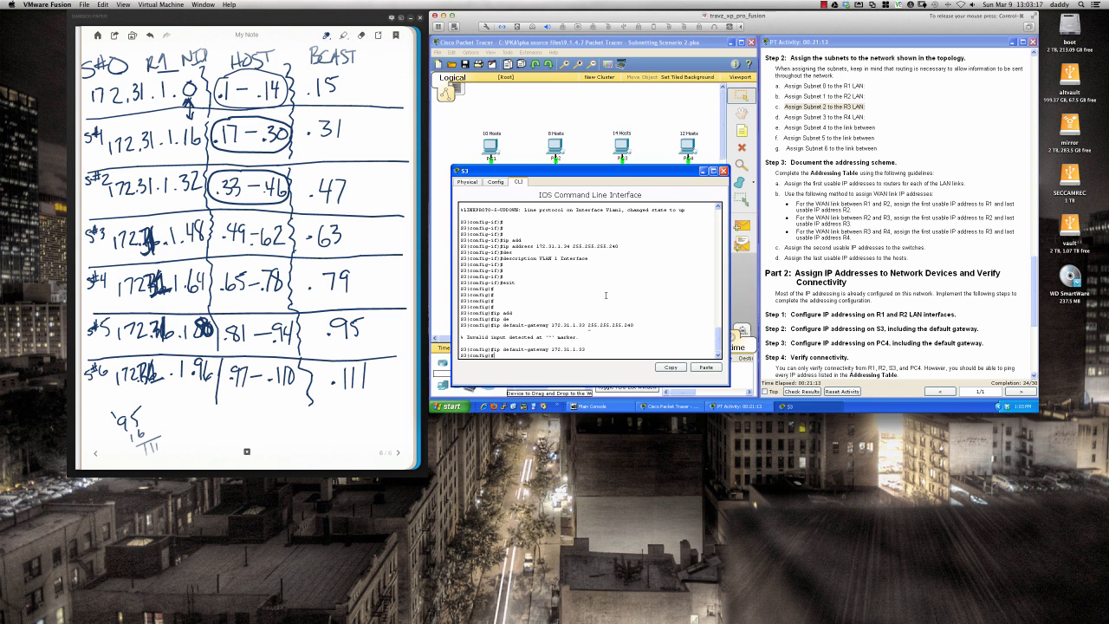
# Step: End configuration mode on S3 and return to its privileged EXEC prompt
pyautogui.press('Return')
pyautogui.press('Return')
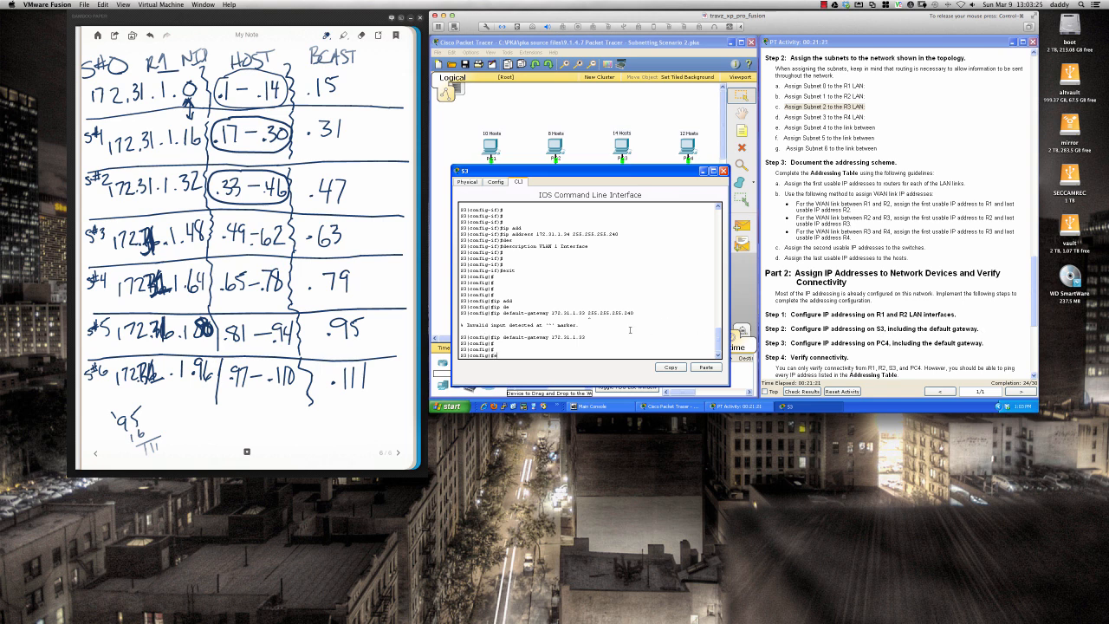
pyautogui.write('end')
pyautogui.press('Return')
pyautogui.press('Return')
pyautogui.press('Return')
pyautogui.press('Return')
pyautogui.press('Return')
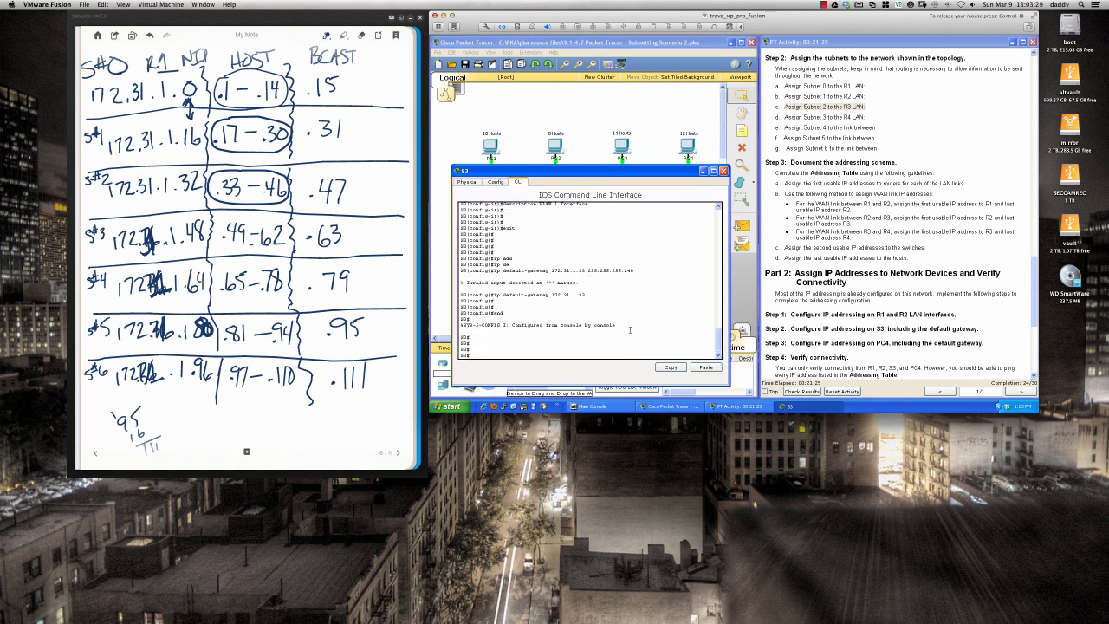
# Step: Save S3's running configuration with wri mem
pyautogui.write('wri mem')
pyautogui.press('Return')
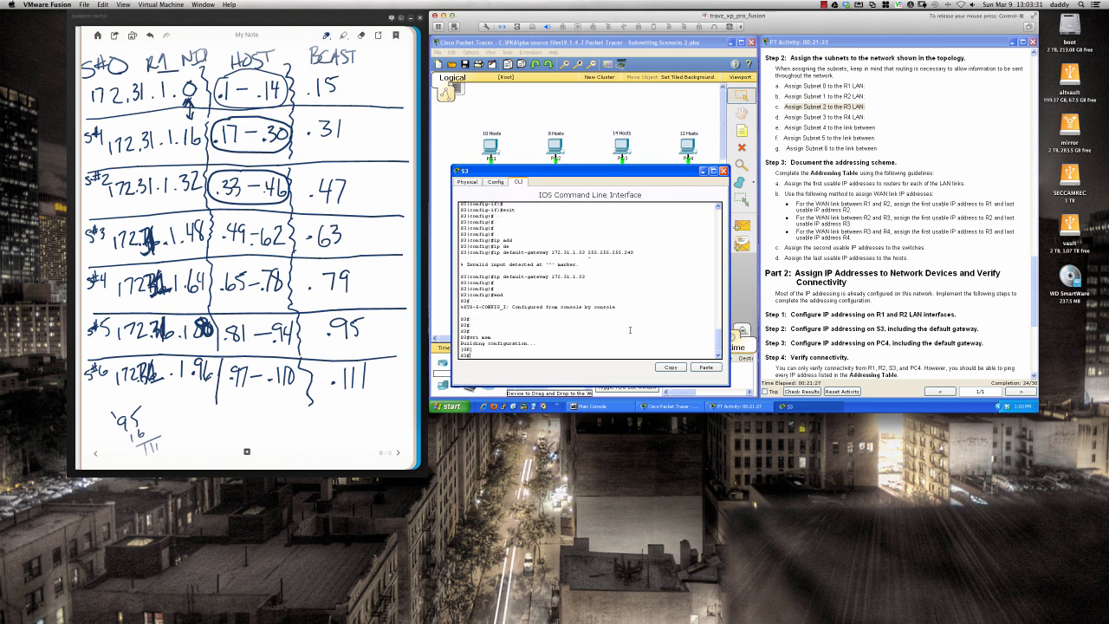
pyautogui.press('Return')
pyautogui.press('Return')
pyautogui.press('Return')
pyautogui.press('Return')
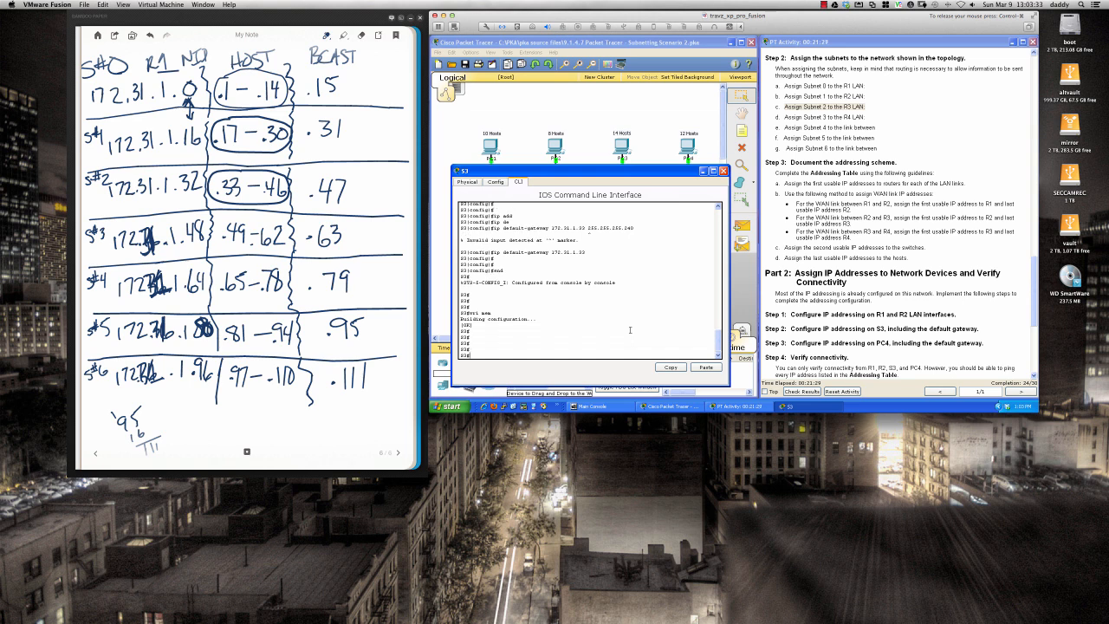
# Step: Check S3's interfaces through to Vlan1 with sh ip interface brief, and close the S3 window
pyautogui.write('sh ip inter')
pyautogui.press('Tab')
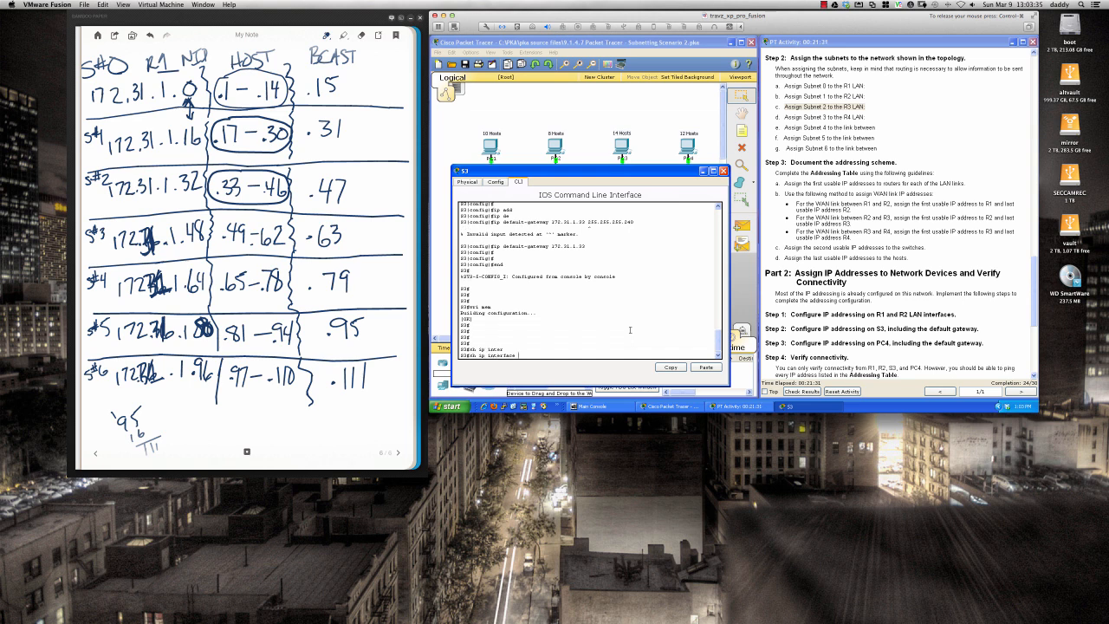
pyautogui.write('bri')
pyautogui.press('Tab')
pyautogui.press('Return')
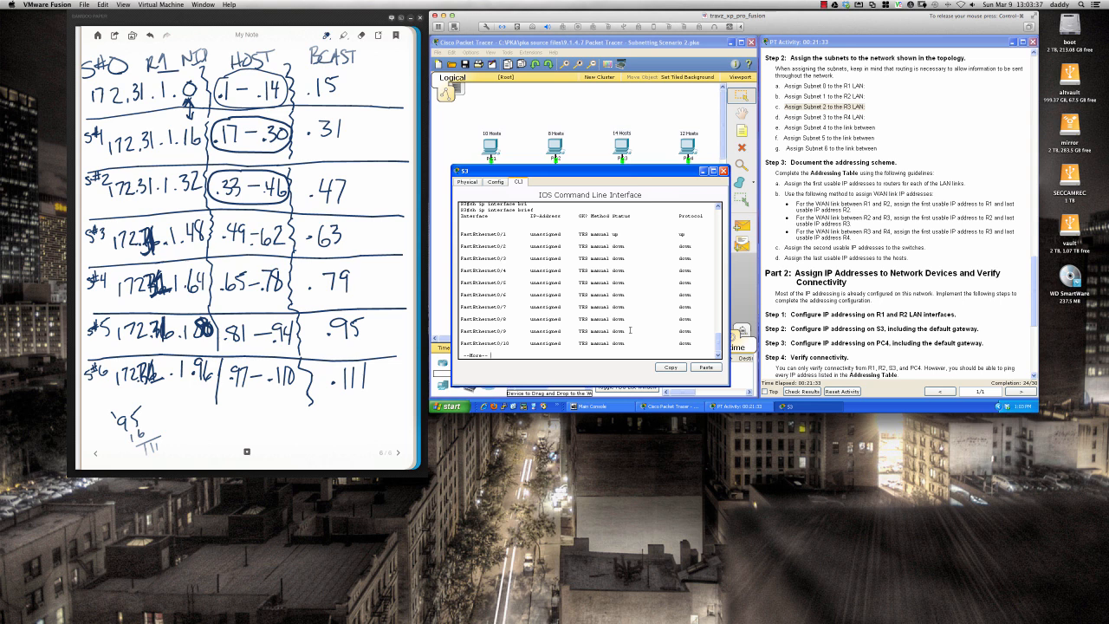
pyautogui.press('space')
pyautogui.press('space')
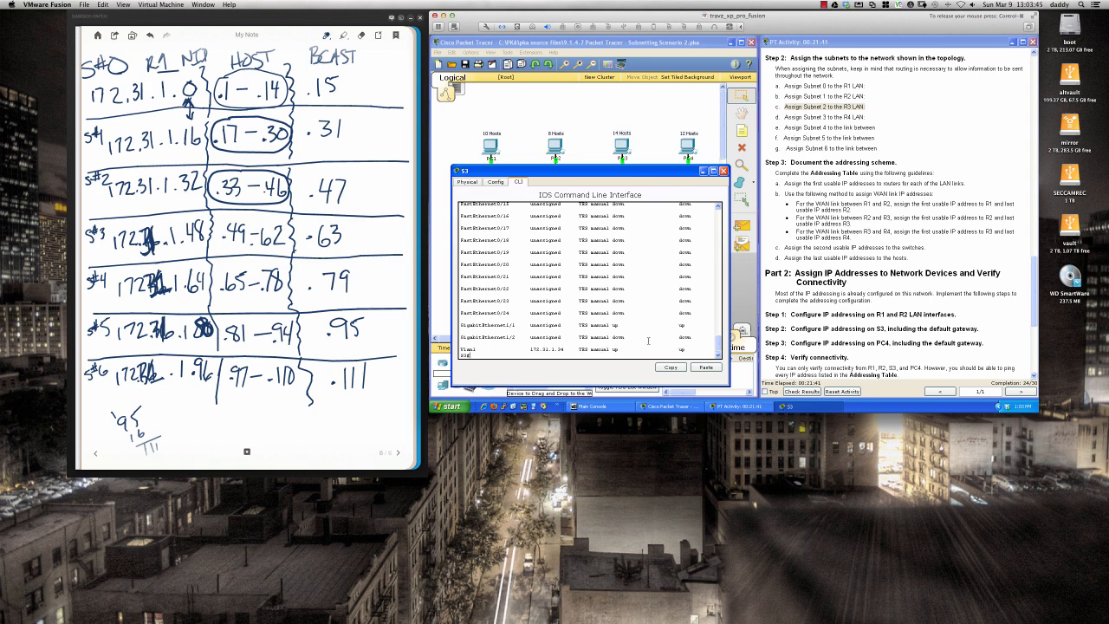
pyautogui.click(723, 170)
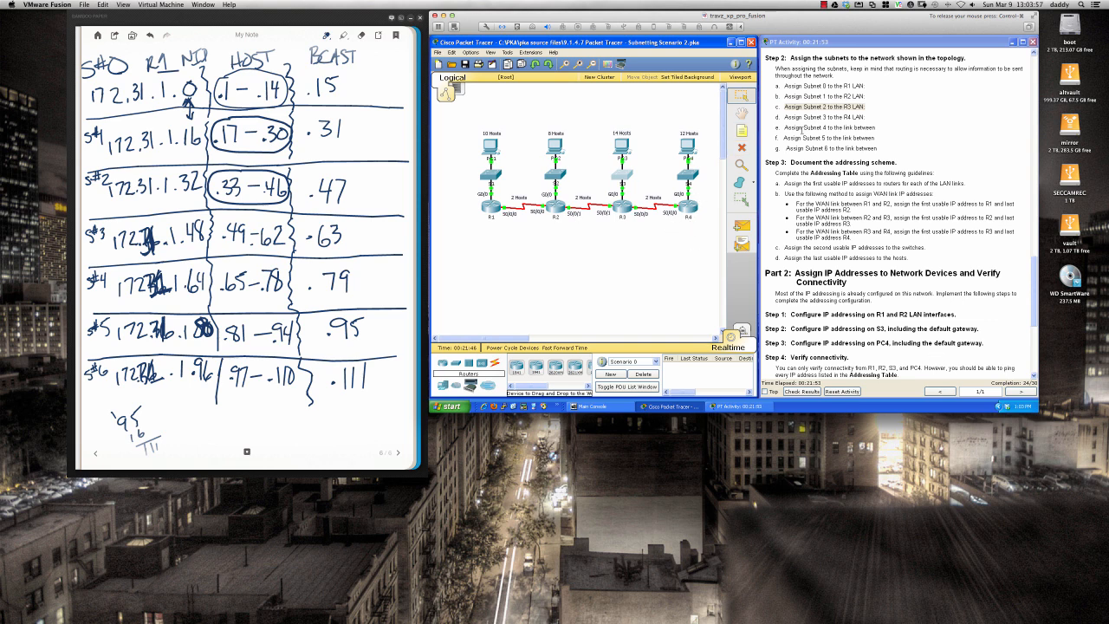
# Step: Highlight the instruction assigning Subnet 3 to the R4 LAN and circle the .49–.62 host range in the handwritten table
pyautogui.click(804, 126)
pyautogui.moveTo(775, 117); pyautogui.dragTo(863, 117)
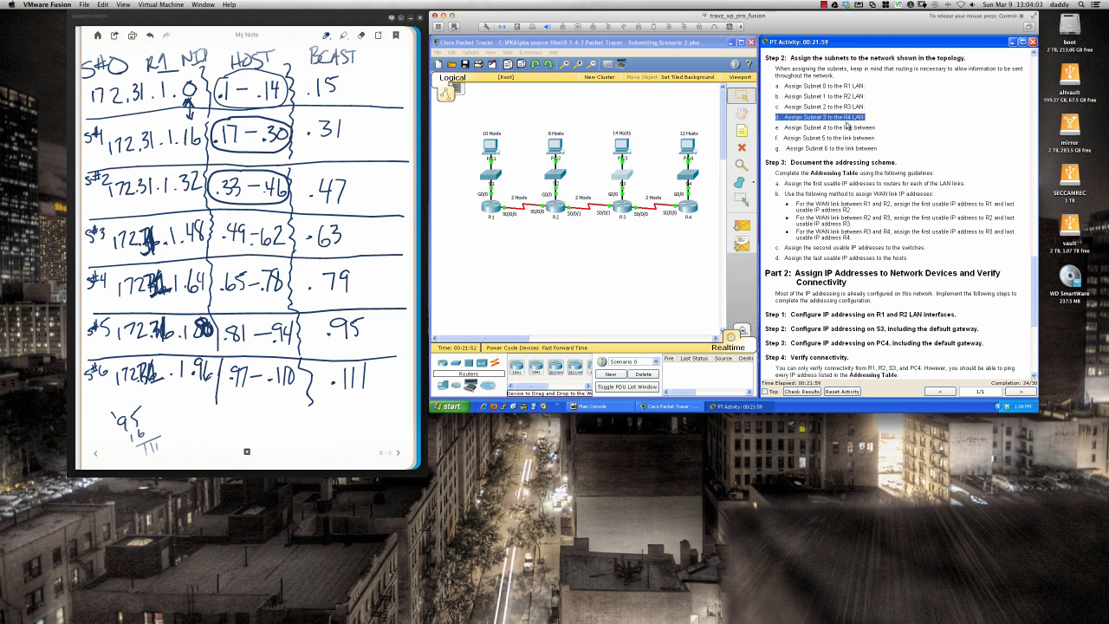
pyautogui.moveTo(865, 117); pyautogui.dragTo(784, 117)
pyautogui.click(244, 223)
pyautogui.moveTo(248, 217)
pyautogui.mouseDown()
pyautogui.moveTo(224, 218)
pyautogui.moveTo(222, 241)
pyautogui.moveTo(290, 246)
pyautogui.moveTo(288, 223)
pyautogui.moveTo(249, 217)
pyautogui.mouseUp()
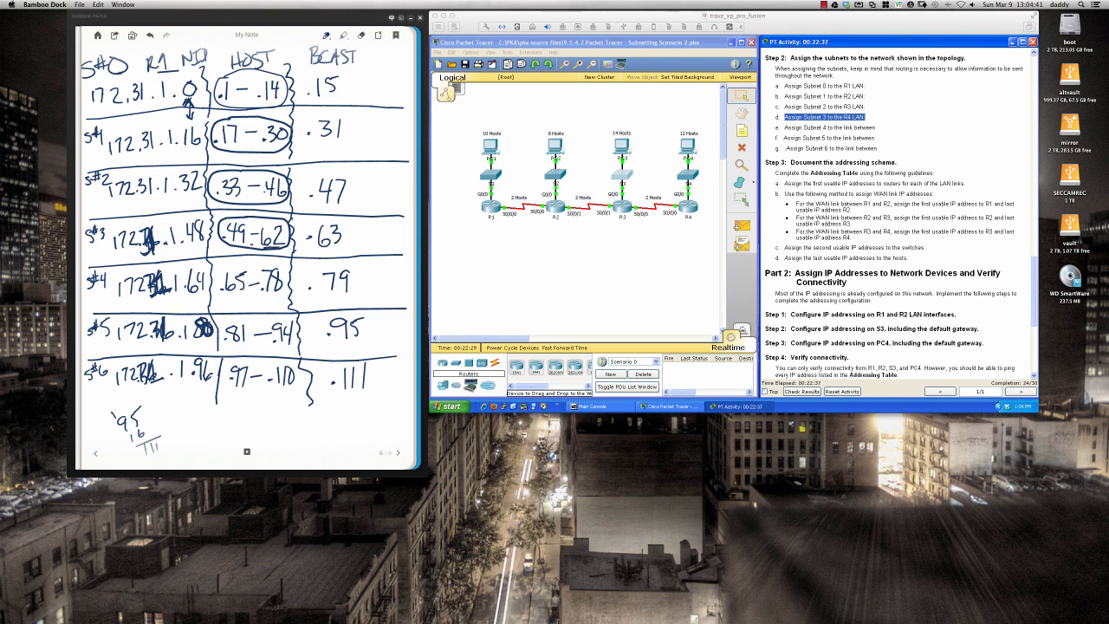
# Step: Open the IP Configuration of PC4 from its desktop
pyautogui.click(687, 149)
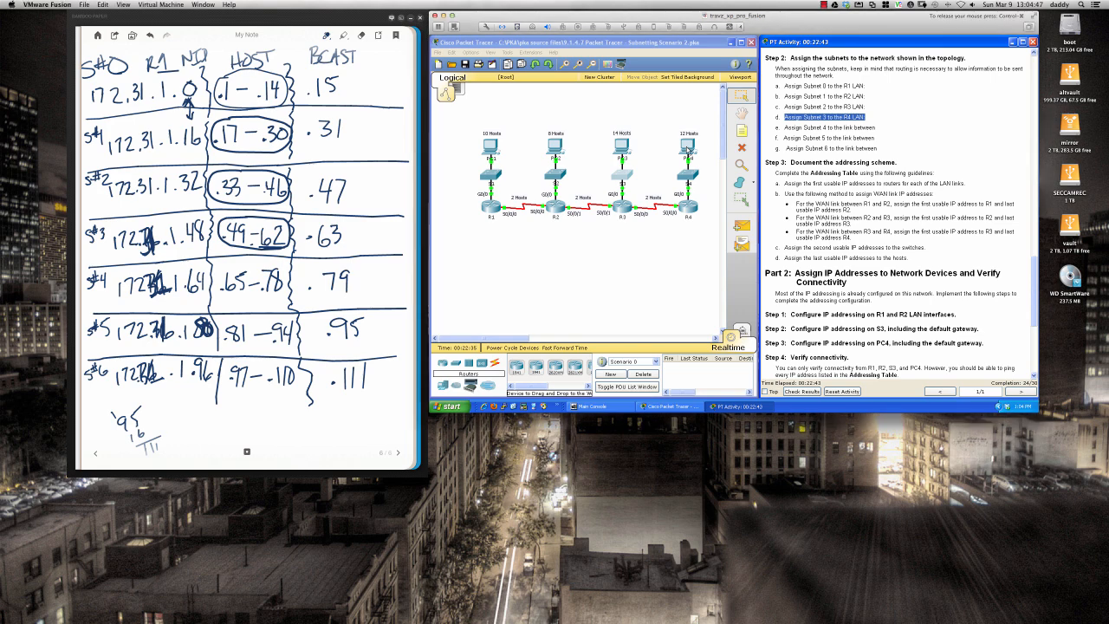
pyautogui.moveTo(696, 117); pyautogui.dragTo(553, 162)
pyautogui.click(499, 172)
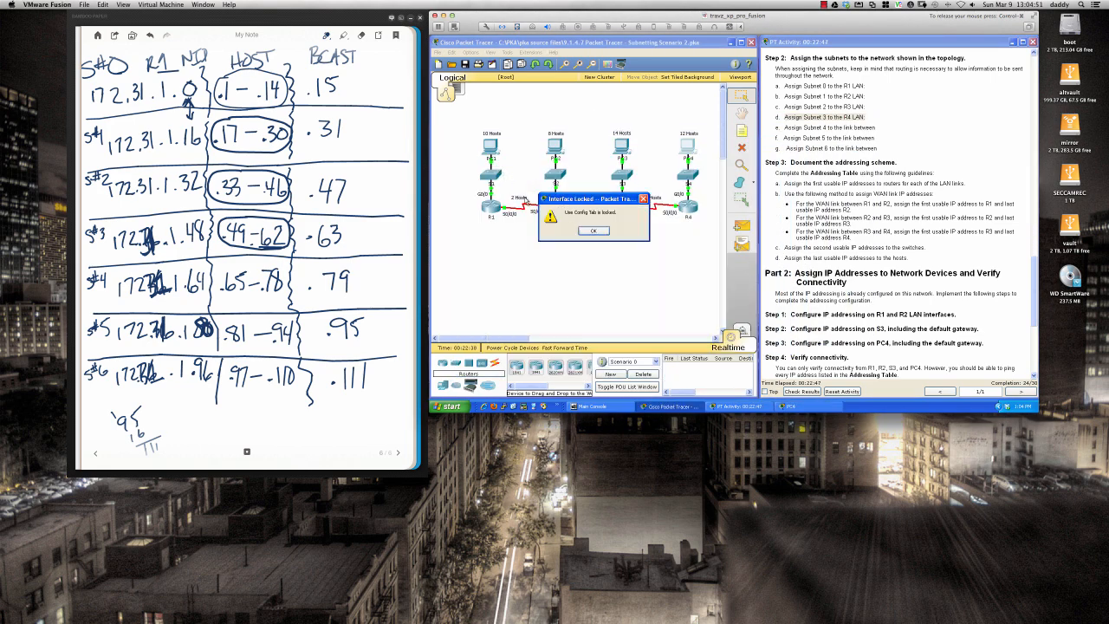
pyautogui.click(591, 230)
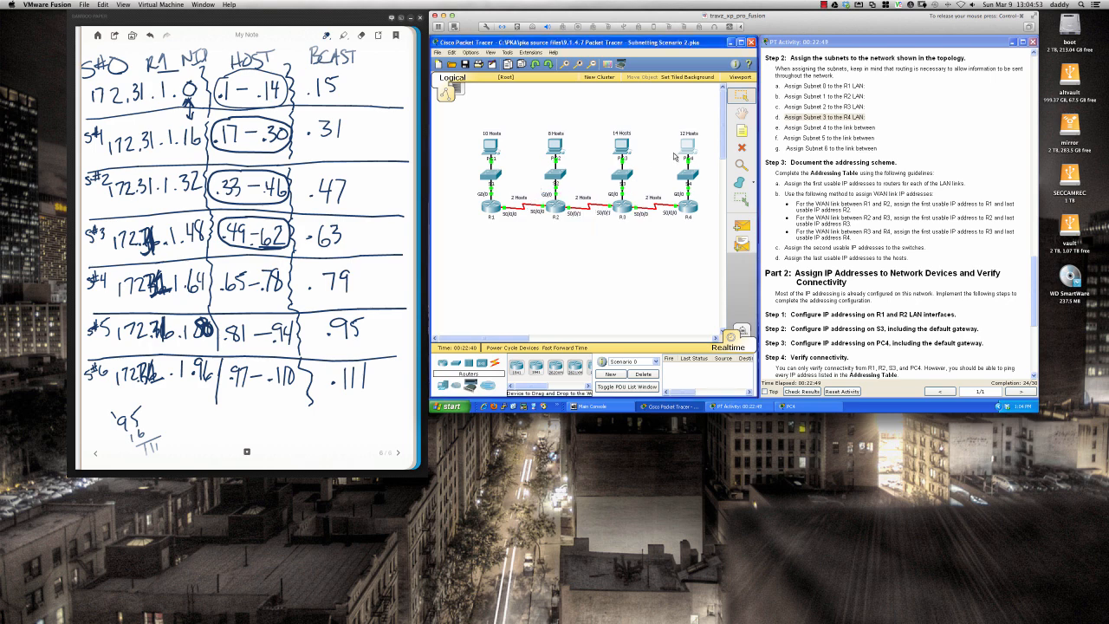
pyautogui.click(695, 147)
pyautogui.click(527, 171)
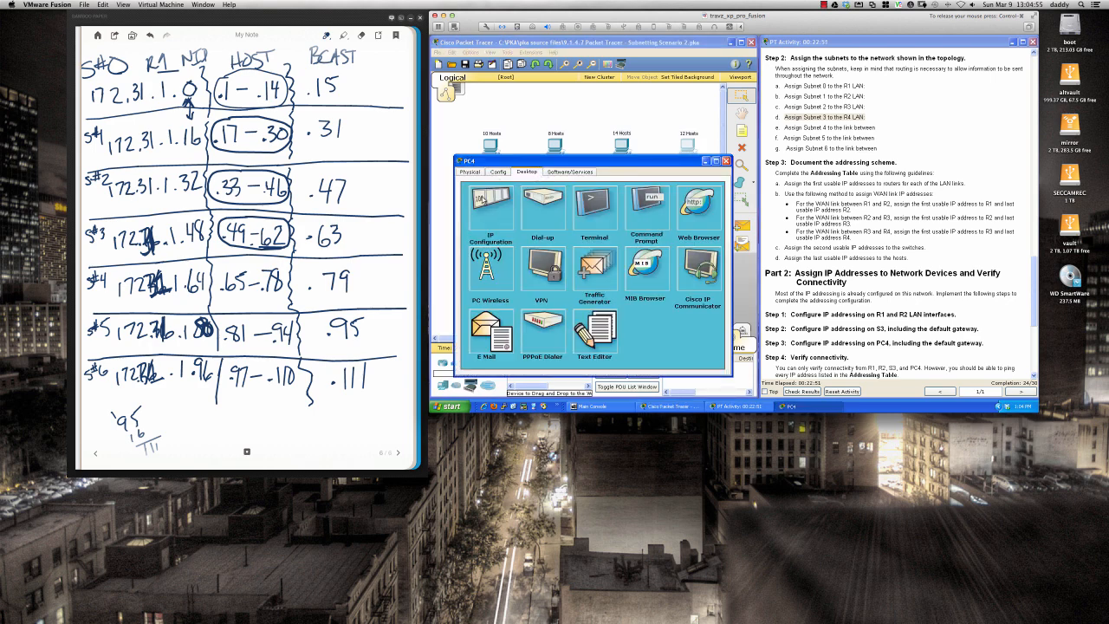
pyautogui.click(483, 201)
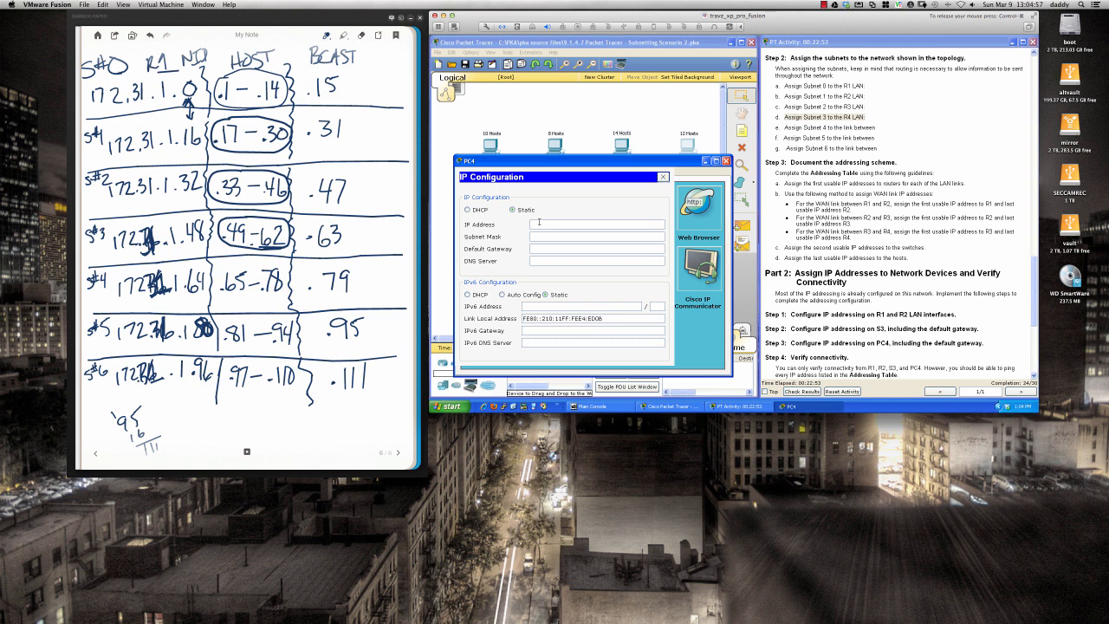
# Step: Give PC4 the static IP address 172.31.1.62 with the subnet mask 255.255.255.240
pyautogui.write('172.31.1.6')
pyautogui.press('Tab')
pyautogui.click(577, 236)
pyautogui.press('BackSpace')
pyautogui.press('BackSpace')
pyautogui.press('BackSpace')
# Step: Underline .49 in the handwritten Subnet 3 range, set PC4's default gateway to 172.31.1.49, and close the PC4 window
pyautogui.write('172.31')
pyautogui.click(222, 246)
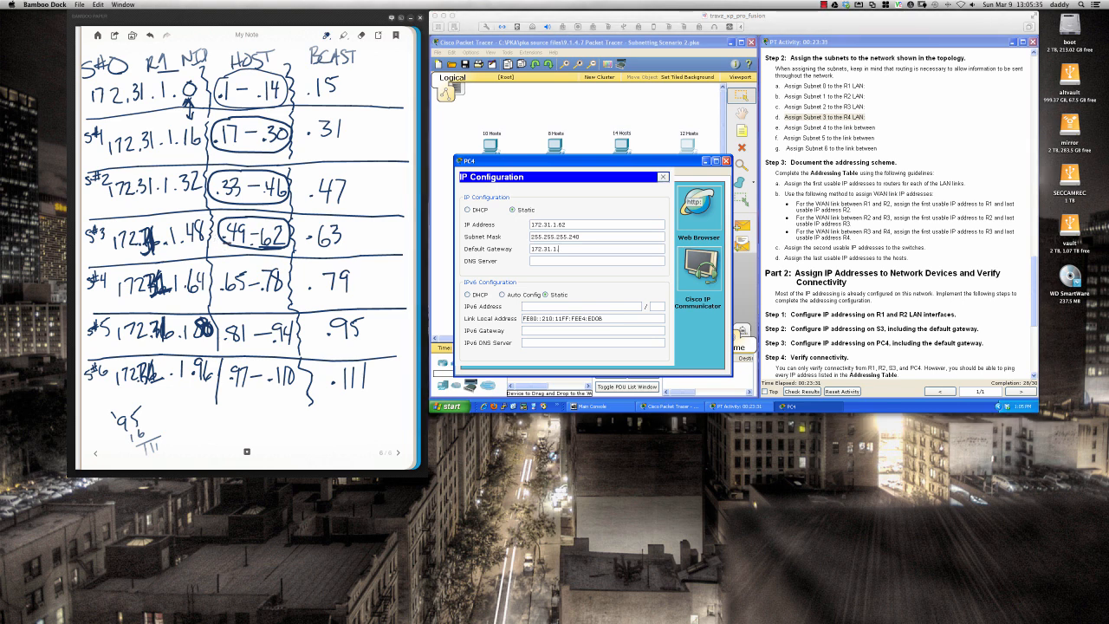
pyautogui.moveTo(230, 244); pyautogui.dragTo(245, 242)
pyautogui.click(567, 248)
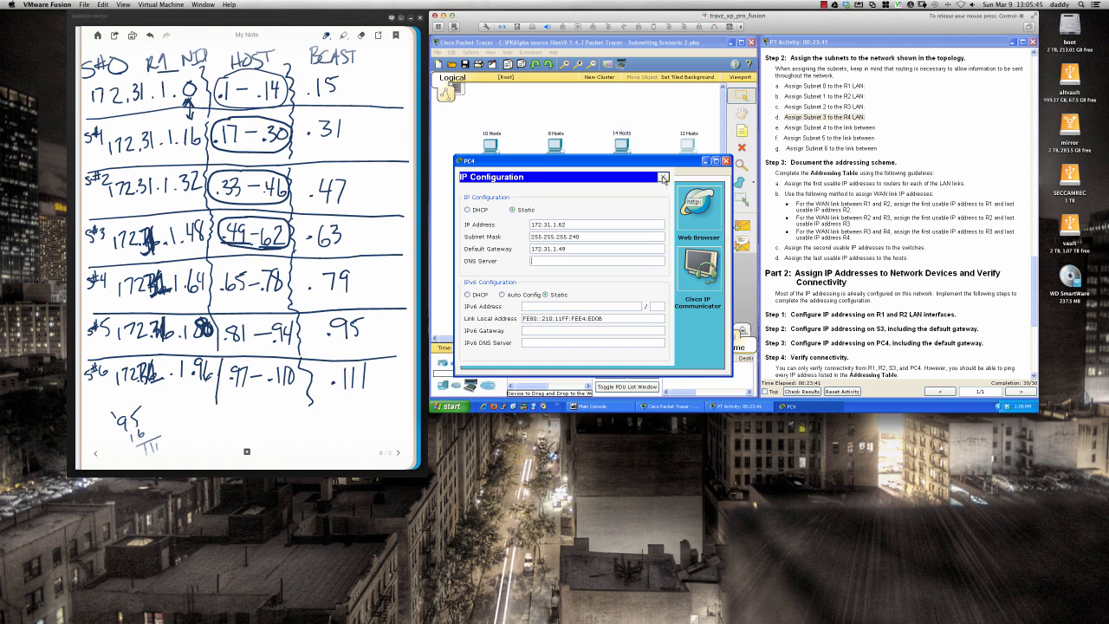
pyautogui.click(663, 177)
pyautogui.click(726, 161)
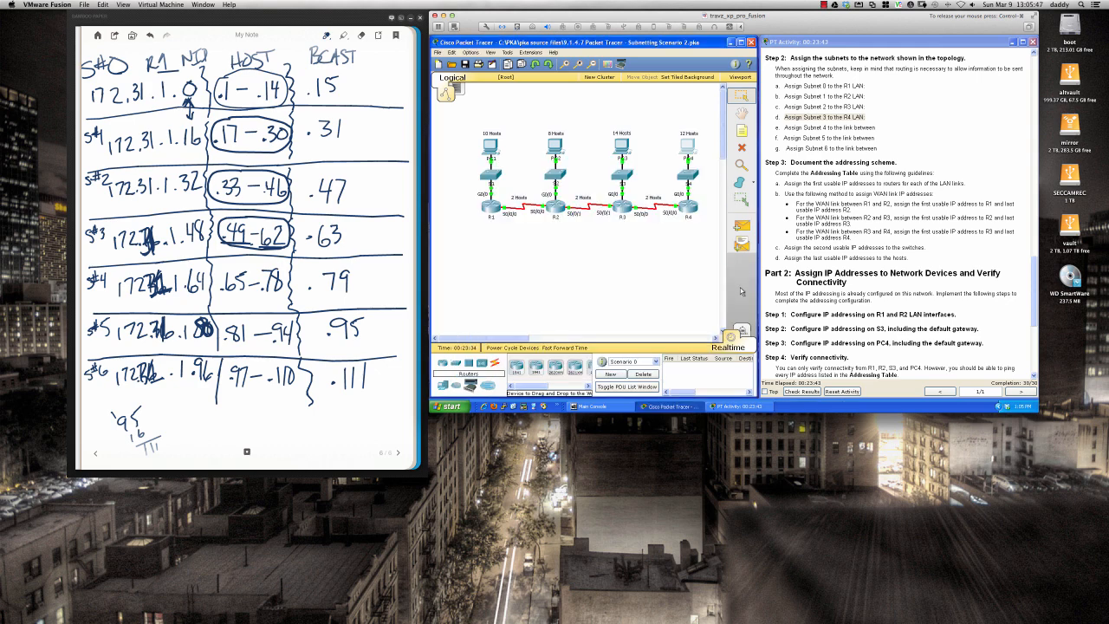
# Step: Check the activity results, review the individual assessment items, and close the results
pyautogui.scroll(-3, 854, 354)
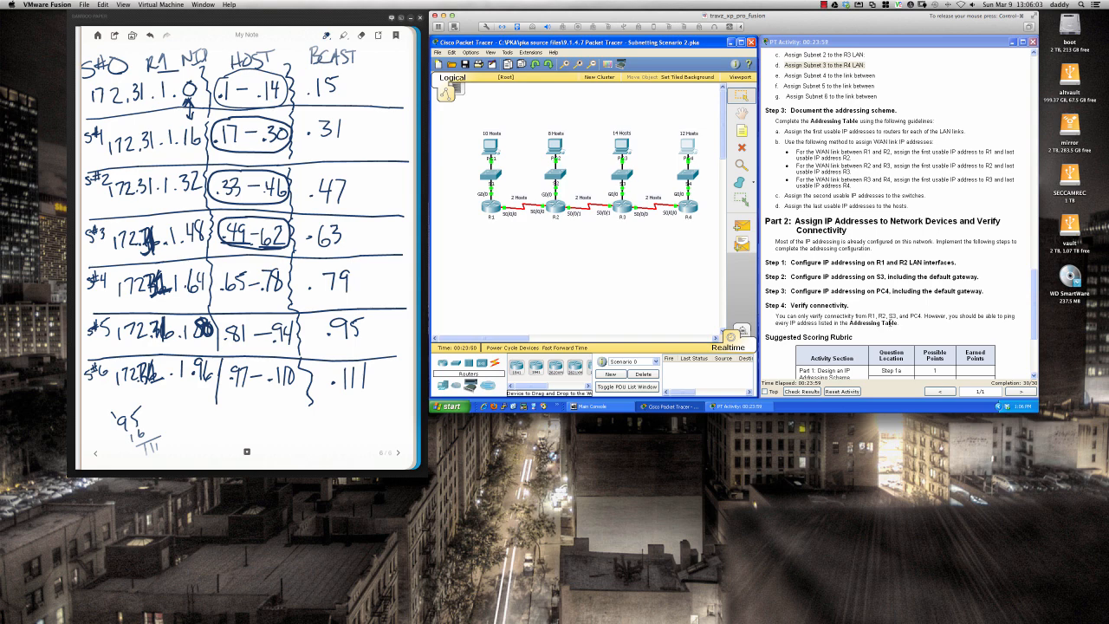
pyautogui.click(809, 391)
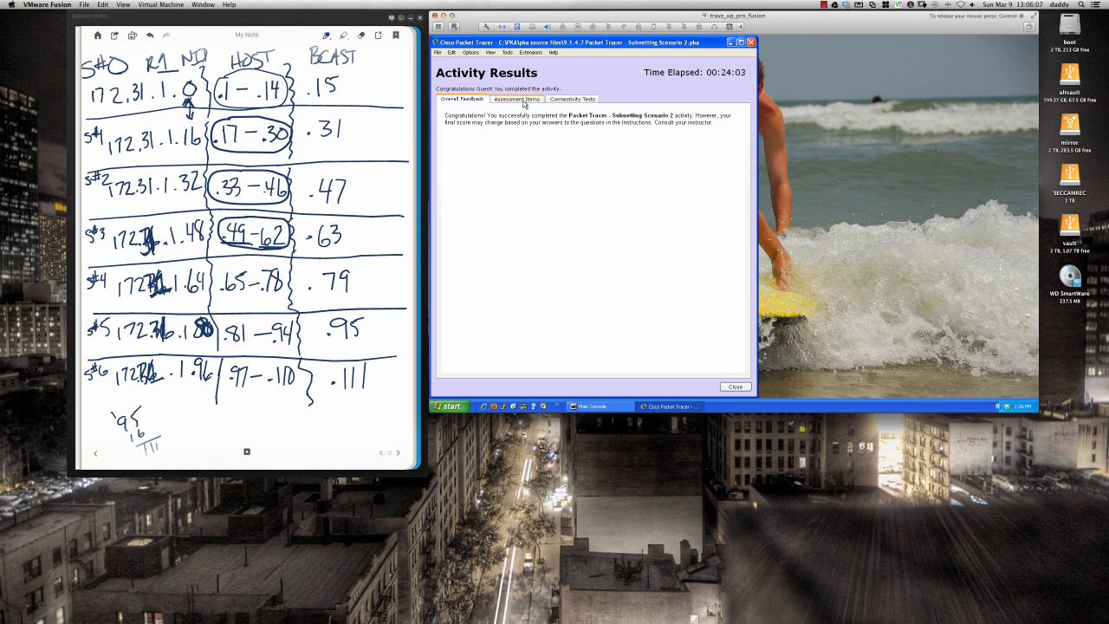
pyautogui.click(523, 101)
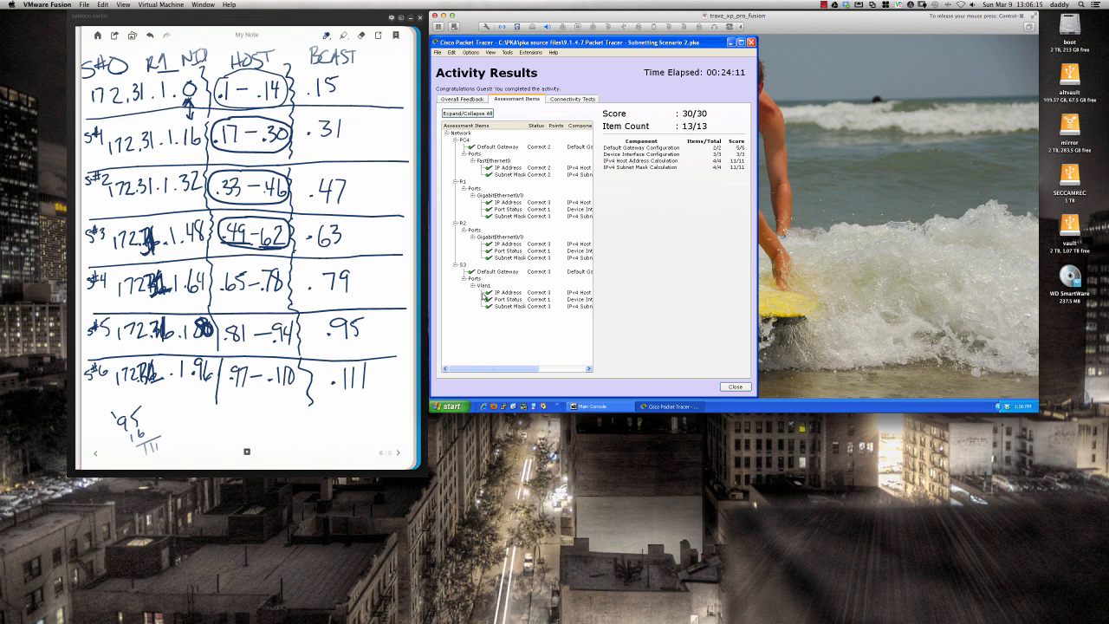
pyautogui.click(736, 388)
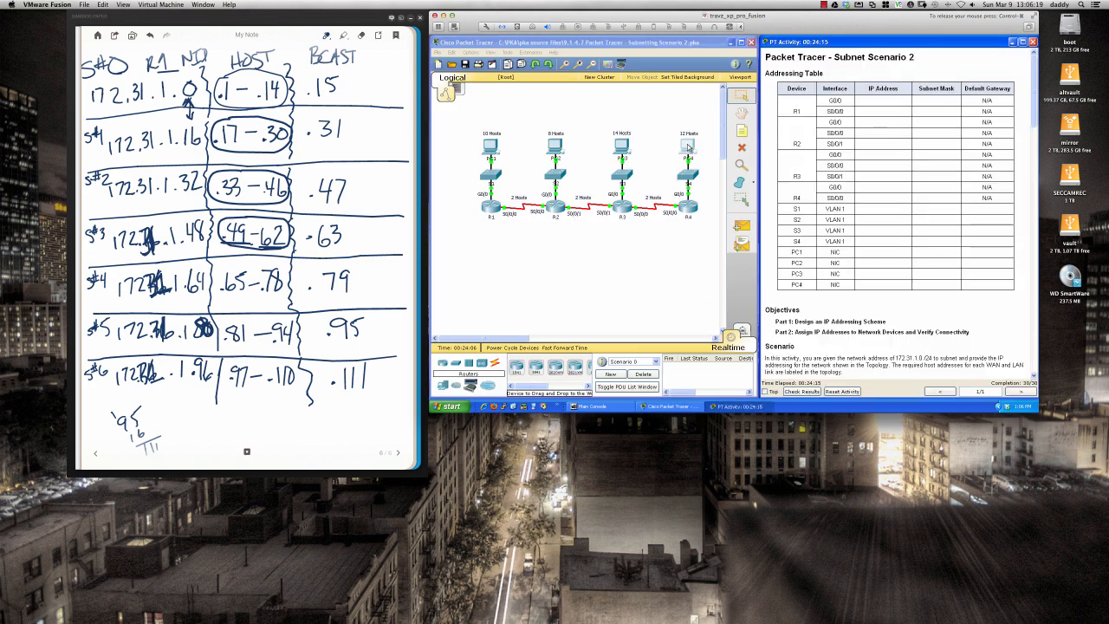
# Step: Open the Command Prompt on PC4 and ping 172.31.1.1
pyautogui.click(688, 147)
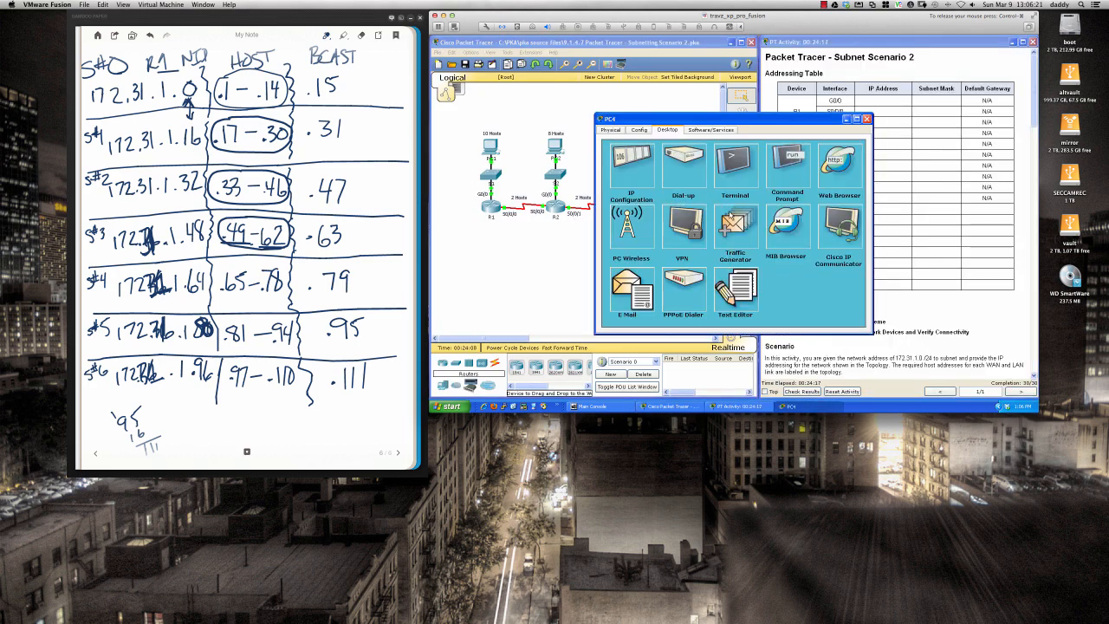
pyautogui.moveTo(730, 122); pyautogui.dragTo(590, 163)
pyautogui.click(501, 202)
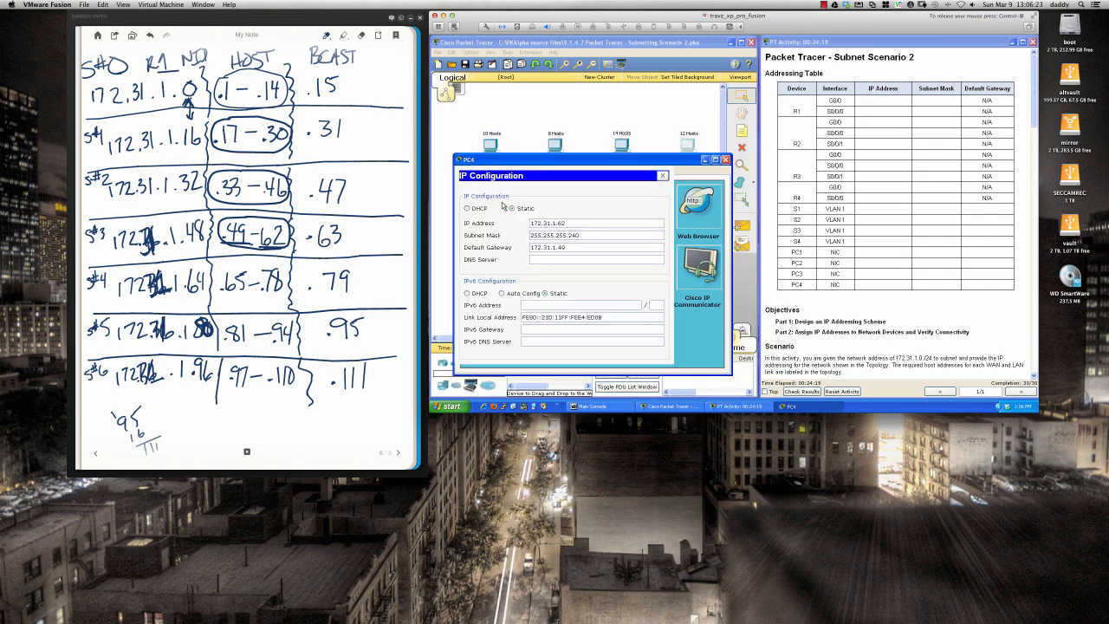
pyautogui.click(662, 177)
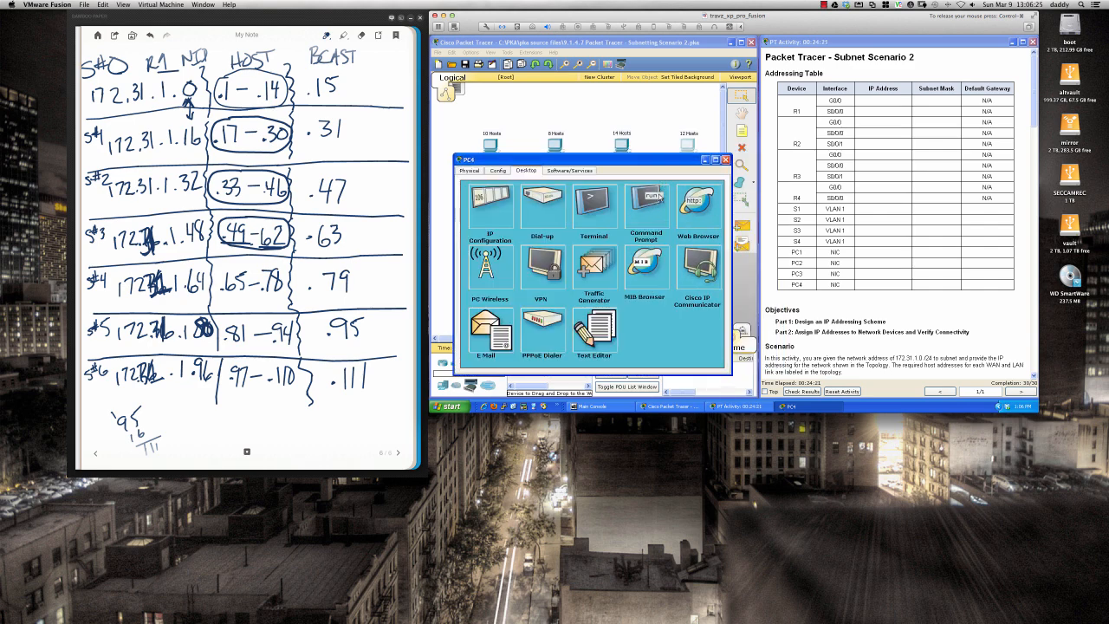
pyautogui.click(659, 198)
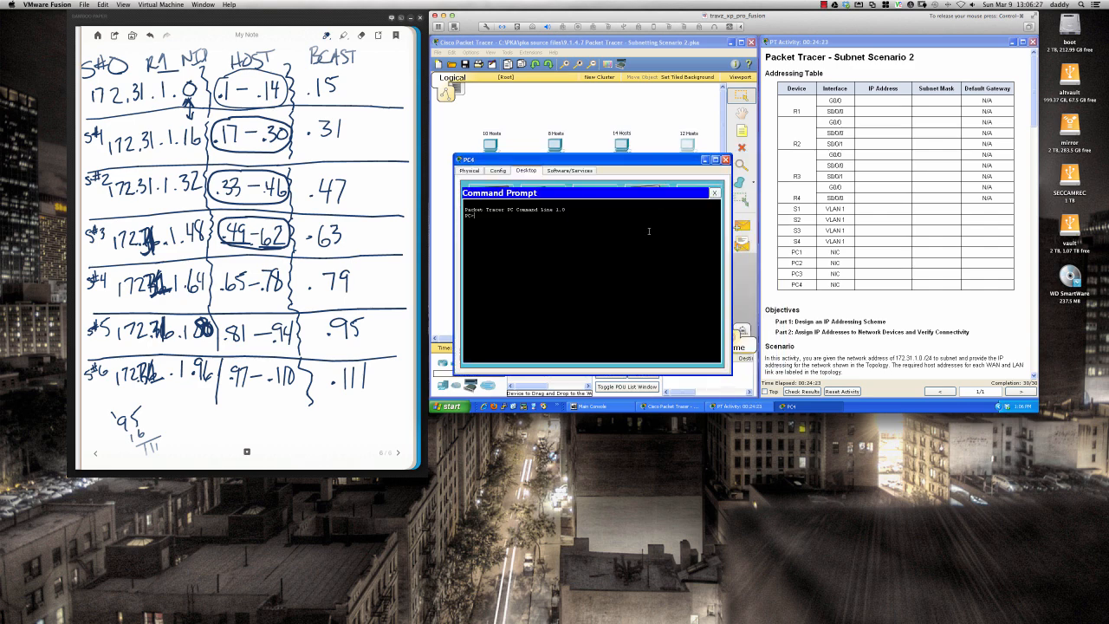
pyautogui.write('ping 172.31.1.1')
pyautogui.press('Return')
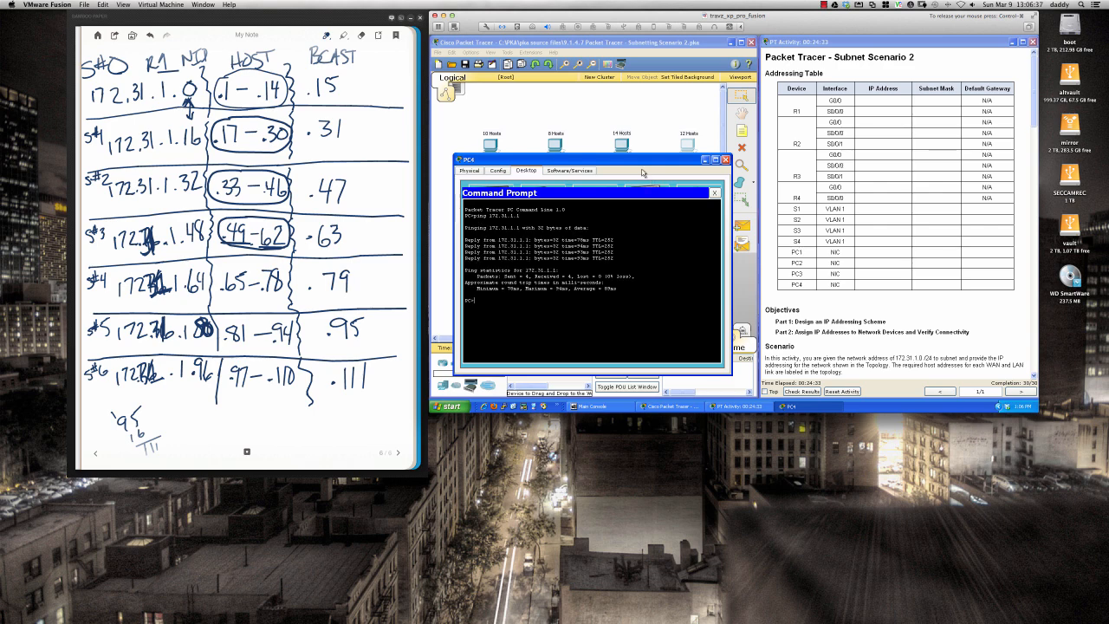
# Step: Consult the subnet assignments in the instructions and ping 172.31.1.14 from PC4
pyautogui.moveTo(641, 161); pyautogui.dragTo(686, 168)
pyautogui.click(847, 241)
pyautogui.scroll(-15, 848, 240)
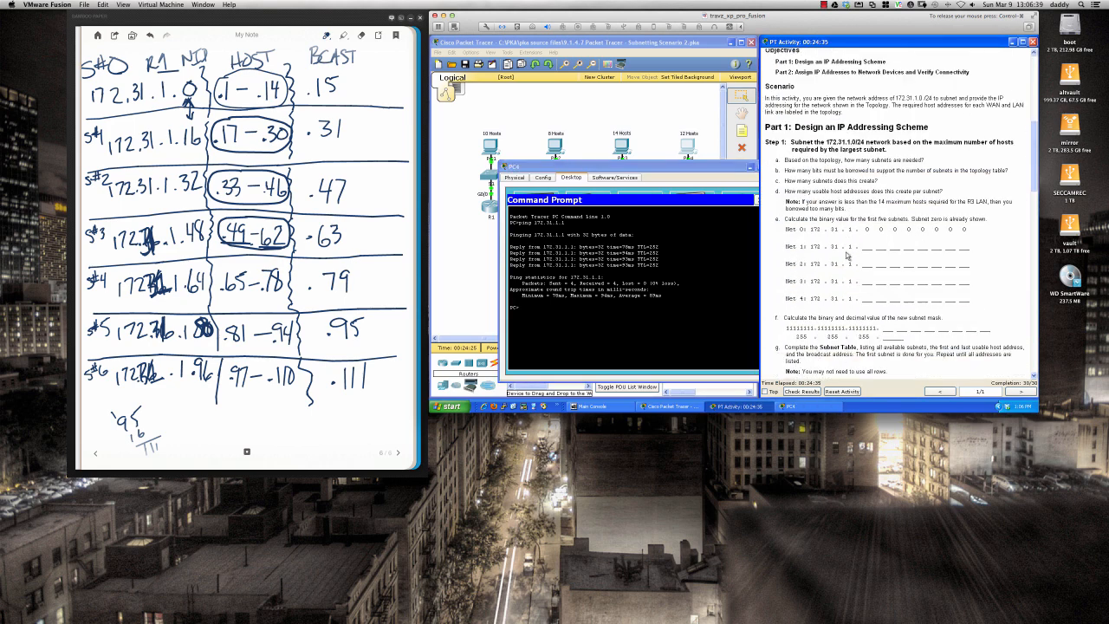
pyautogui.scroll(-3, 847, 256)
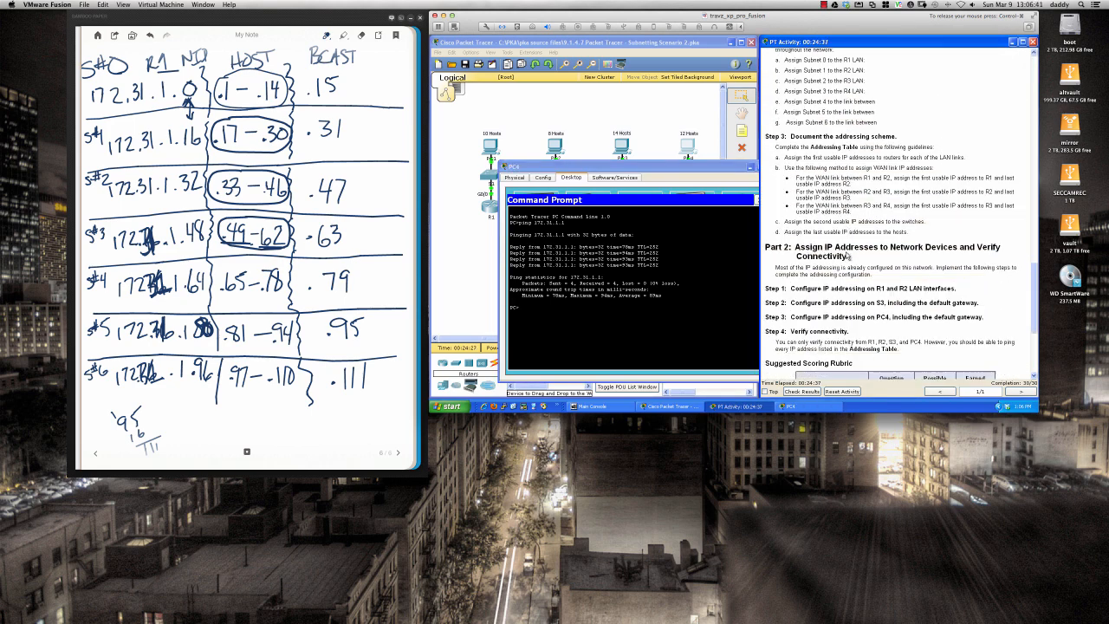
pyautogui.scroll(3, 848, 256)
pyautogui.moveTo(698, 167); pyautogui.dragTo(820, 178)
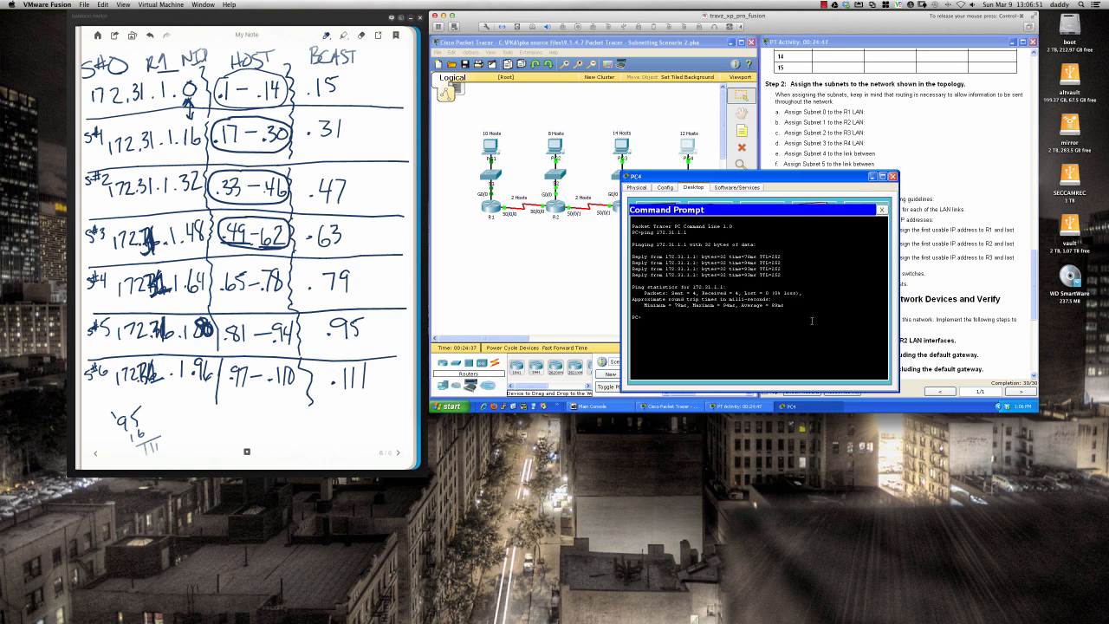
pyautogui.press('Up')
pyautogui.press('Return')
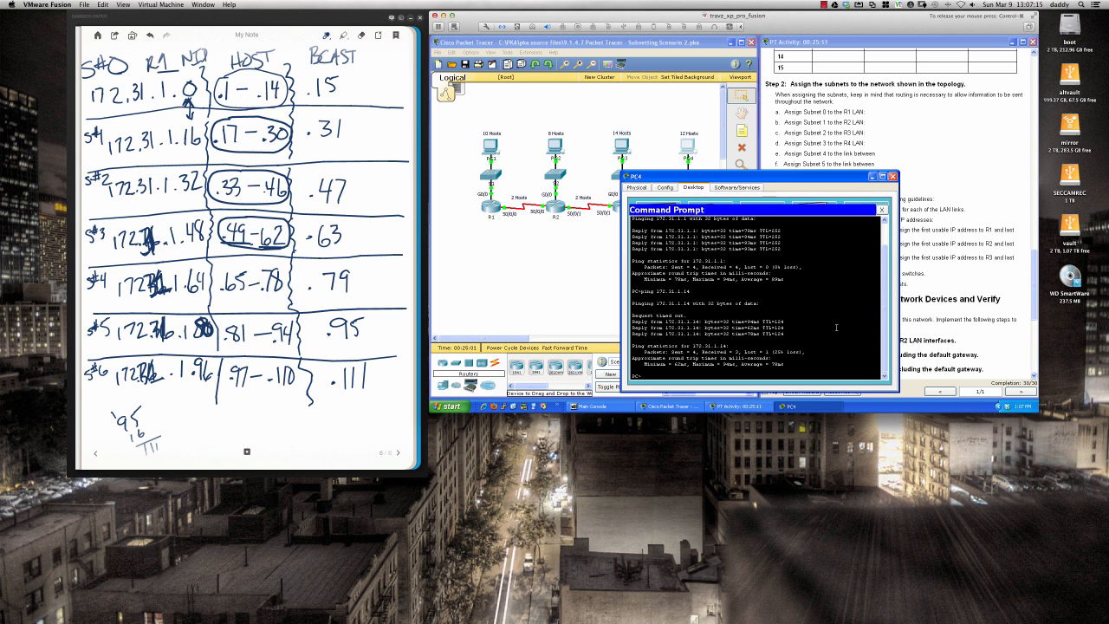
# Step: Ping 172.31.1.2 from PC4
pyautogui.press('Up')
pyautogui.press('BackSpace')
pyautogui.press('BackSpace')
pyautogui.write('2')
pyautogui.press('Return')
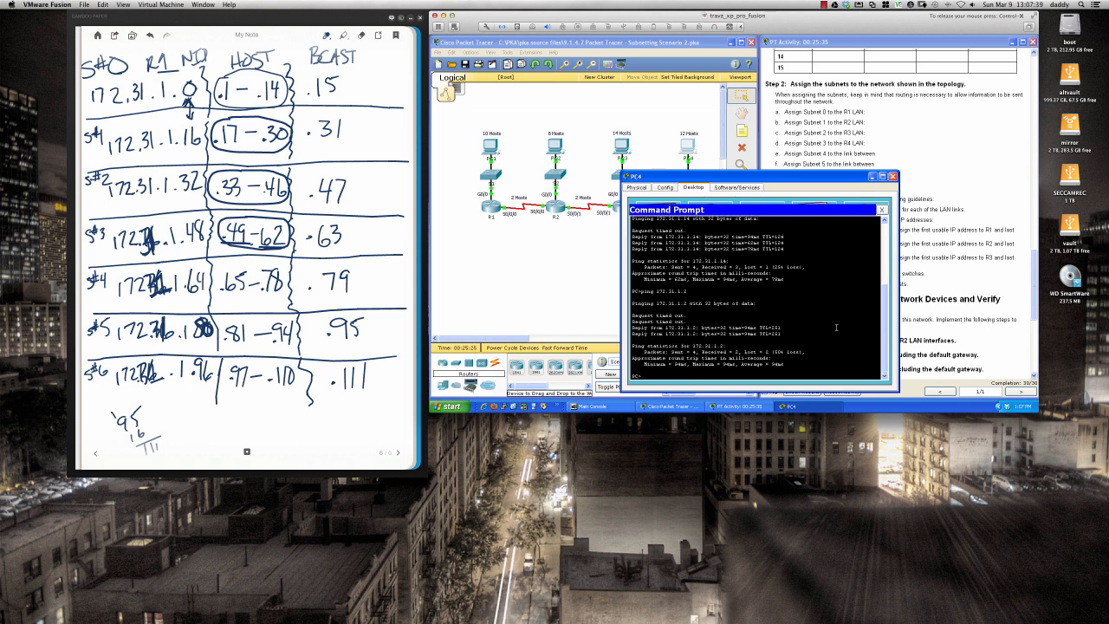
# Step: Ping 172.31.1.17 and 172.31.1.18 from PC4
pyautogui.press('Up')
pyautogui.press('BackSpace')
pyautogui.write('72.31.1.1')
pyautogui.press('Return')
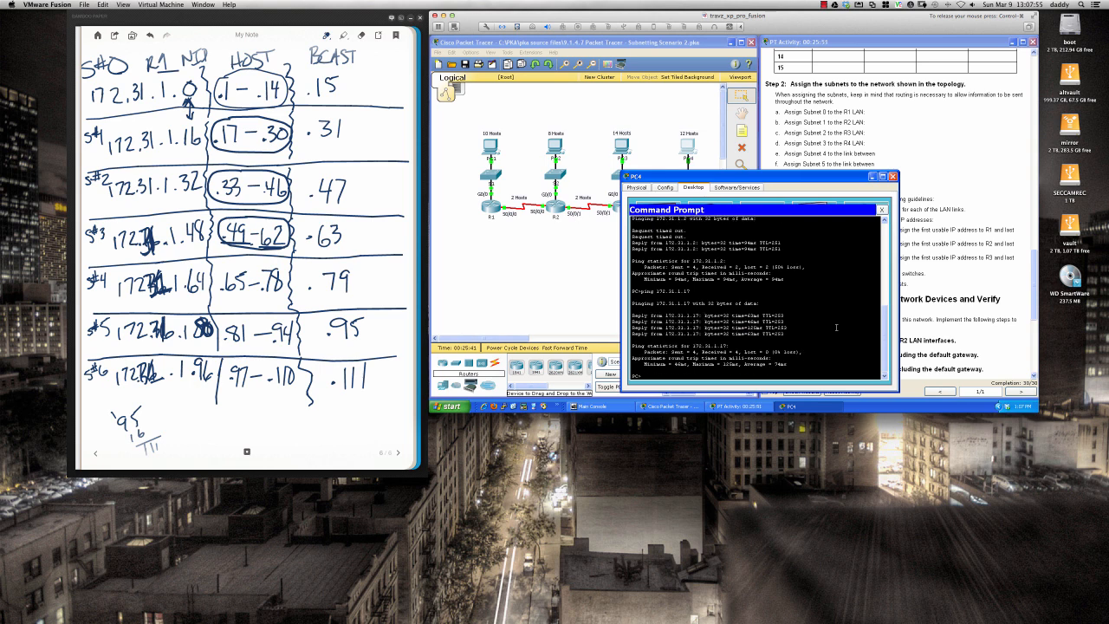
pyautogui.press('Up')
pyautogui.press('Return')
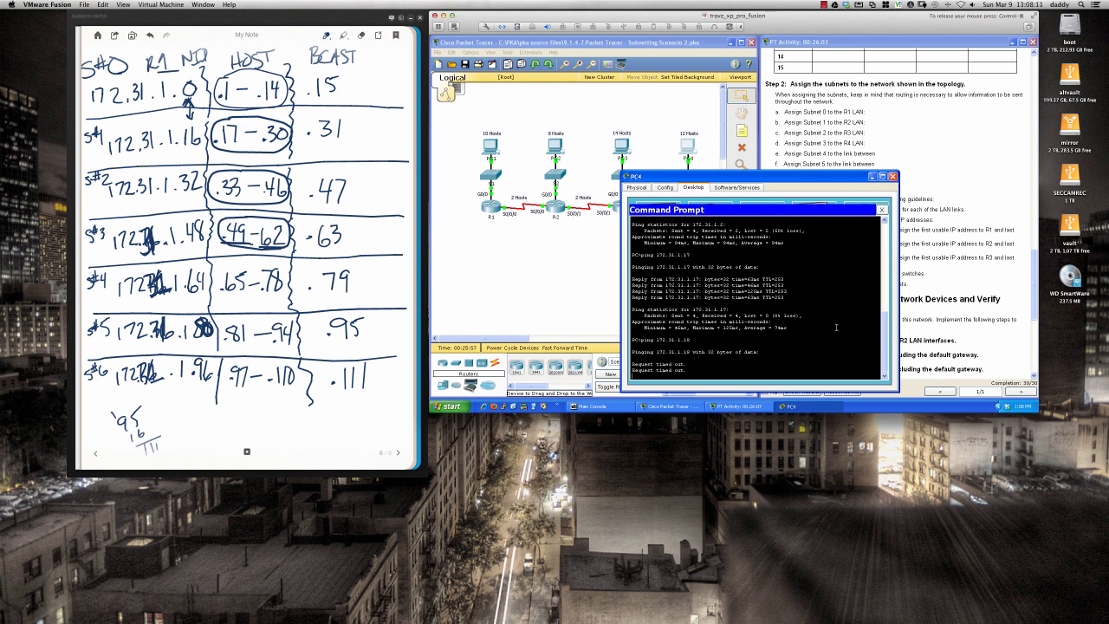
# Step: Ping 172.31.1.30 from PC4
pyautogui.press('Up')
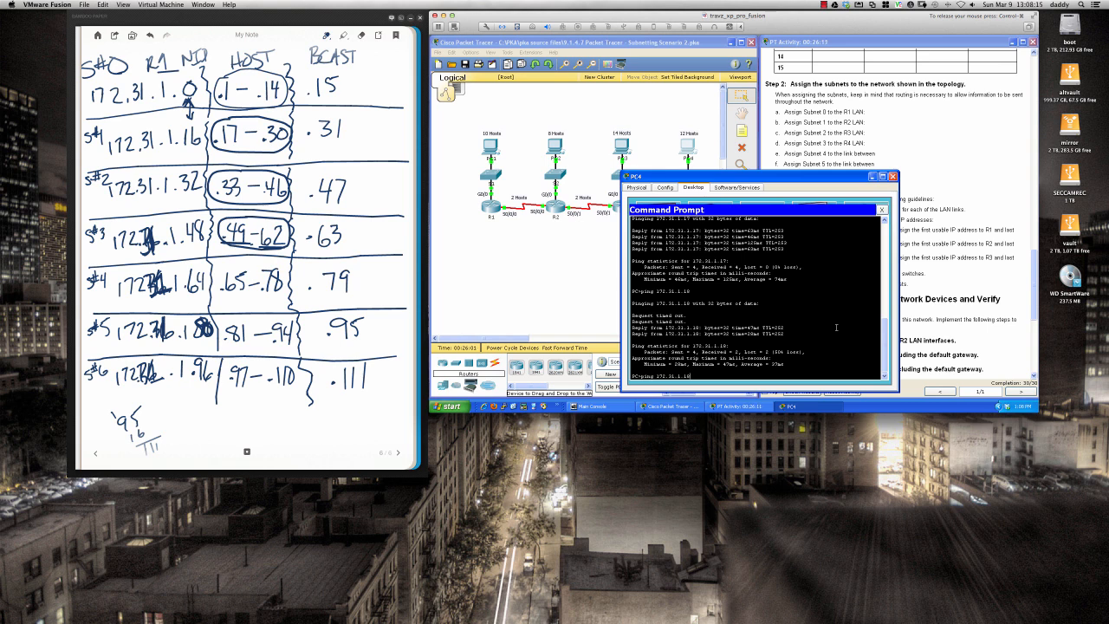
pyautogui.press('BackSpace')
pyautogui.press('BackSpace')
pyautogui.write('30')
pyautogui.press('Return')
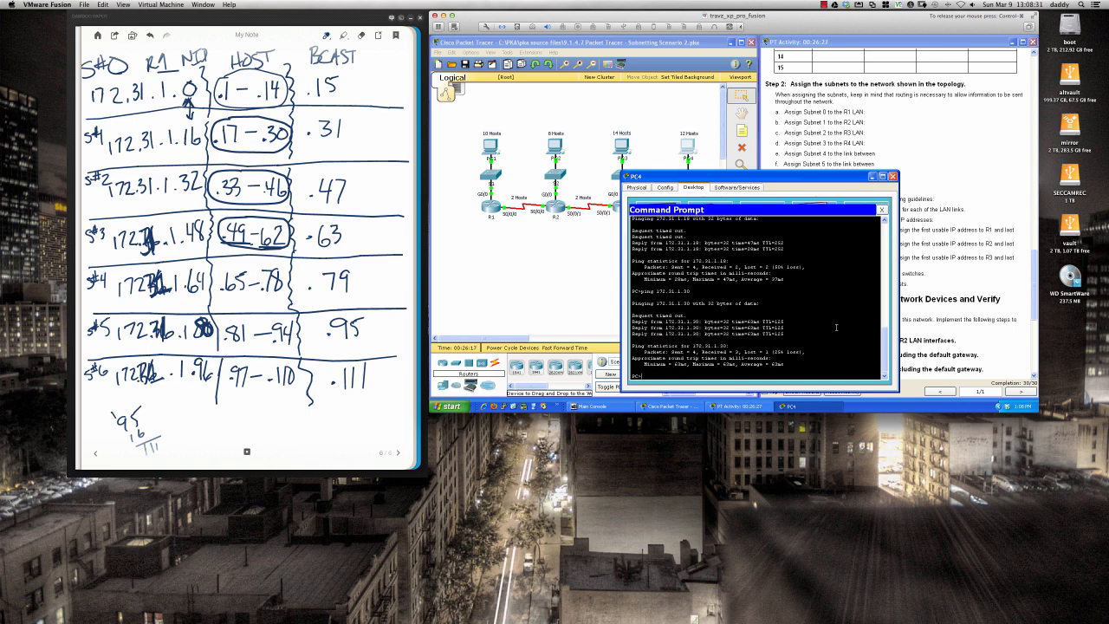
# Step: Ping 172.31.1.33 and 172.31.1.34 from PC4
pyautogui.moveTo(793, 178); pyautogui.dragTo(834, 182)
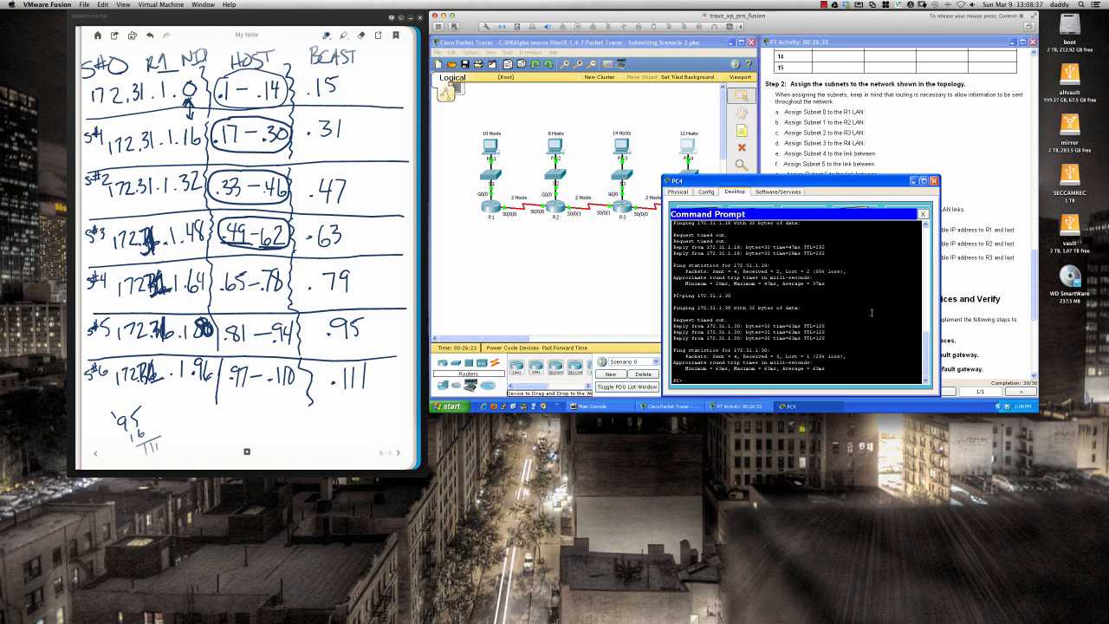
pyautogui.press('Up')
pyautogui.press('BackSpace')
pyautogui.click(854, 333)
pyautogui.write('31.1.33')
pyautogui.press('Return')
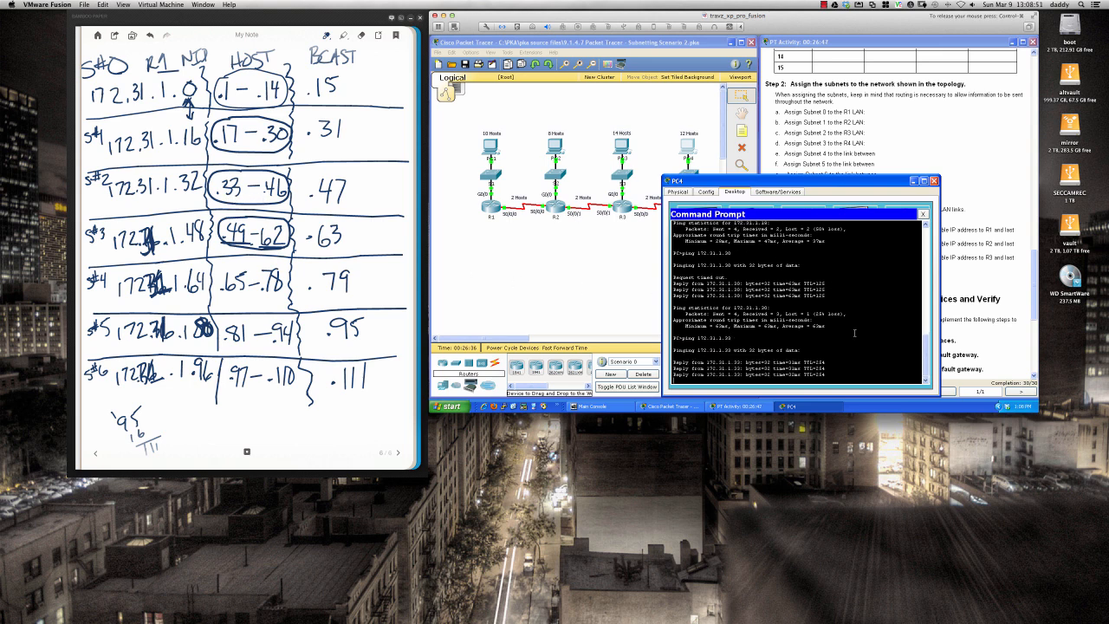
pyautogui.press('Up')
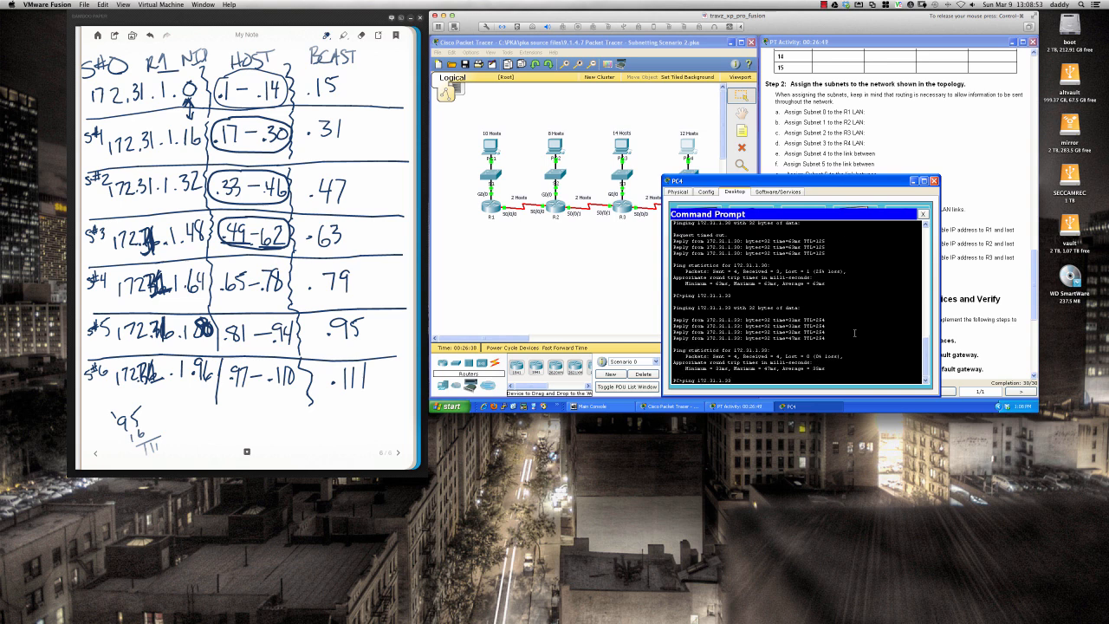
pyautogui.write('4')
pyautogui.press('Return')
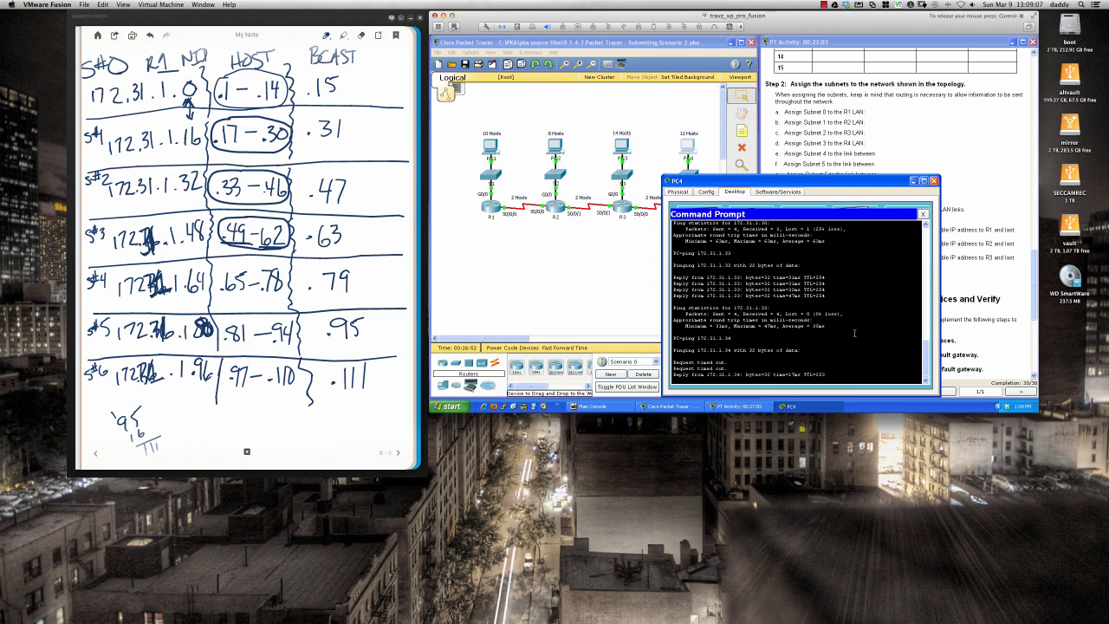
# Step: Ping 172.31.1.46 from PC4, and close PC4's Command Prompt and device window
pyautogui.press('Up')
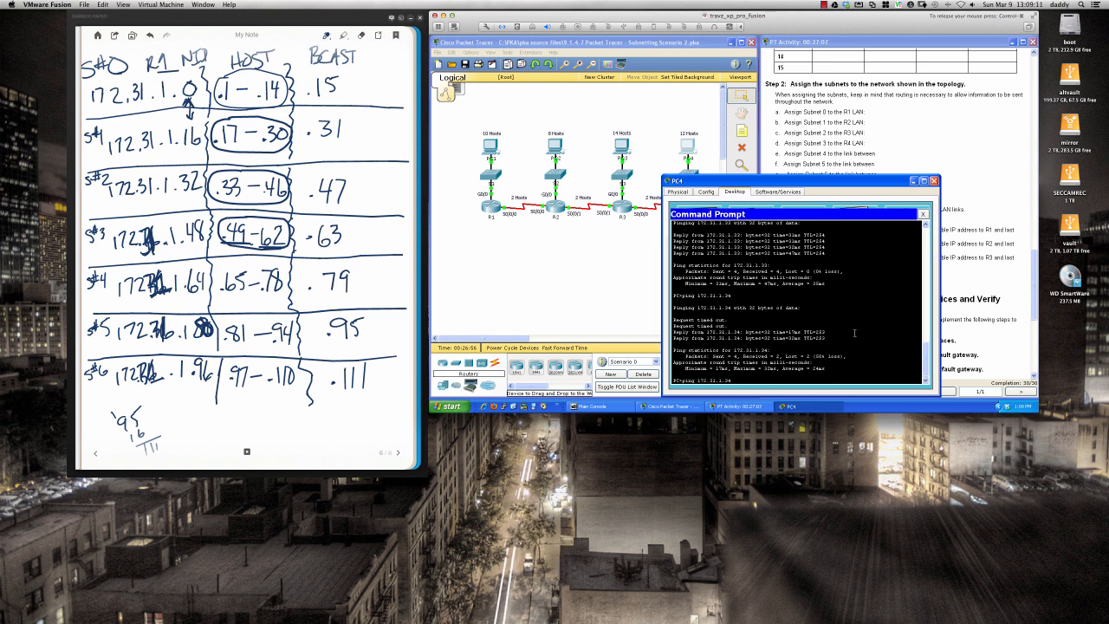
pyautogui.press('BackSpace')
pyautogui.press('BackSpace')
pyautogui.write('46')
pyautogui.press('Return')
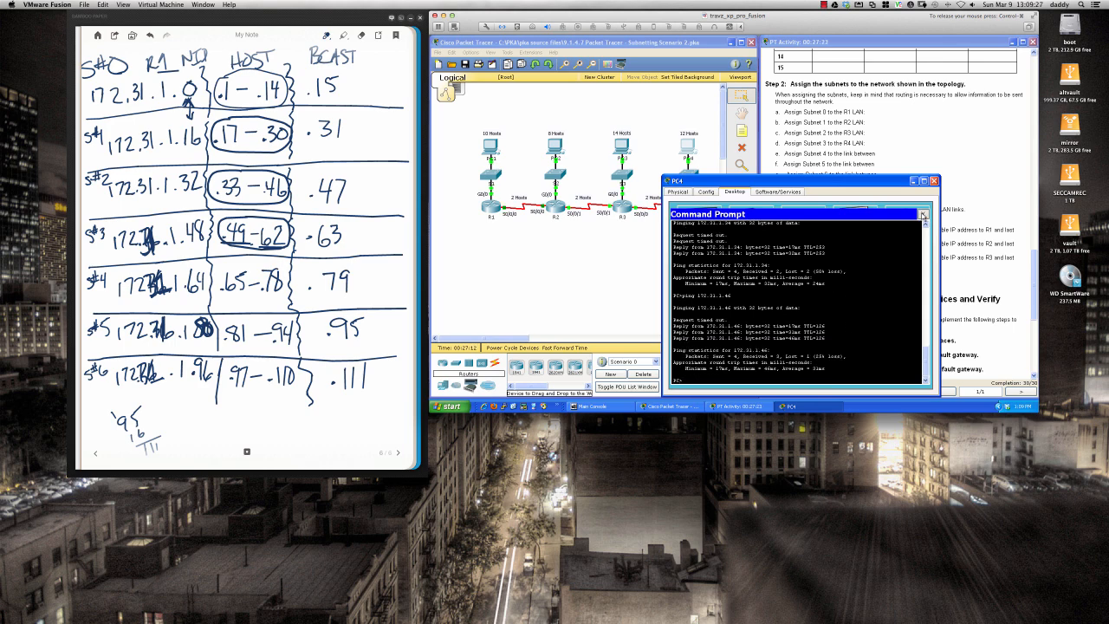
pyautogui.click(923, 214)
pyautogui.click(933, 182)
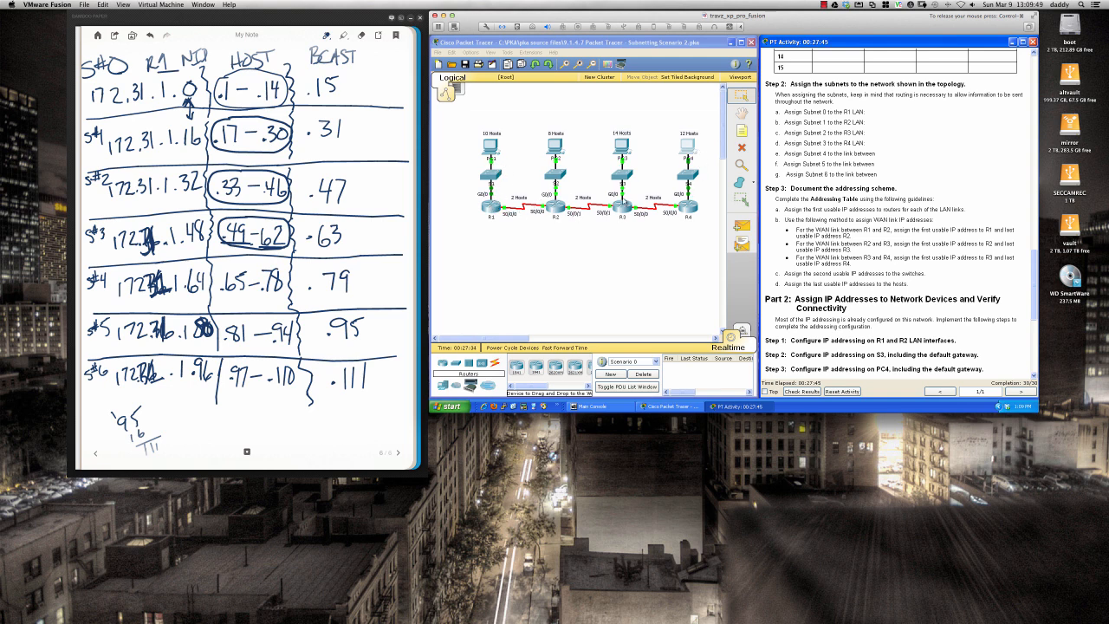
# Step: Open the command line of switch S3 and ping 172.31.1.1
pyautogui.click(625, 180)
pyautogui.moveTo(638, 116); pyautogui.dragTo(774, 176)
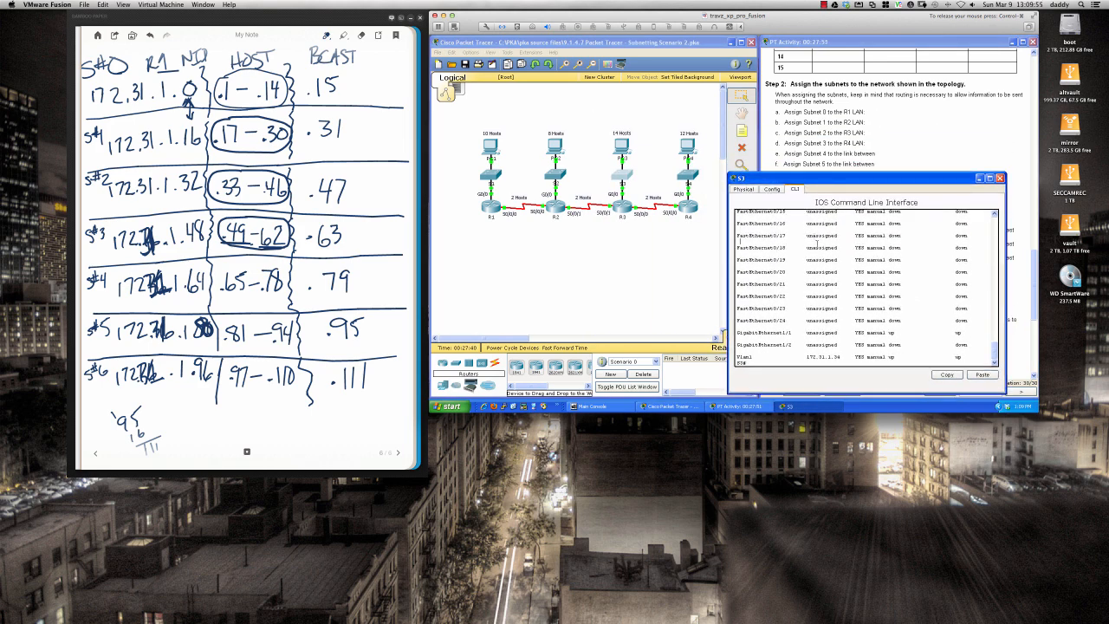
pyautogui.press('Return')
pyautogui.press('Return')
pyautogui.press('Return')
pyautogui.write('ping')
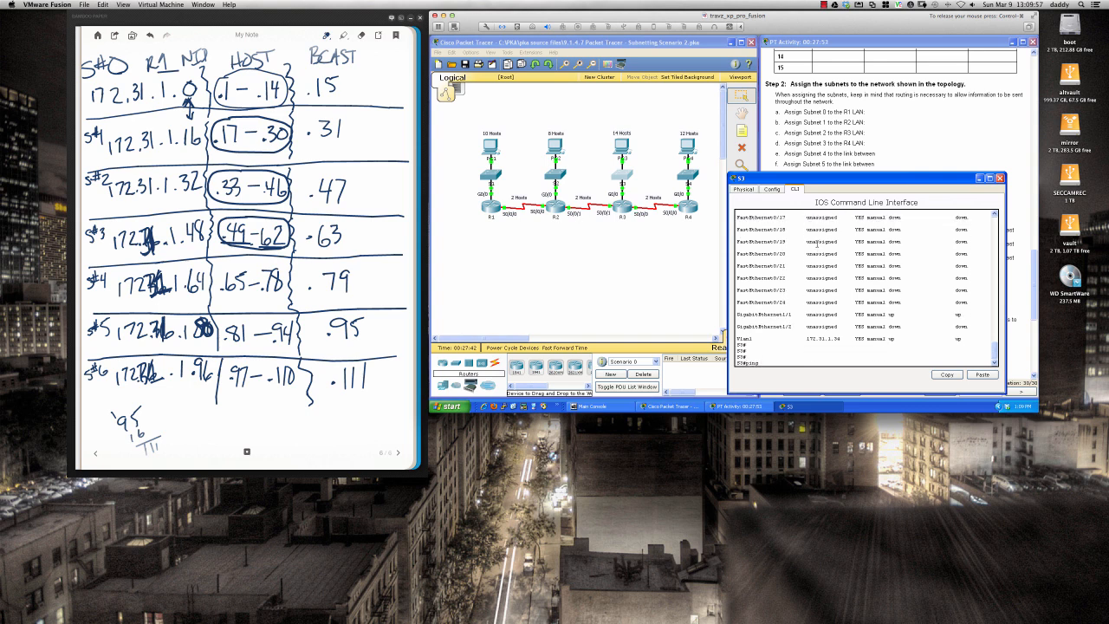
pyautogui.write(' 172.31.1.1')
pyautogui.press('Return')
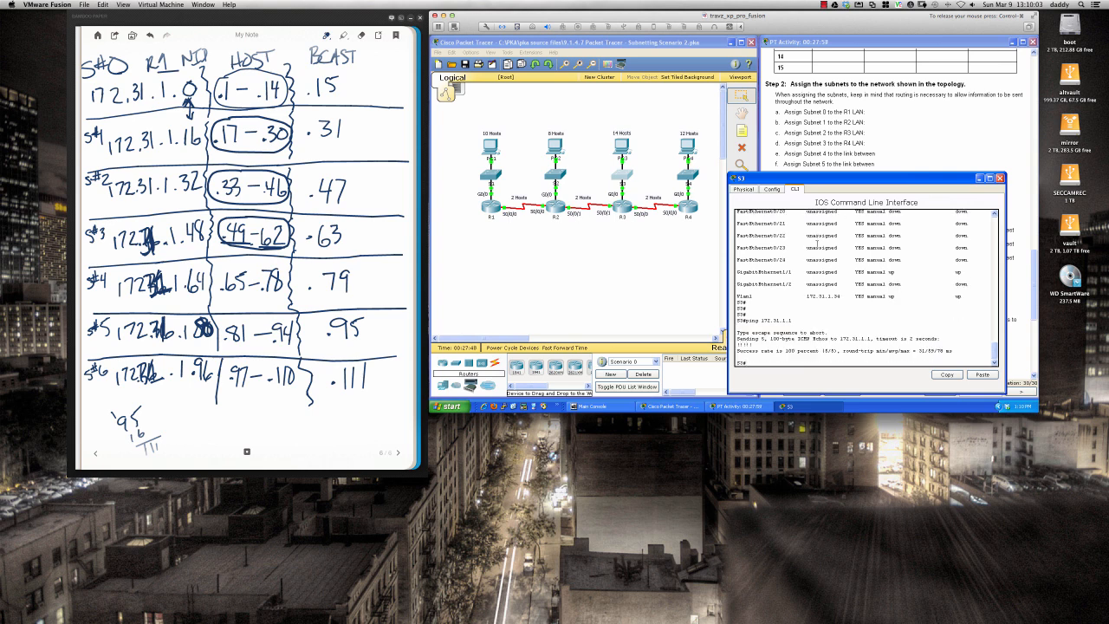
# Step: Ping 172.31.1.2 and 172.31.1.14 from S3
pyautogui.press('Up')
pyautogui.write('2')
pyautogui.press('Return')
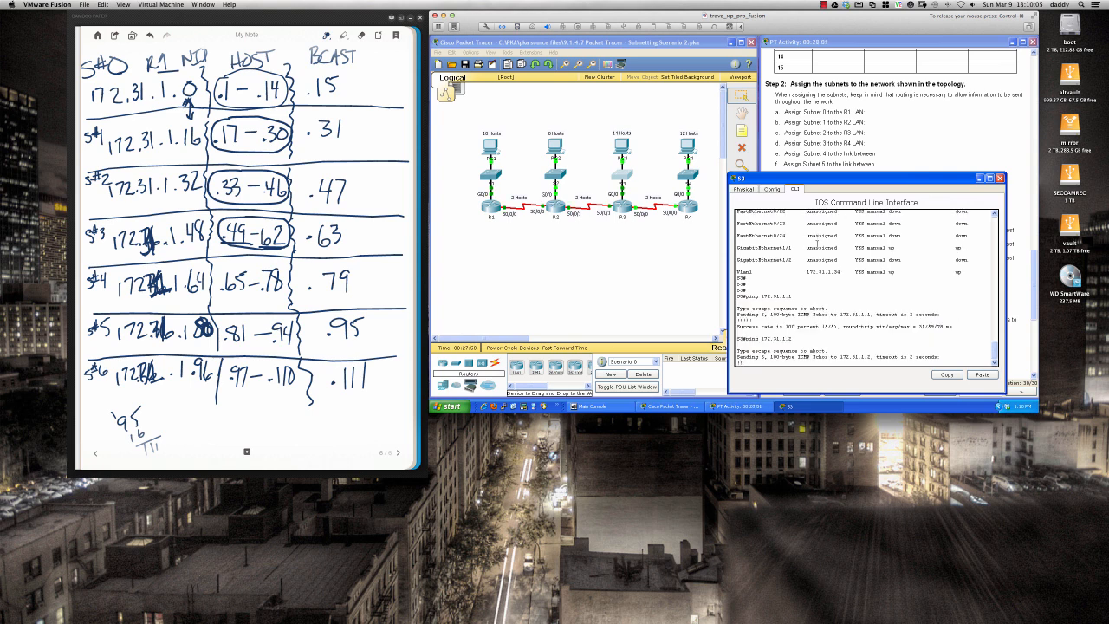
pyautogui.press('Up')
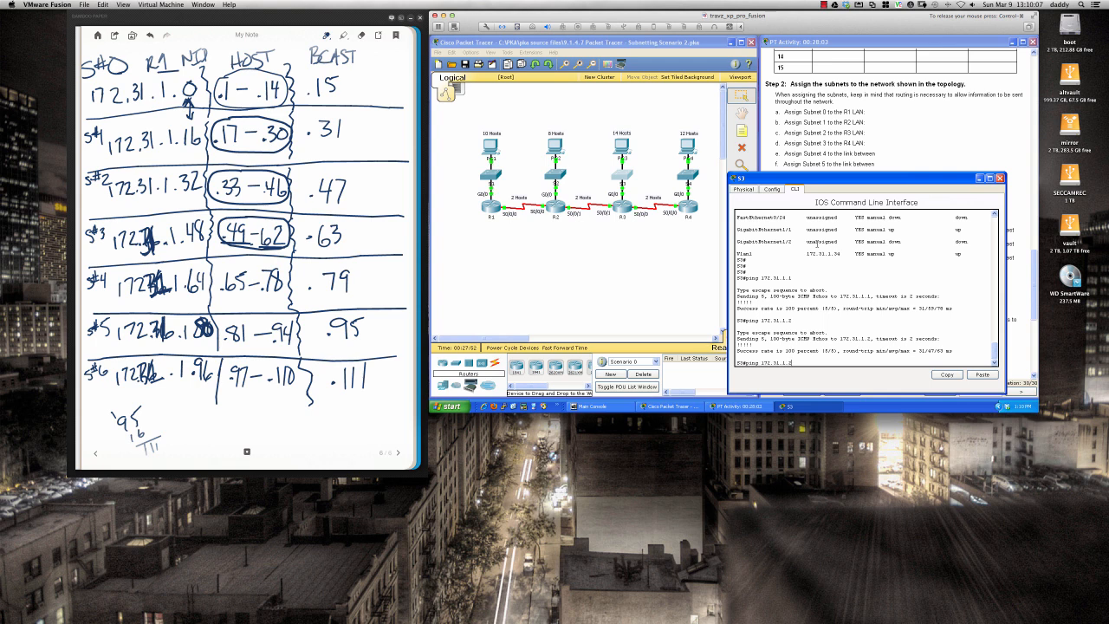
pyautogui.press('BackSpace')
pyautogui.write('14')
pyautogui.press('Return')
# Step: Ping the R2 LAN addresses 172.31.1.17, 172.31.1.18 and 172.31.1.30 from S3
pyautogui.press('Up')
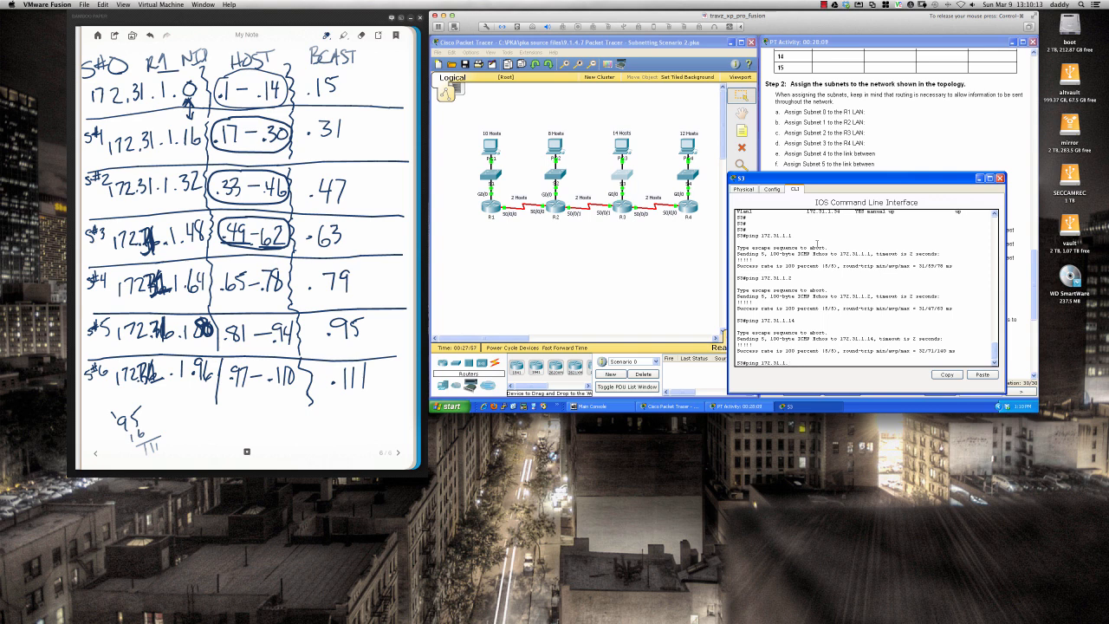
pyautogui.write('7')
pyautogui.press('Return')
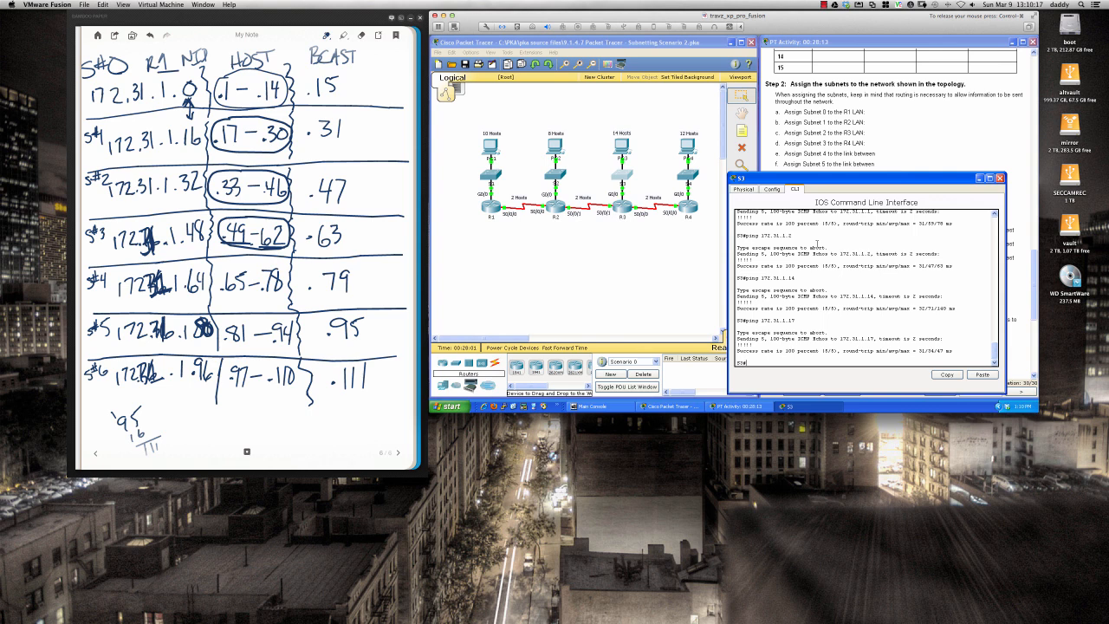
pyautogui.press('Up')
pyautogui.press('BackSpace')
pyautogui.write('8')
pyautogui.press('Return')
pyautogui.press('Up')
pyautogui.write('30')
pyautogui.press('Return')
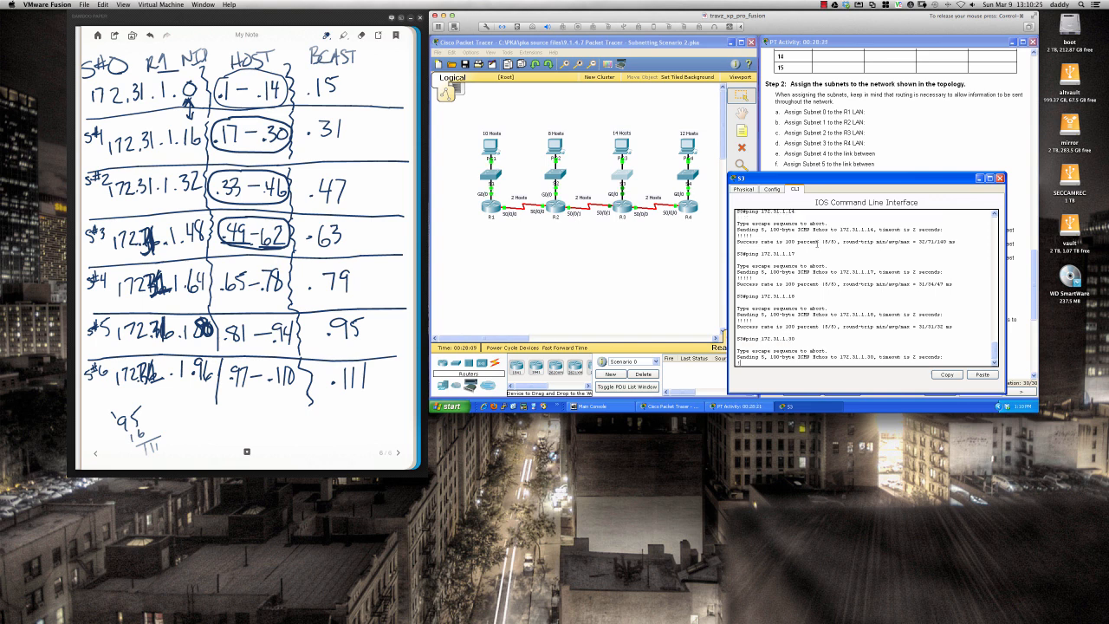
# Step: Ping 172.31.1.49 once and 172.31.1.50 twice from S3
pyautogui.press('Up')
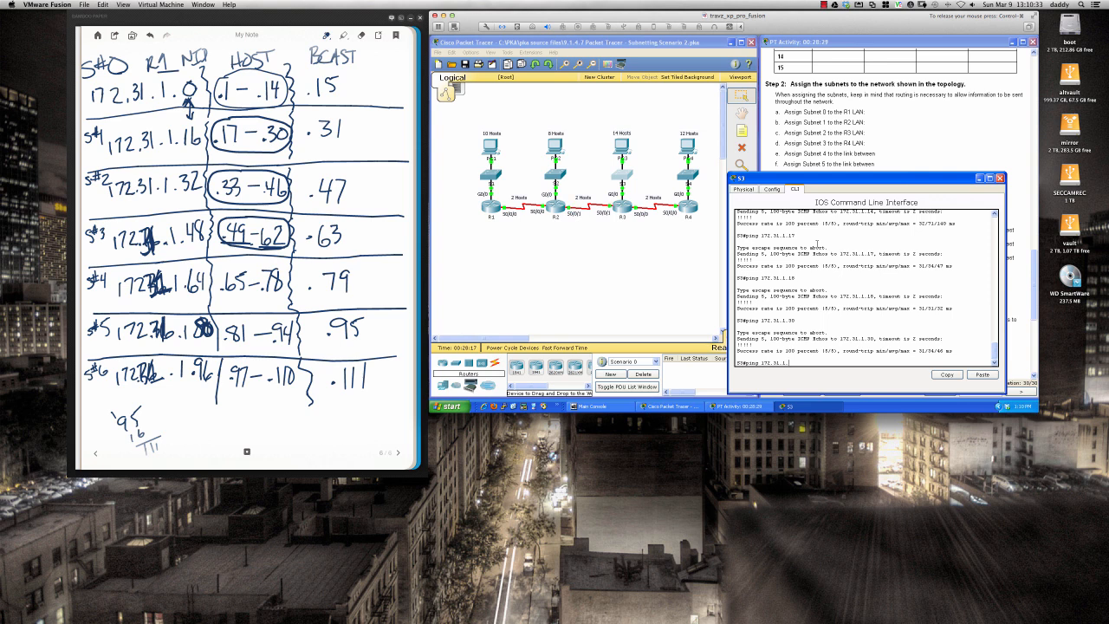
pyautogui.write('49')
pyautogui.press('Return')
pyautogui.press('Up')
pyautogui.write('50')
pyautogui.press('Return')
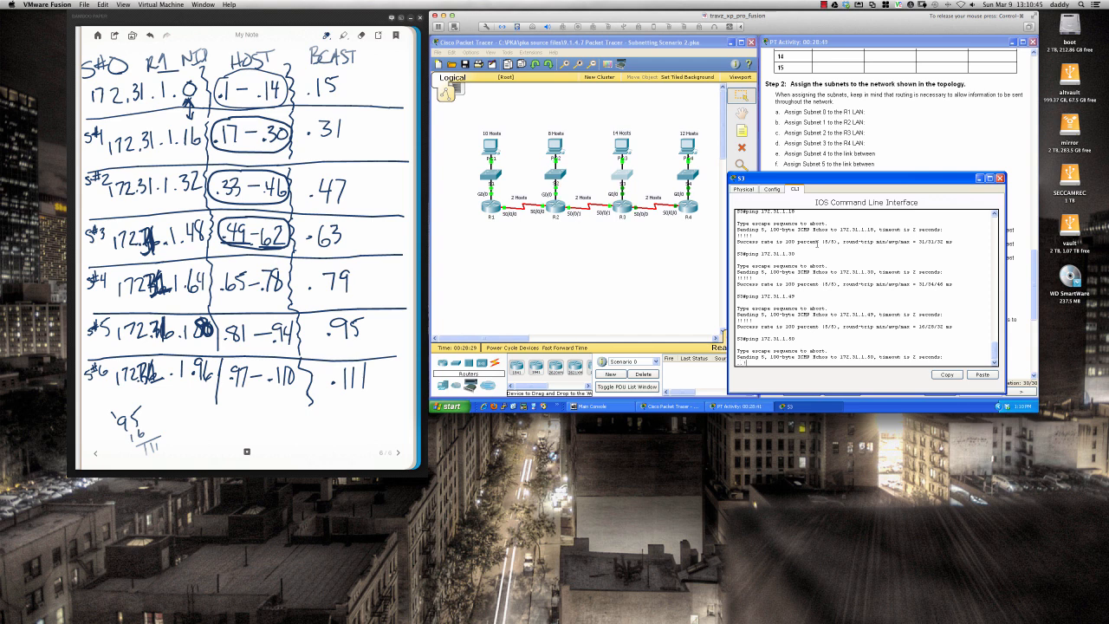
pyautogui.press('Up')
pyautogui.press('Return')
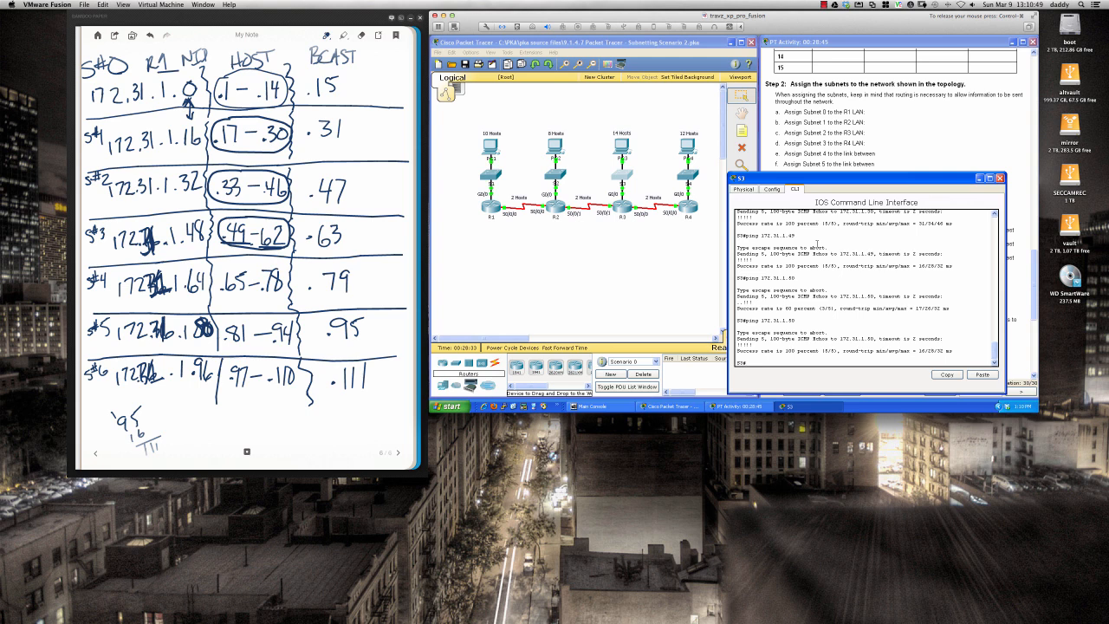
# Step: Ping 172.31.1.62 from S3 and close the S3 window
pyautogui.press('Up')
pyautogui.write('2')
pyautogui.press('Return')
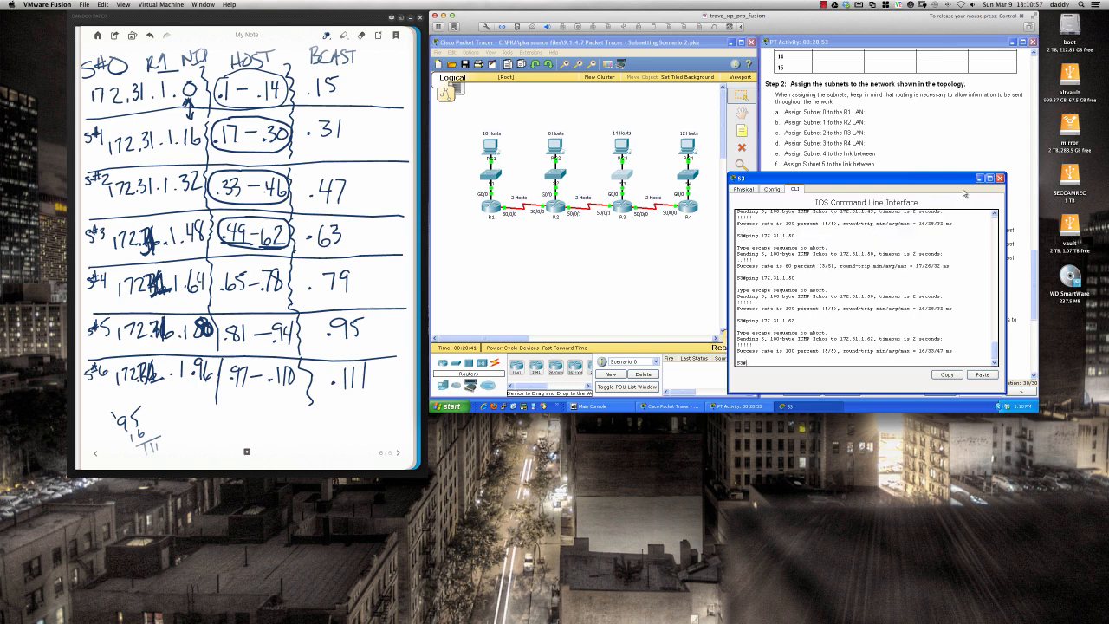
pyautogui.click(1000, 178)
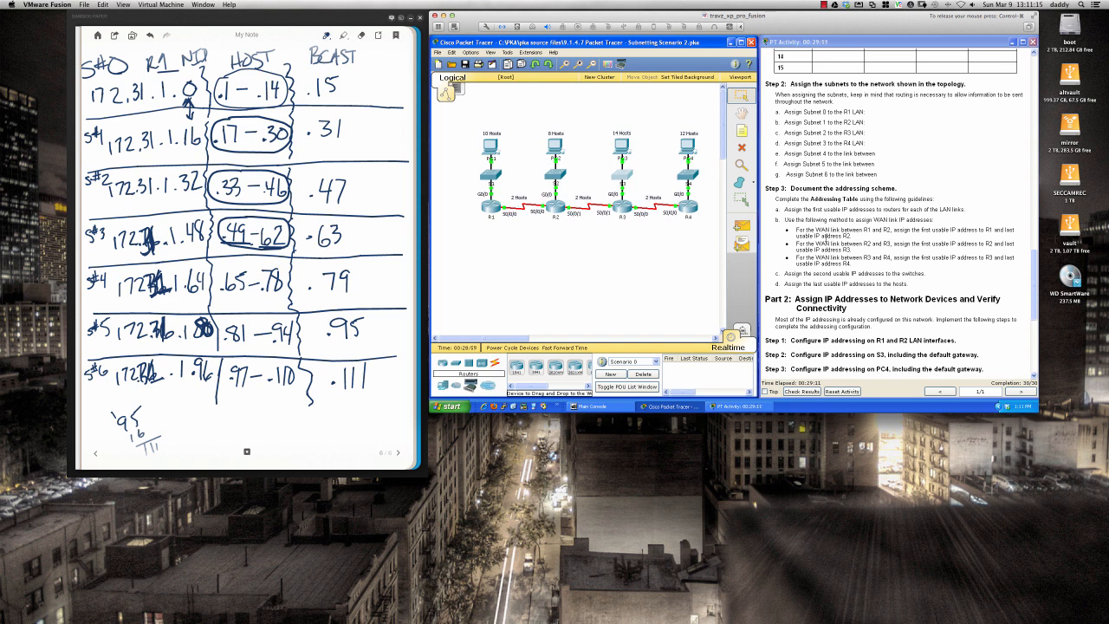
pyautogui.click(825, 244)
pyautogui.scroll(5, 825, 244)
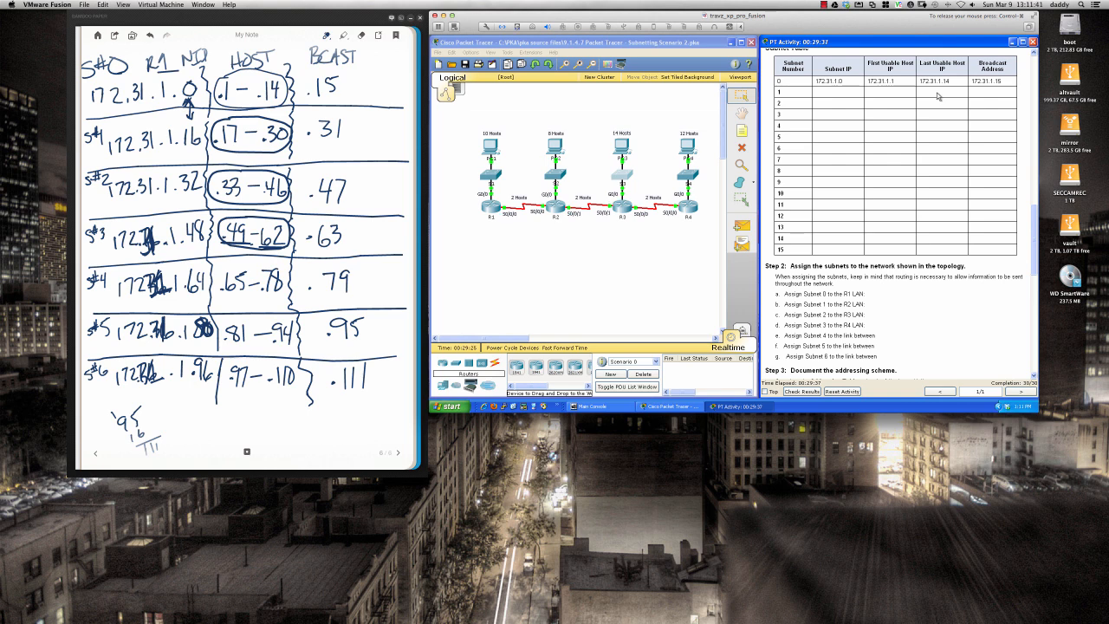
pyautogui.click(823, 5)
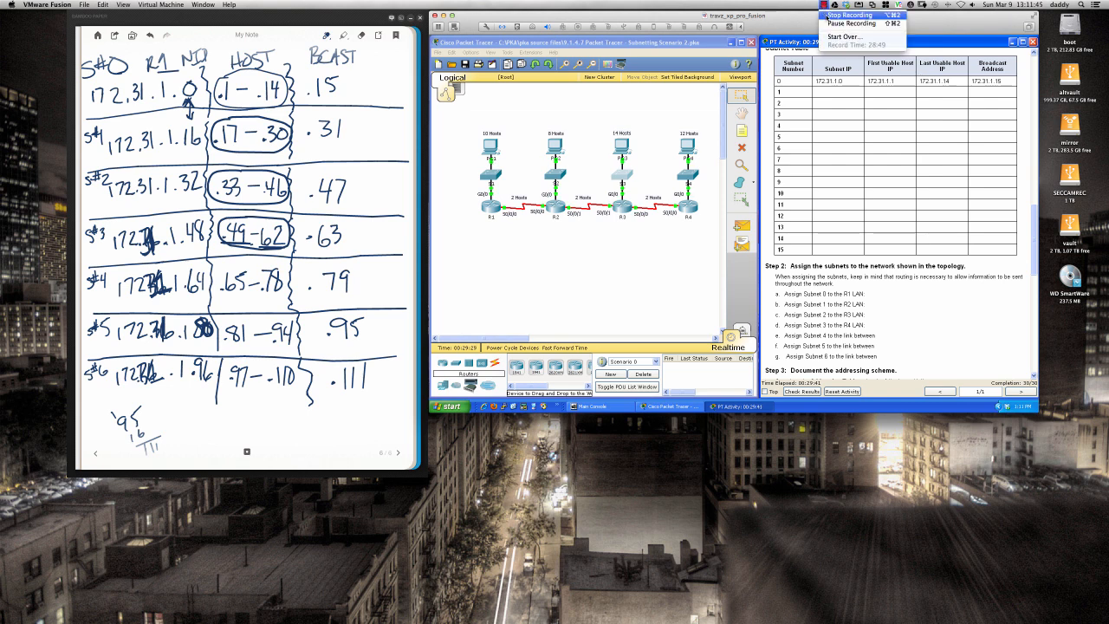